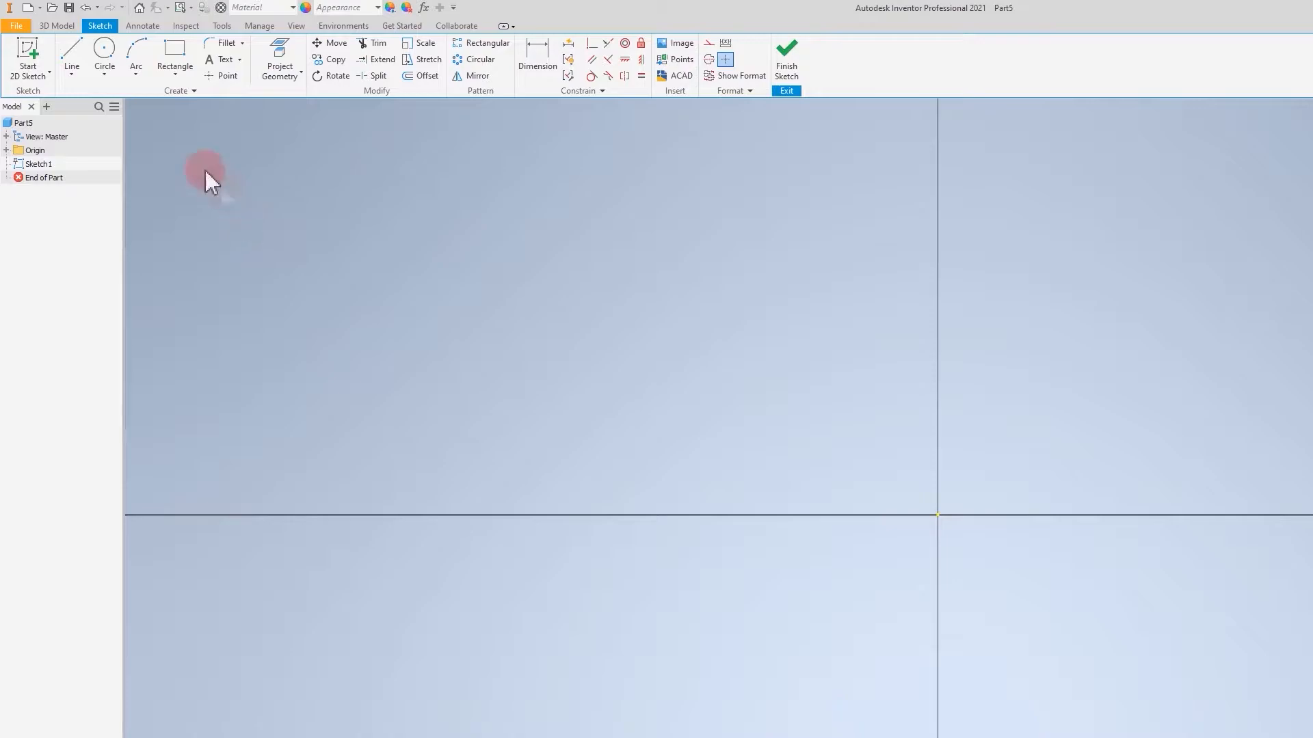
# - Sketch a single line sloping upward to the right in the area above and left of the origin
pyautogui.click(76, 60)
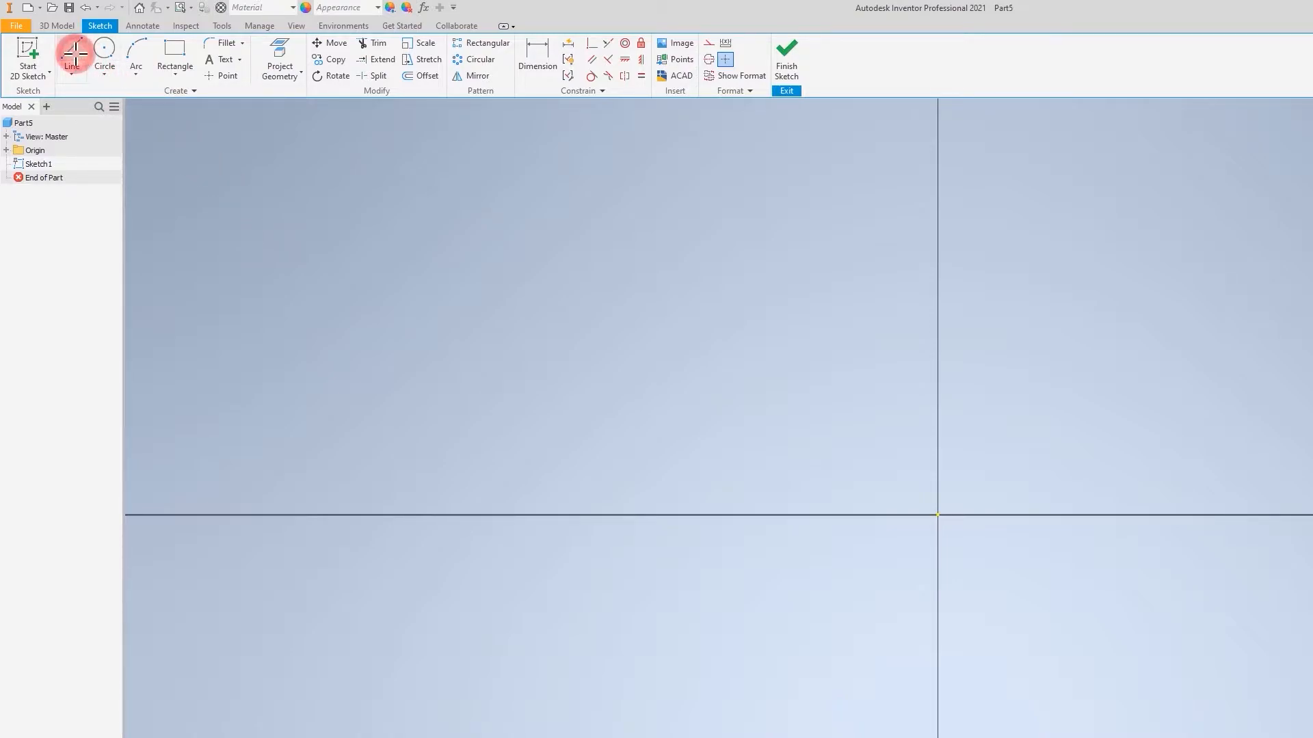
pyautogui.click(288, 283)
pyautogui.click(643, 189)
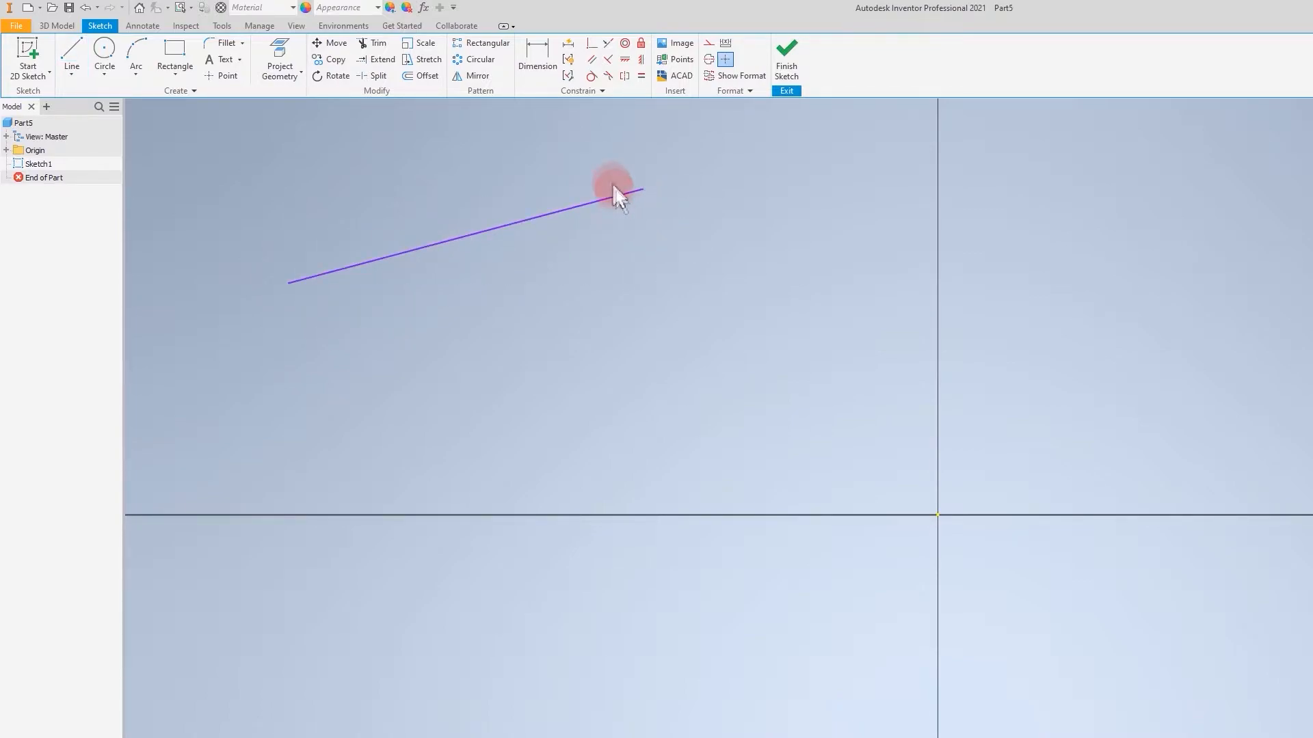
# - Add a horizontal dimension below the sloped line and set it to 20 in
pyautogui.click(537, 60)
pyautogui.click(497, 229)
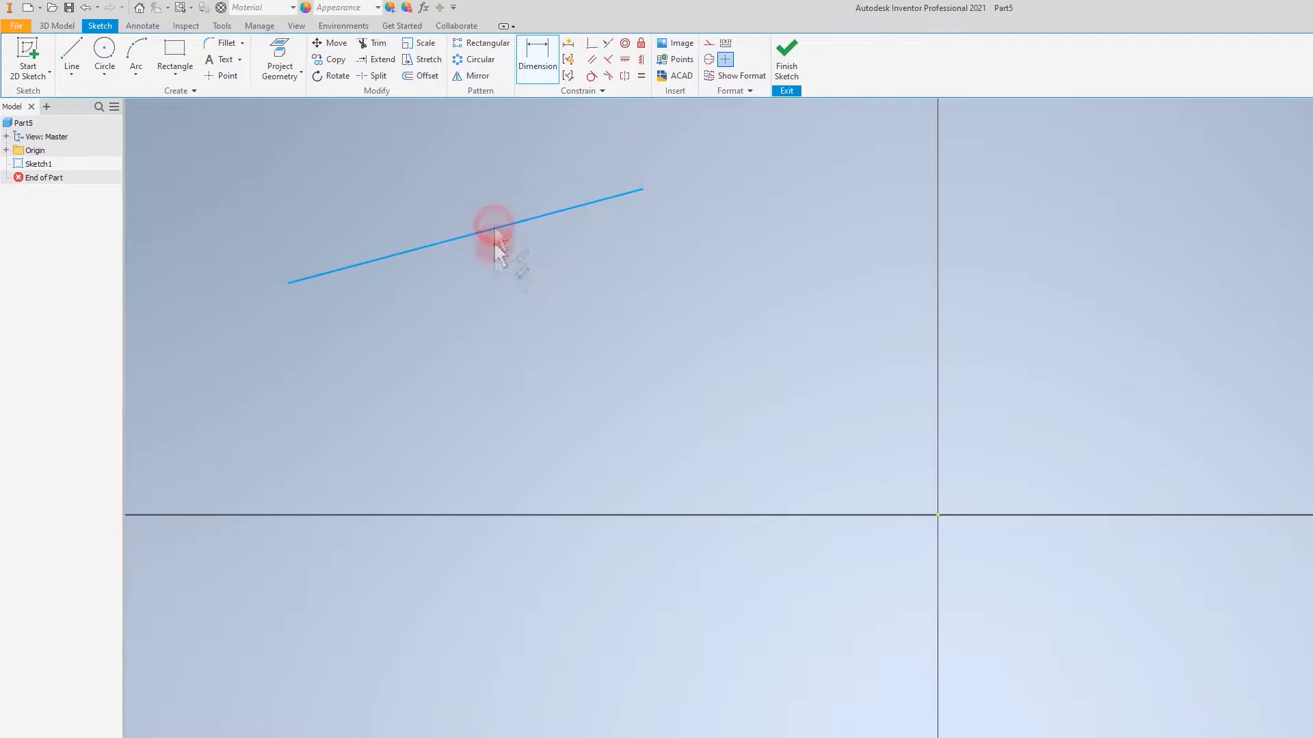
pyautogui.click(486, 372)
pyautogui.write('10')
pyautogui.press('Return')
pyautogui.scroll(-5, 482, 369)
pyautogui.scroll(-6, 482, 369)
pyautogui.scroll(10, 458, 328)
# - Add a vertical dimension beside the sloped line's right end and set it to 5 in
pyautogui.click(555, 56)
pyautogui.click(483, 261)
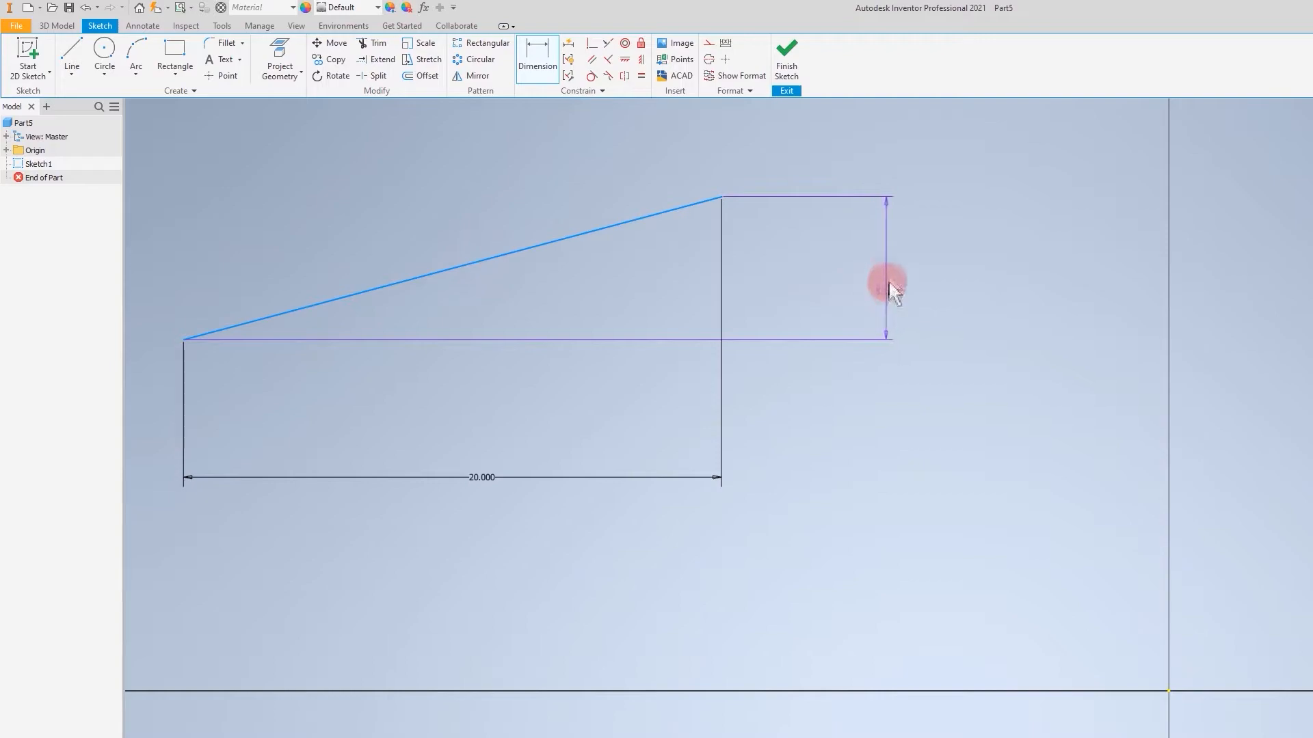
pyautogui.click(894, 293)
pyautogui.write('5')
pyautogui.press('Return')
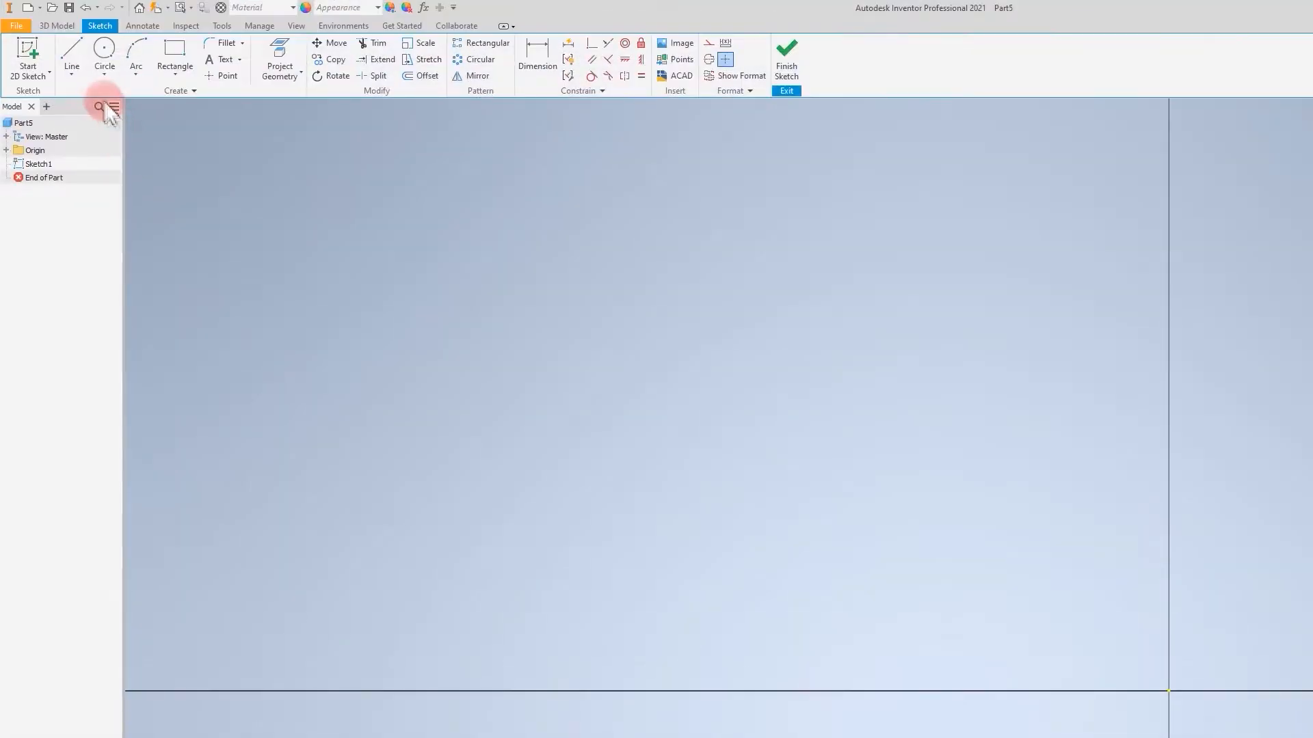
# - Draw a three-point control vertex spline as an arch and move its middle vertex directly above the right endpoint
pyautogui.click(80, 75)
pyautogui.click(96, 123)
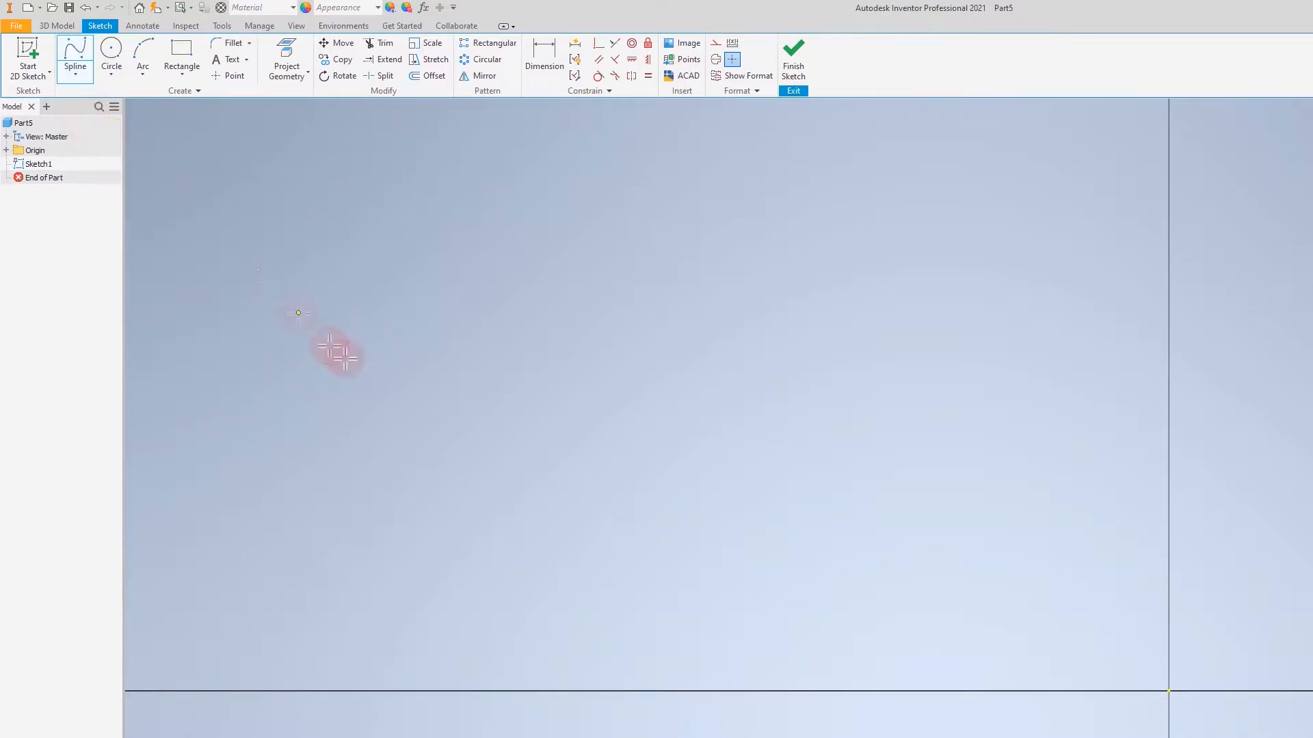
pyautogui.click(321, 445)
pyautogui.click(520, 295)
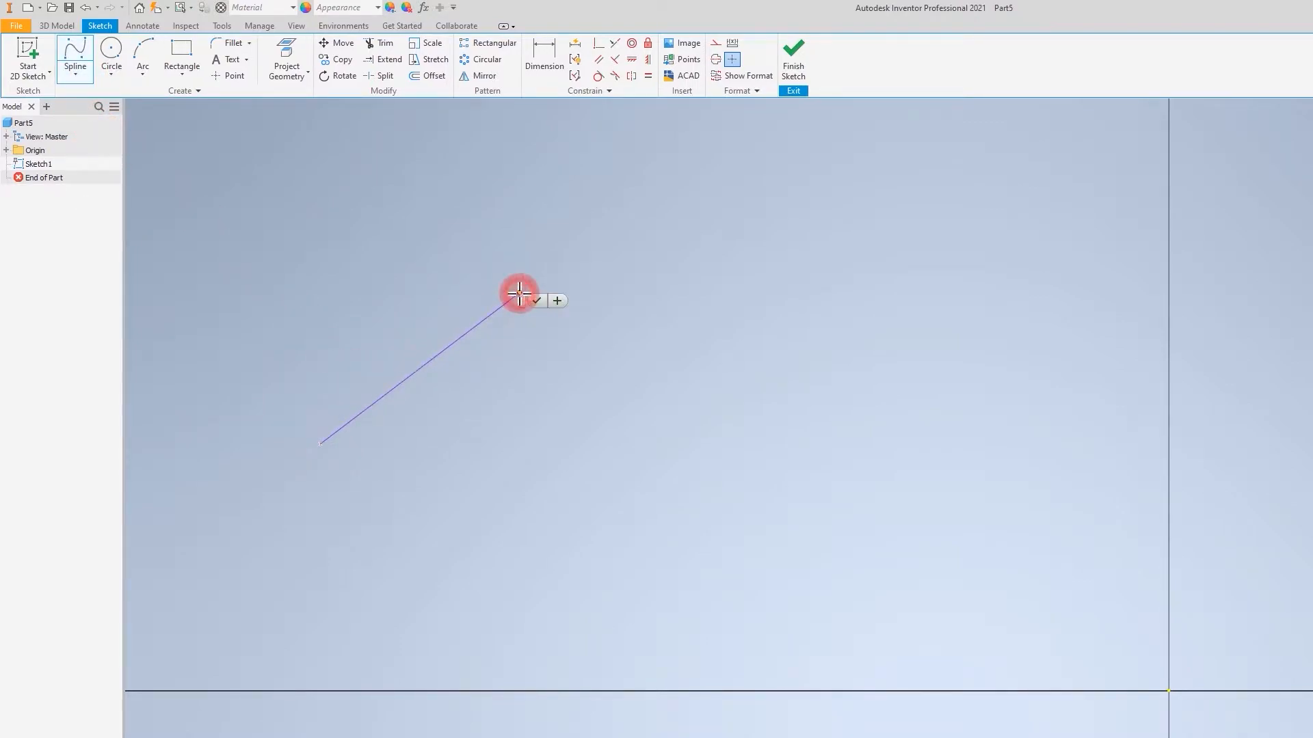
pyautogui.click(718, 428)
pyautogui.click(733, 433)
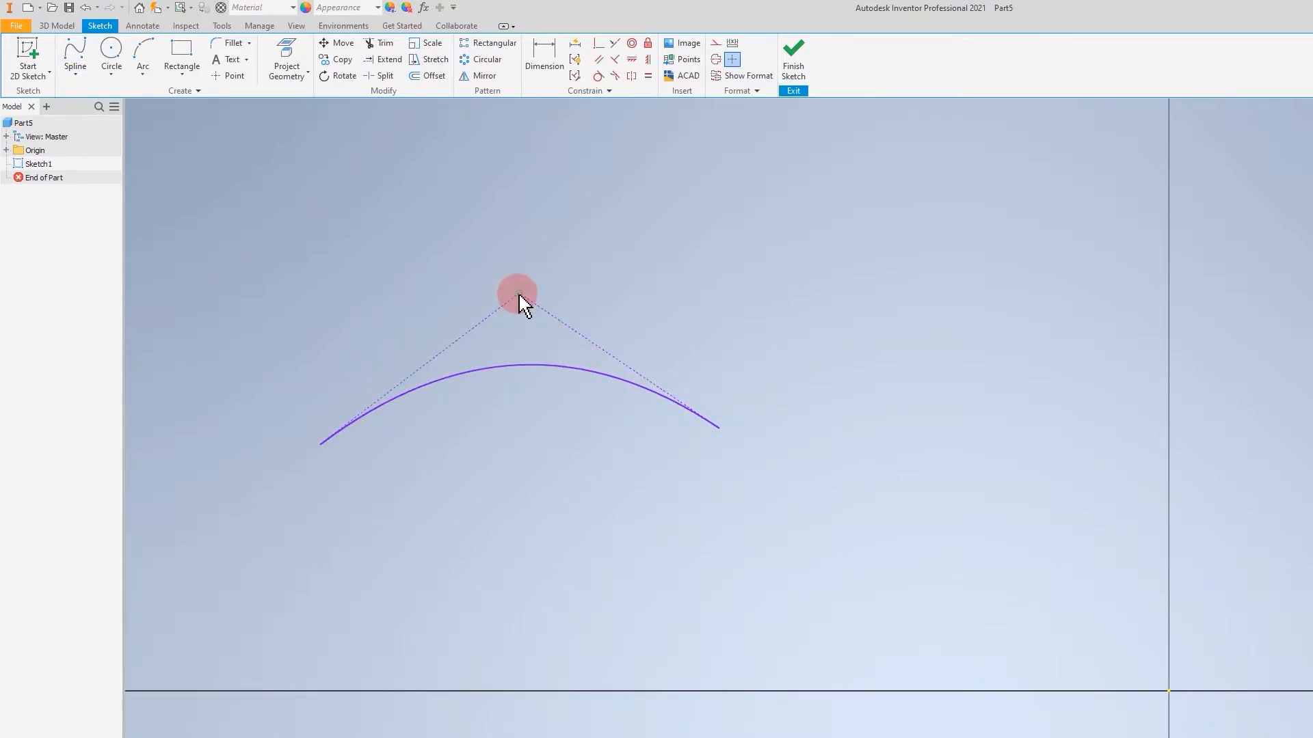
pyautogui.moveTo(519, 295); pyautogui.dragTo(719, 198)
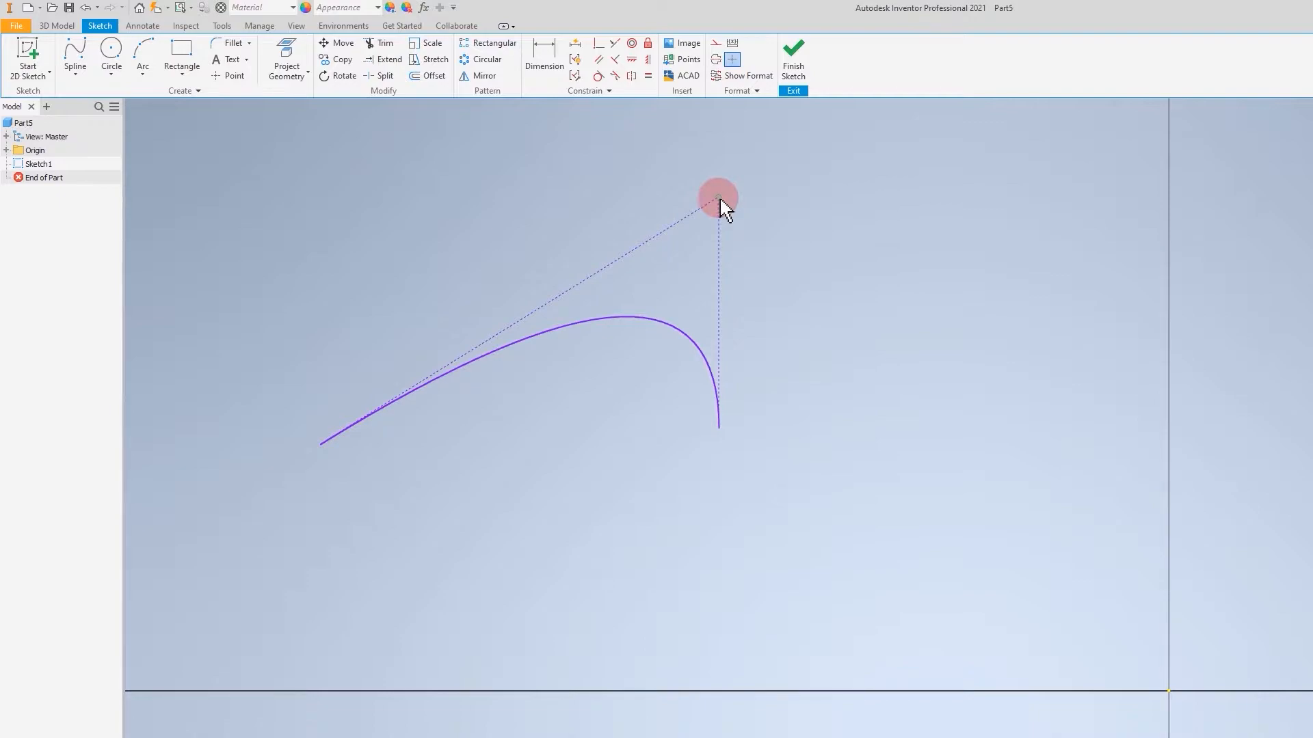
# - Dimension the vertical distance between the spline's middle control vertex and its right endpoint
pyautogui.click(545, 54)
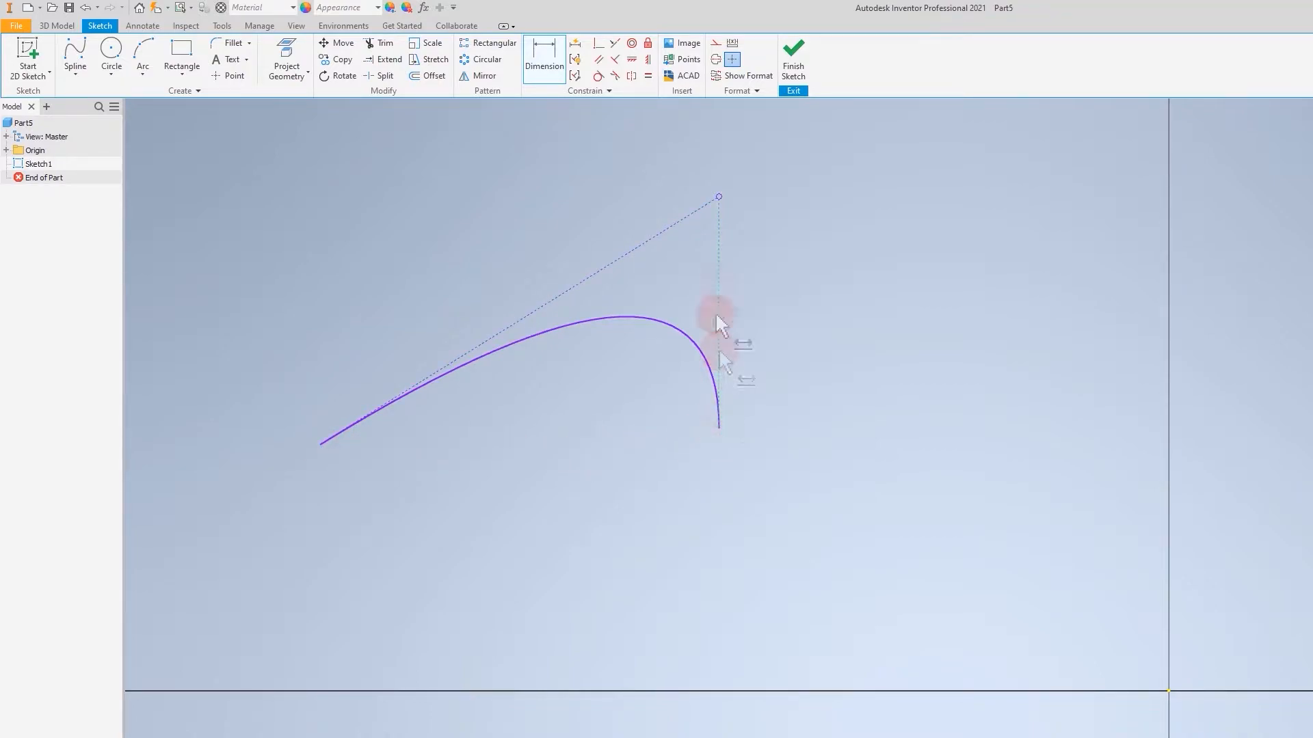
pyautogui.click(719, 196)
pyautogui.click(719, 427)
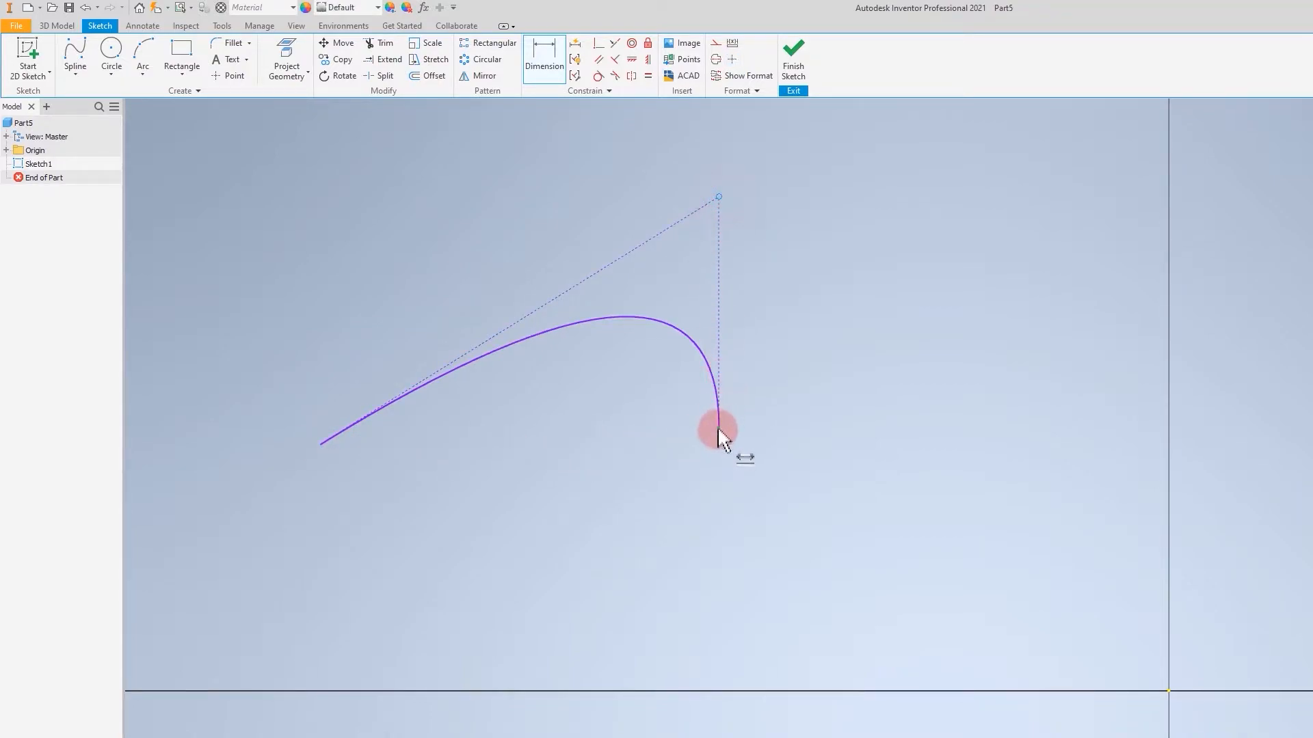
pyautogui.click(830, 302)
pyautogui.click(943, 355)
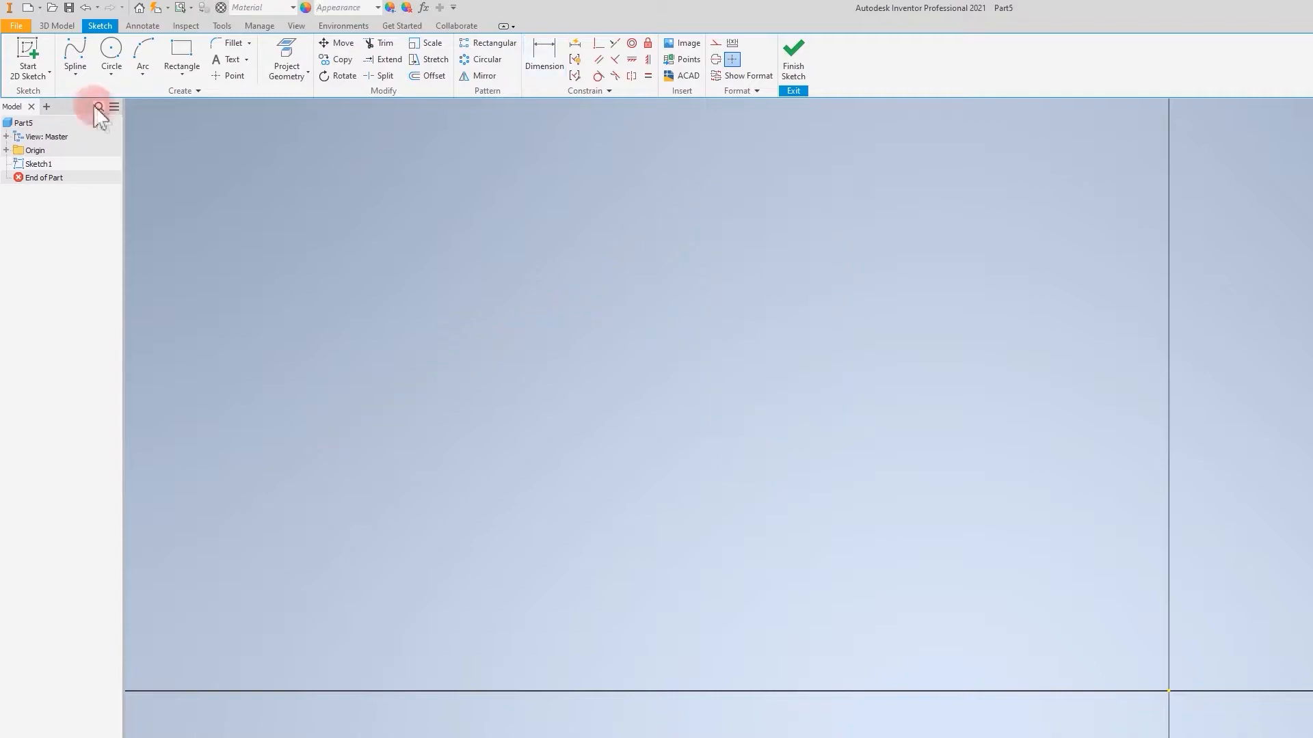
# - Draw an arched interpolation spline through four points in the area above and left of the origin
pyautogui.click(75, 74)
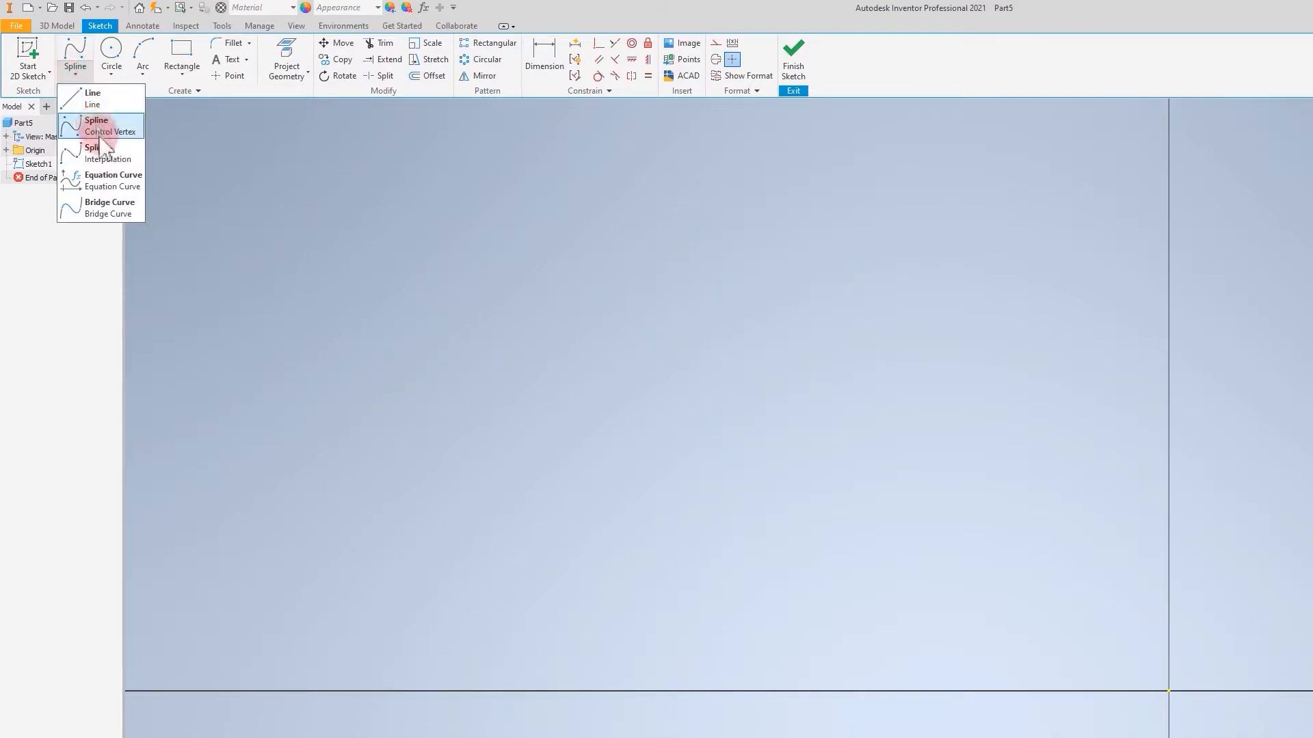
pyautogui.click(104, 153)
pyautogui.click(311, 449)
pyautogui.click(395, 316)
pyautogui.click(585, 351)
pyautogui.click(565, 467)
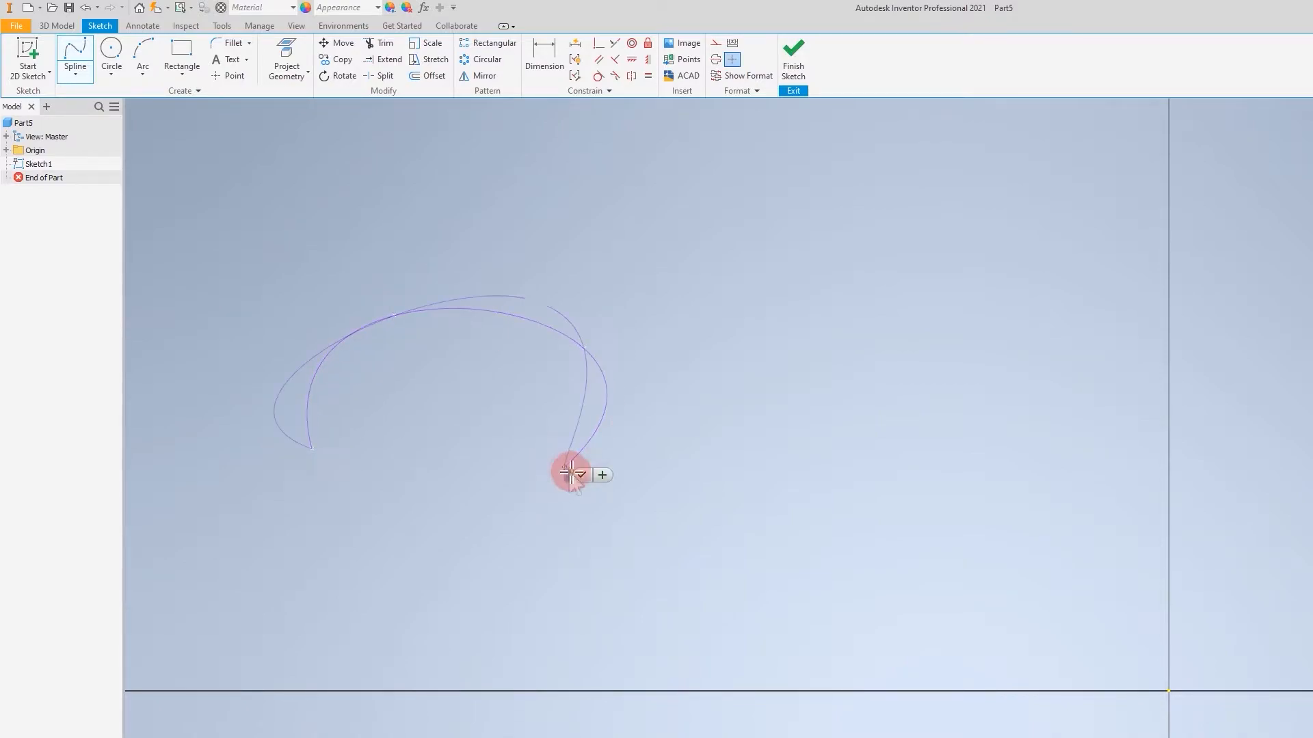
pyautogui.click(582, 476)
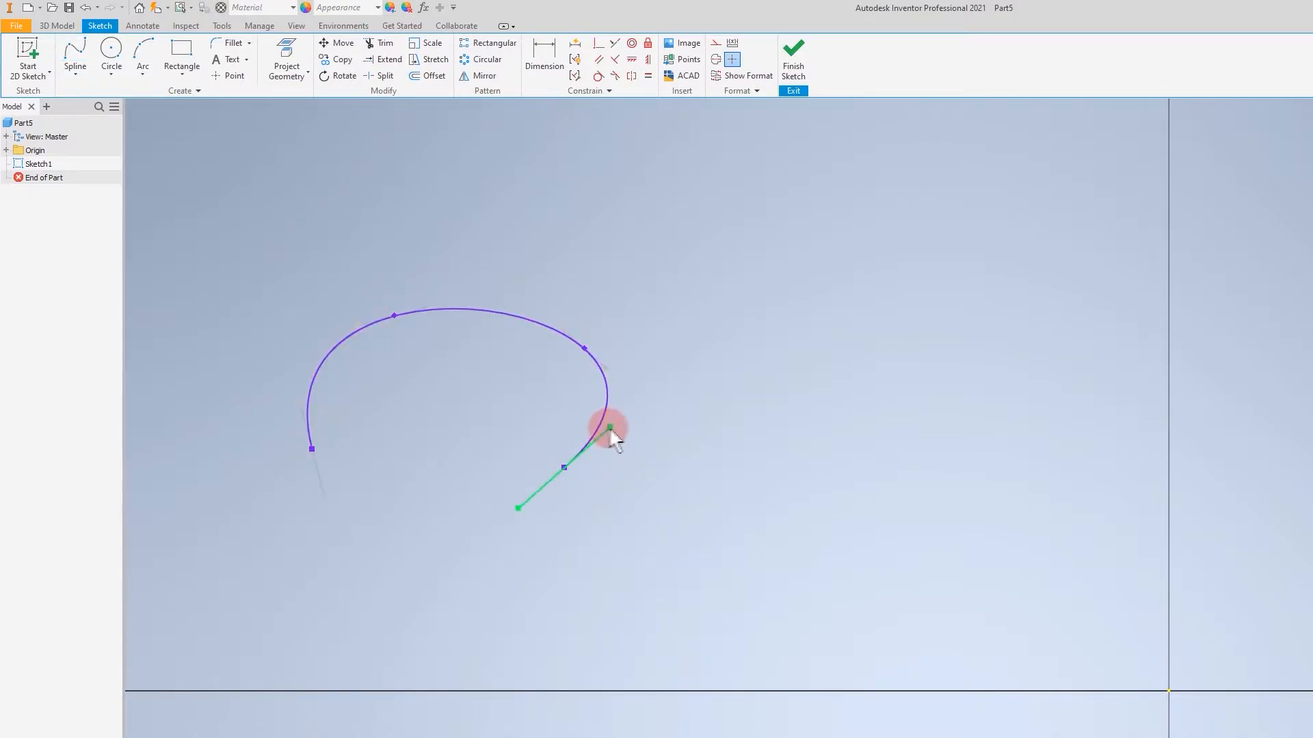
# - Reshape the interpolation spline by making its right end tangent nearly horizontal and adjusting the handle of the right inner fit point
pyautogui.moveTo(612, 429); pyautogui.dragTo(622, 487)
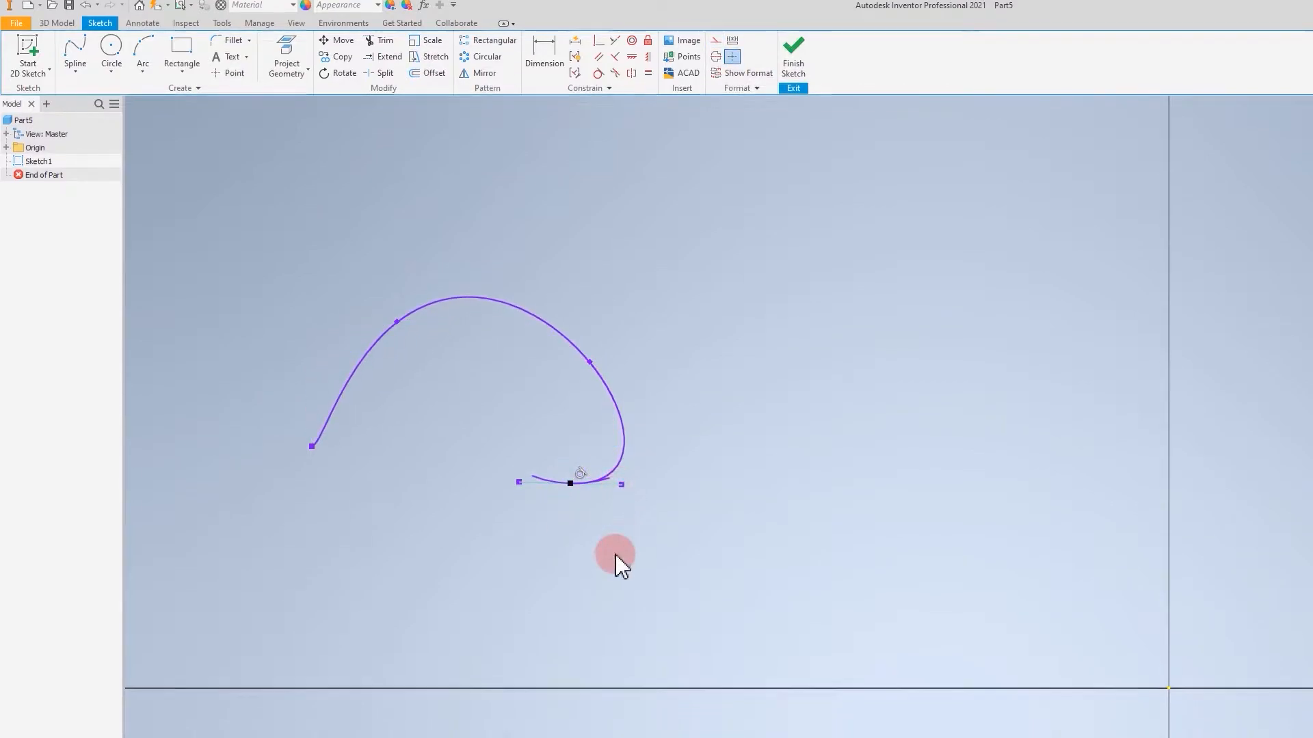
pyautogui.click(396, 321)
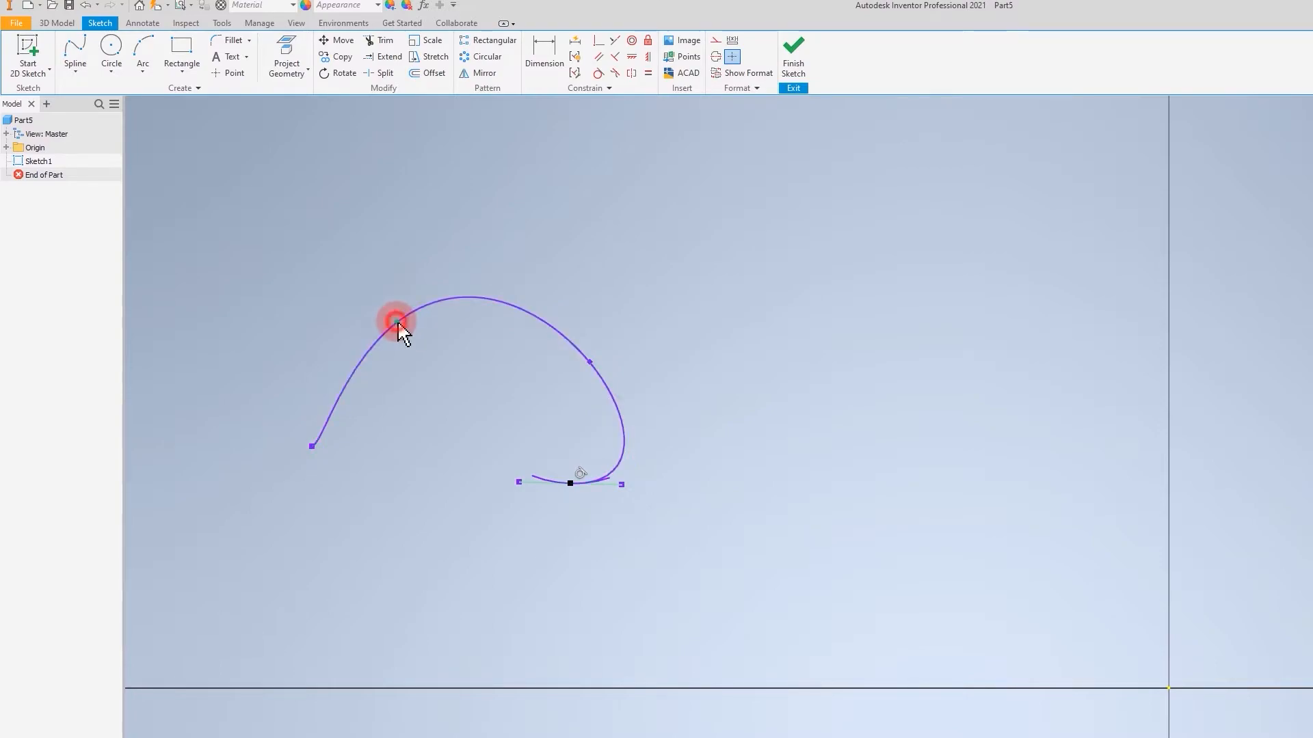
pyautogui.click(620, 397)
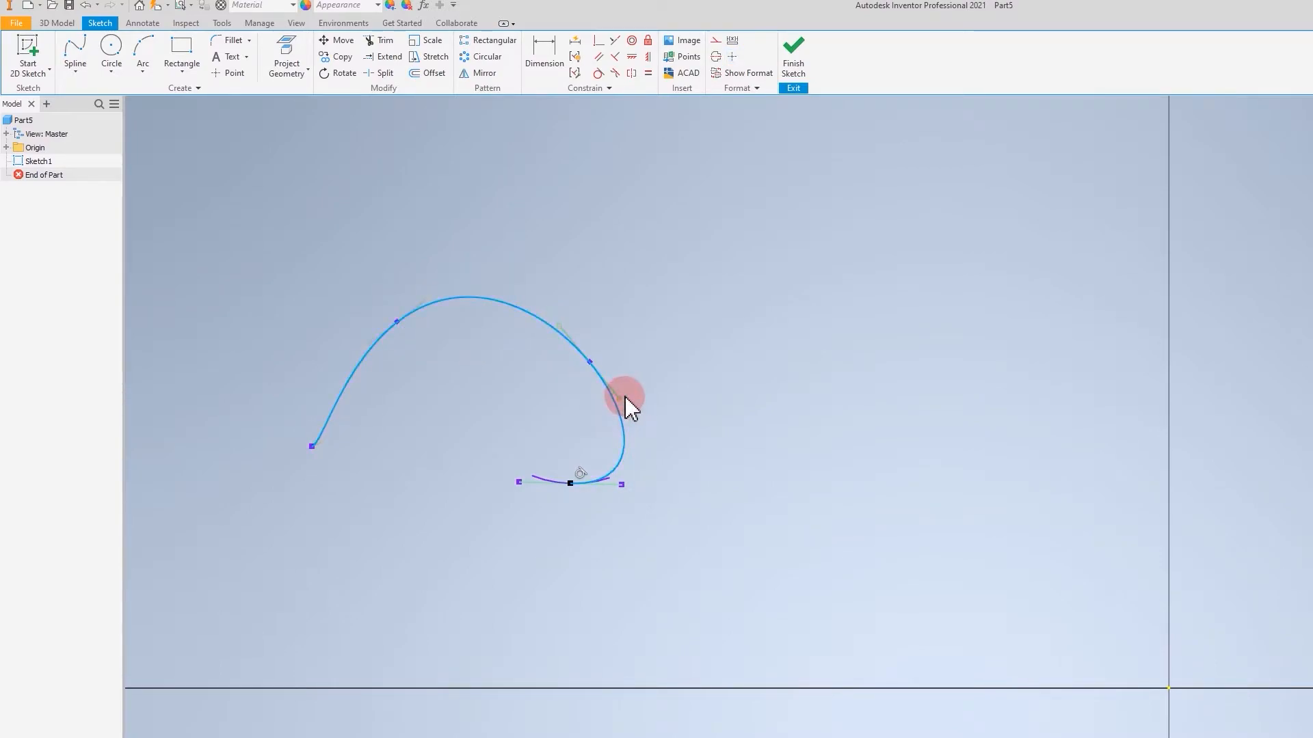
pyautogui.moveTo(623, 397); pyautogui.dragTo(634, 373)
pyautogui.click(704, 331)
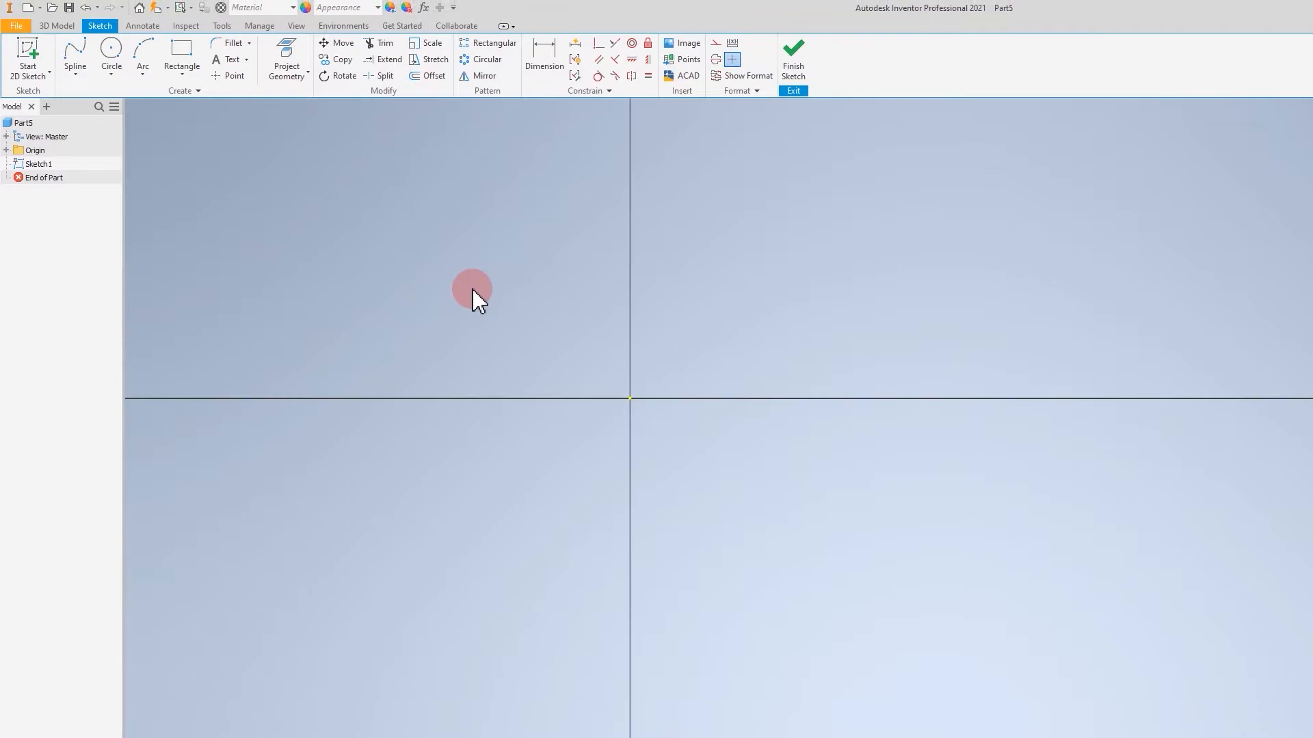
# - Start a parametric Cartesian equation curve with x(t) as t^2 and y(t) as t
pyautogui.click(76, 74)
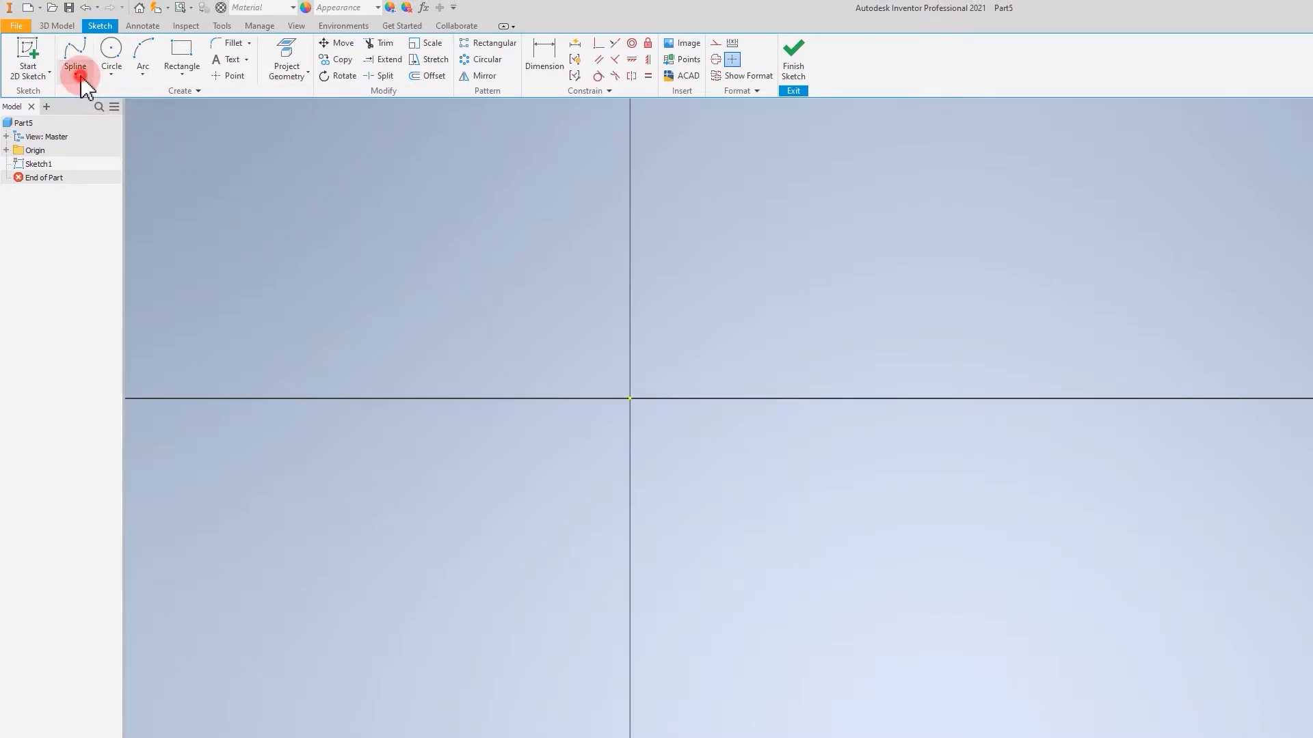
pyautogui.click(120, 181)
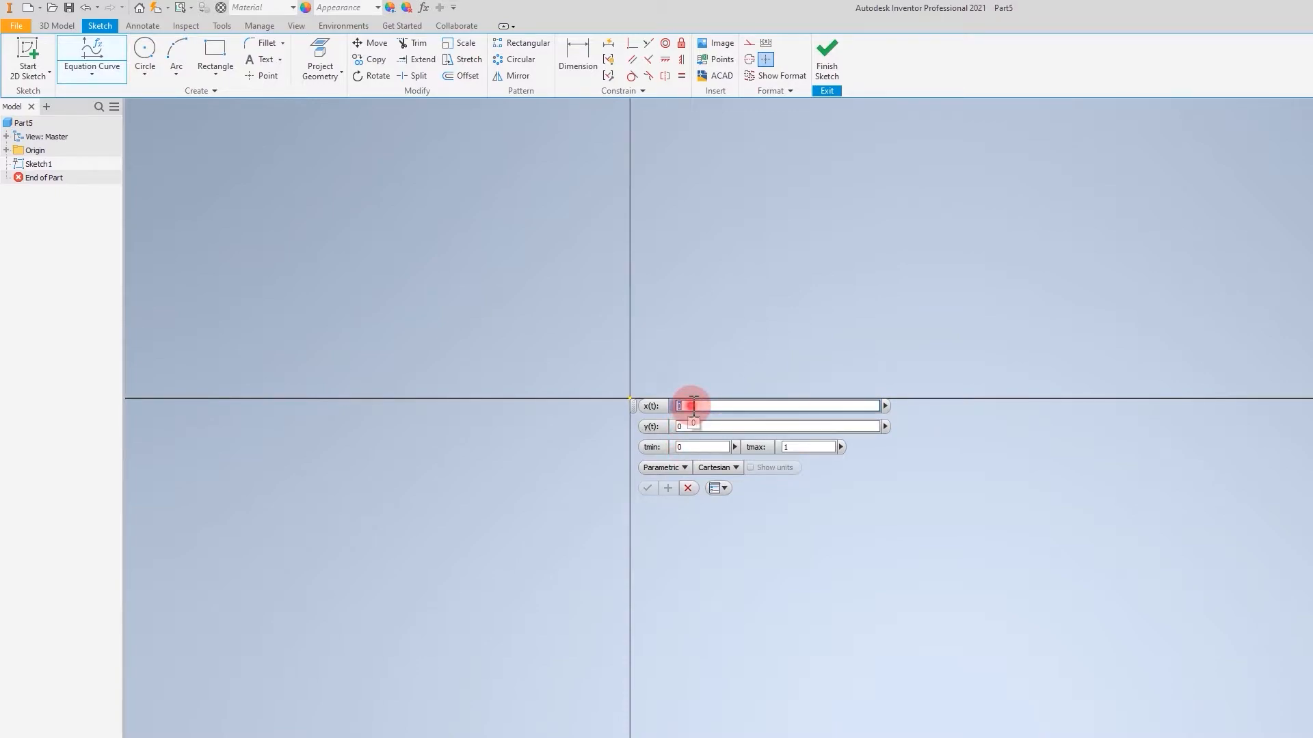
pyautogui.write('t')
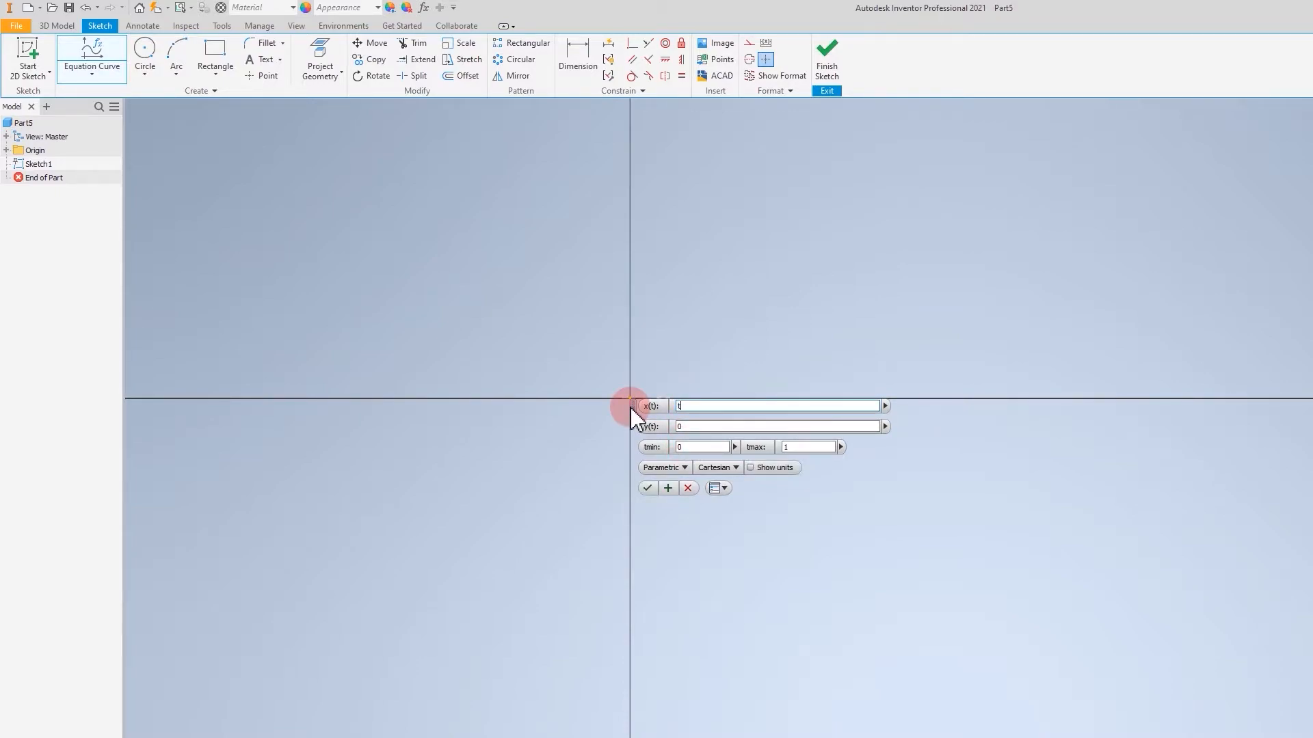
pyautogui.write('^2')
pyautogui.click(695, 426)
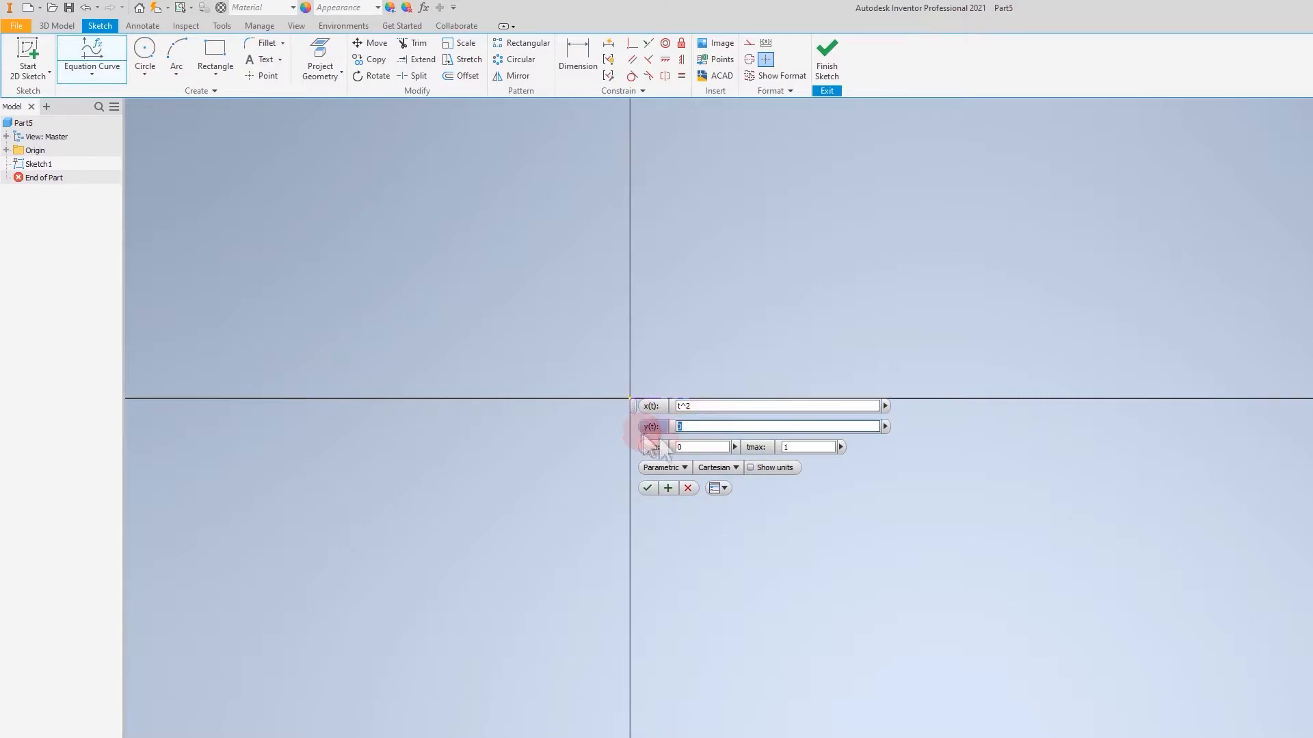
pyautogui.write('t')
# - Set the equation curve's upper parameter limit tmax to 5 and create the curve
pyautogui.click(703, 449)
pyautogui.click(796, 448)
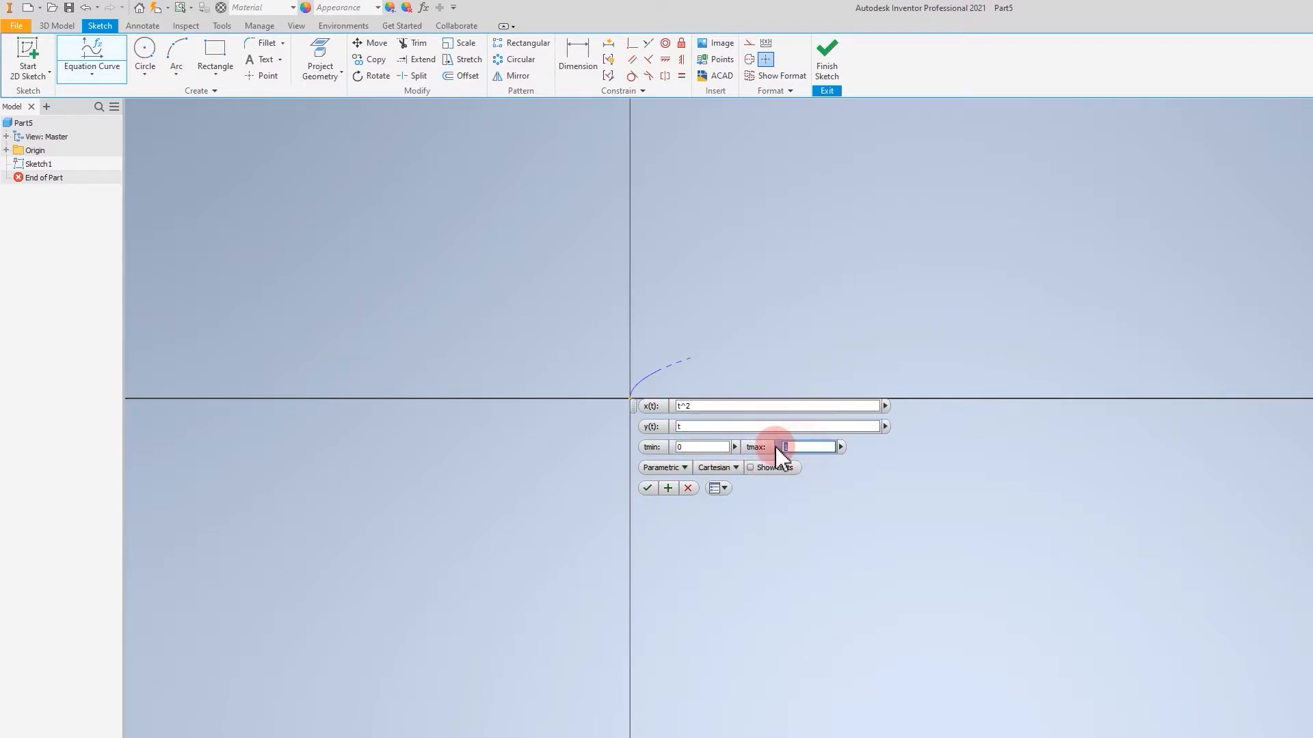
pyautogui.write('5')
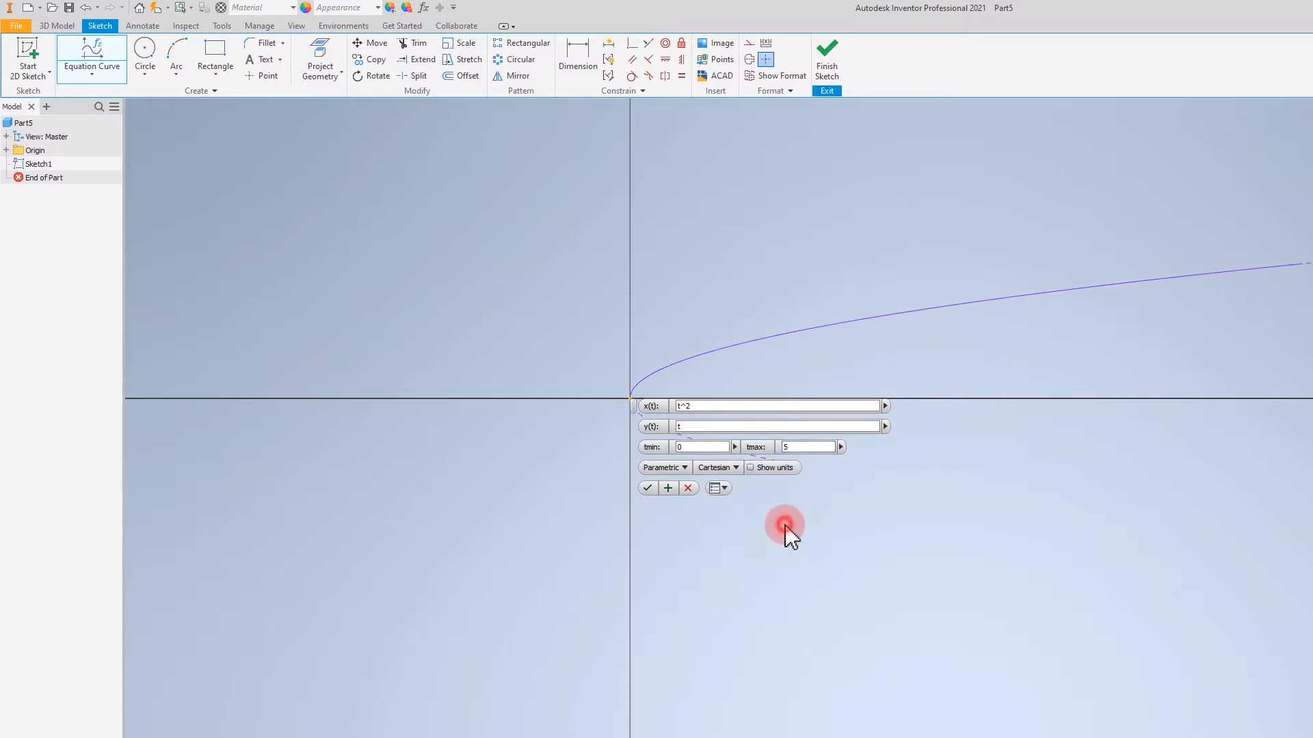
pyautogui.scroll(2, 871, 536)
pyautogui.scroll(-3, 872, 535)
pyautogui.scroll(3, 941, 513)
pyautogui.moveTo(925, 509); pyautogui.dragTo(660, 574, button='middle')
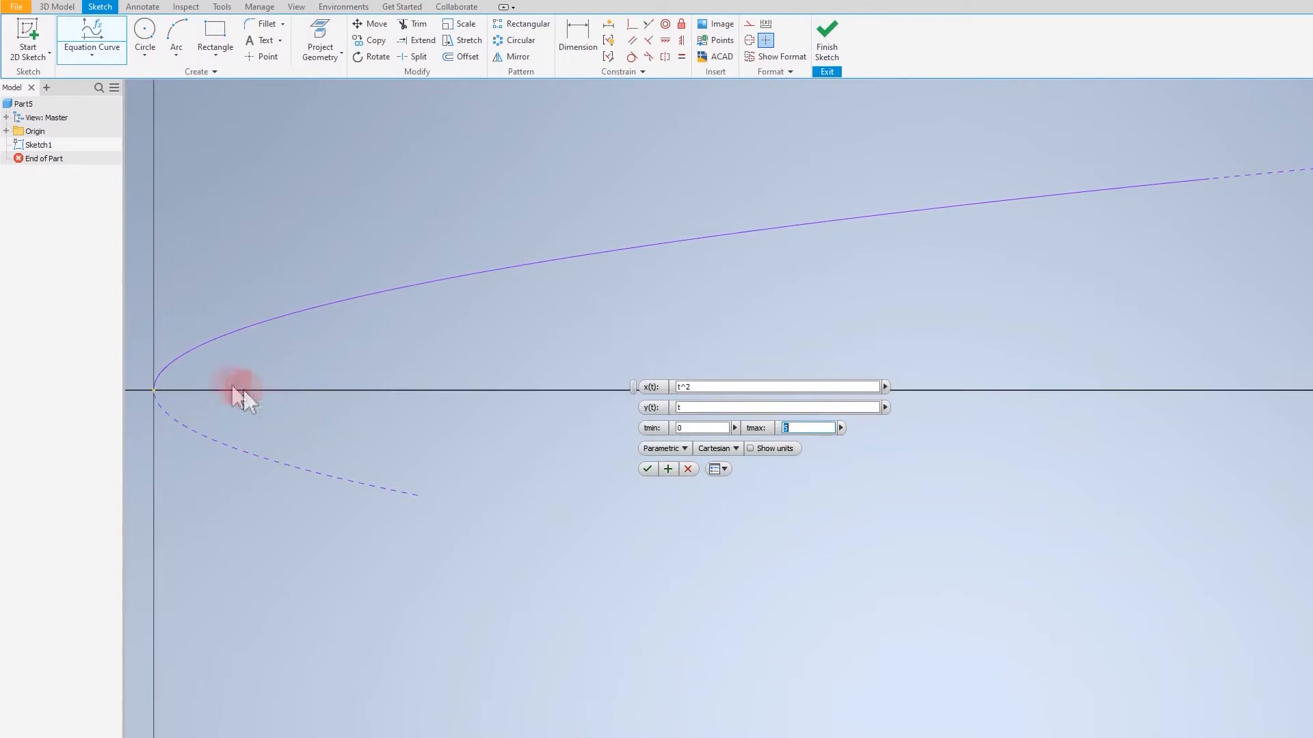
pyautogui.click(648, 469)
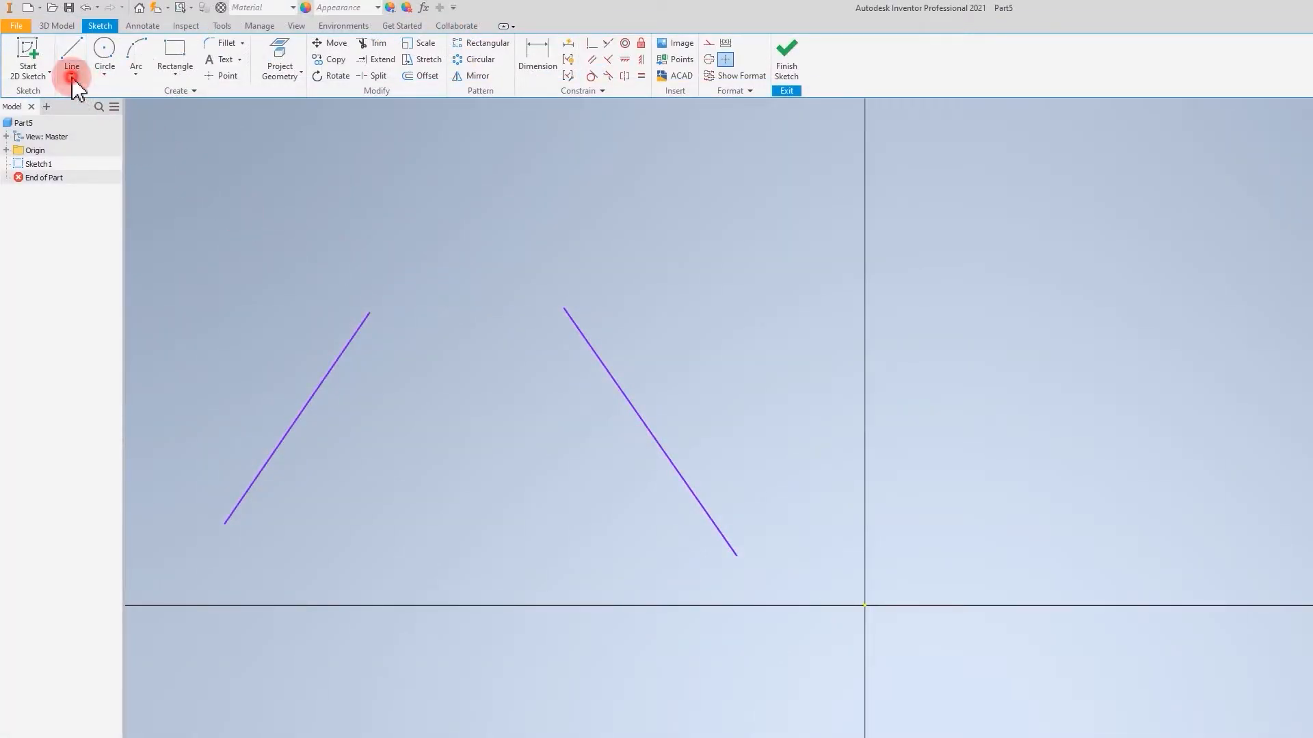
# - Connect the upper ends of the two separate sloped lines with a bridge curve
pyautogui.click(71, 74)
pyautogui.click(116, 206)
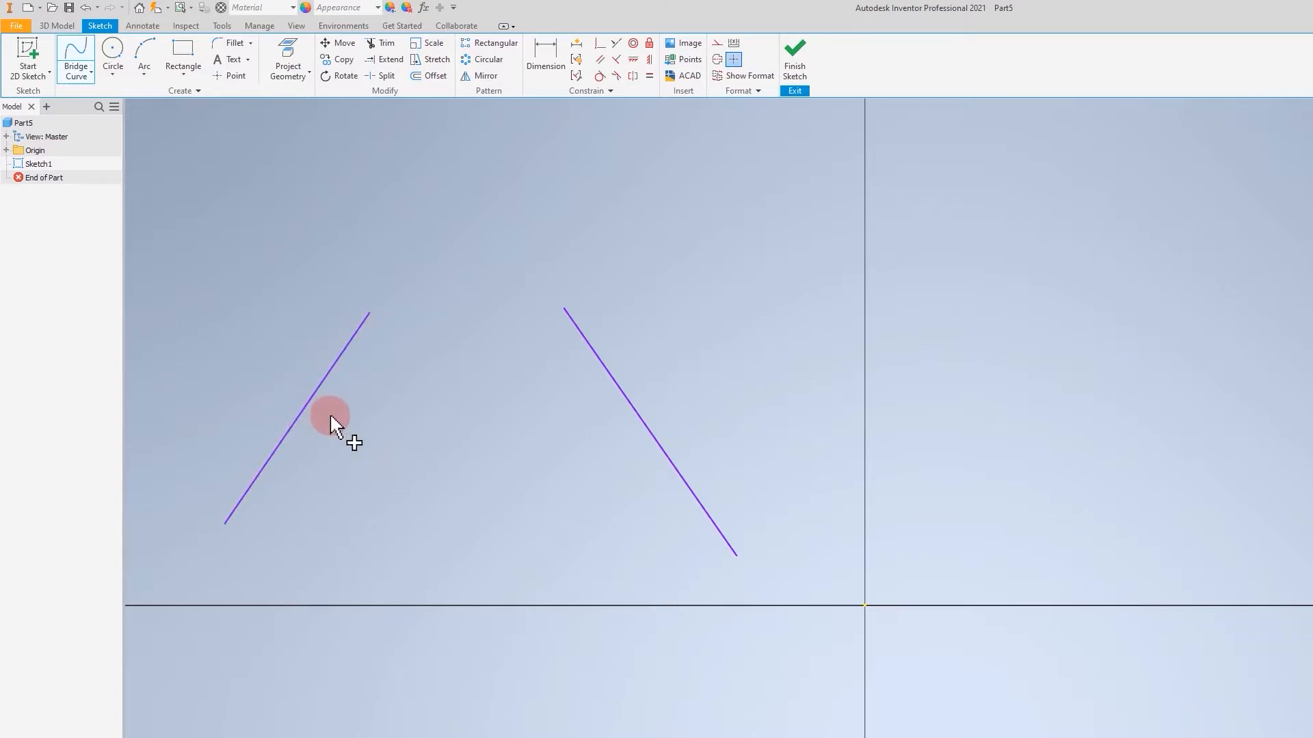
pyautogui.click(324, 383)
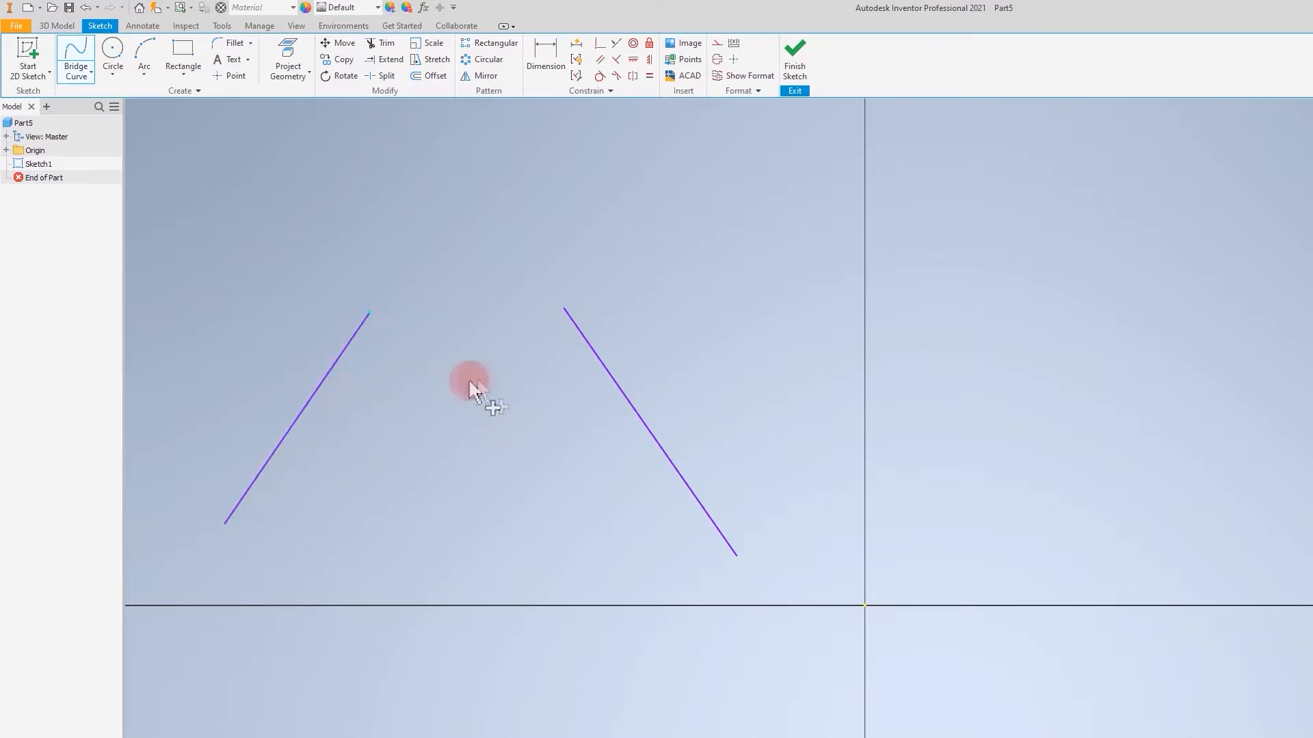
pyautogui.click(598, 363)
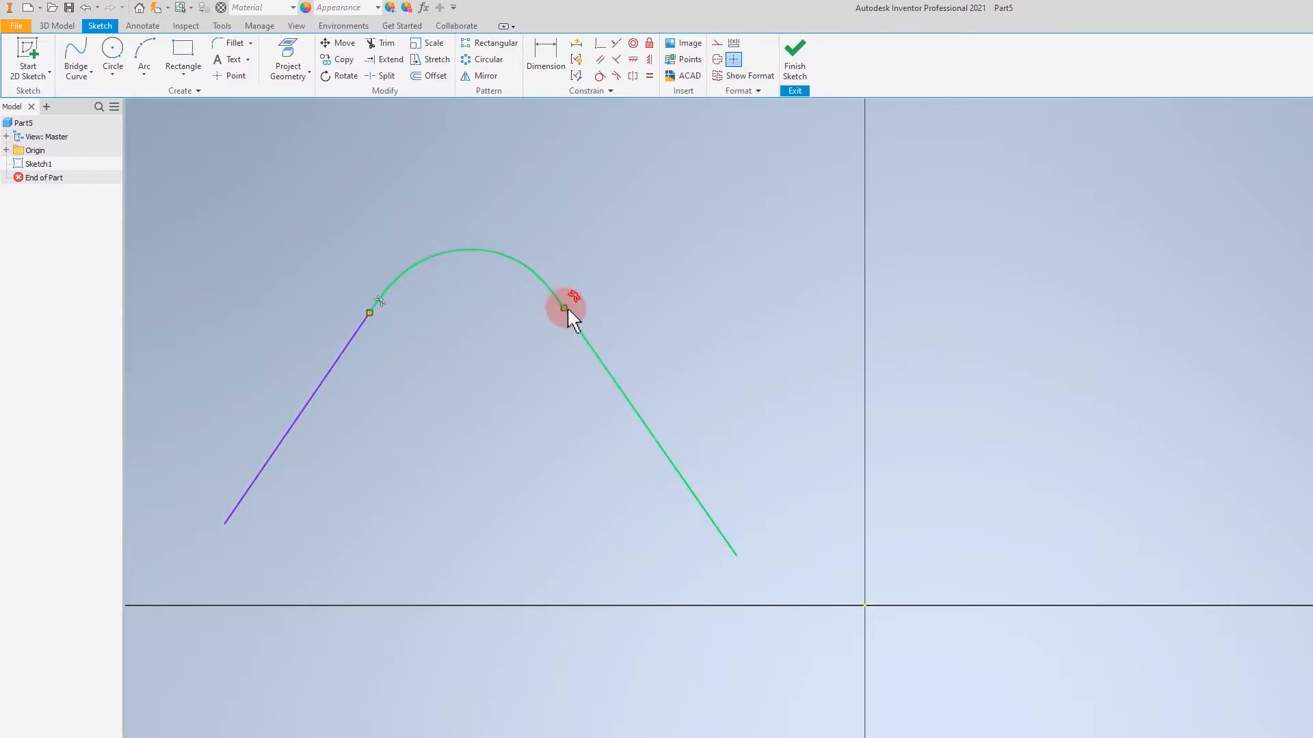
pyautogui.press('Escape')
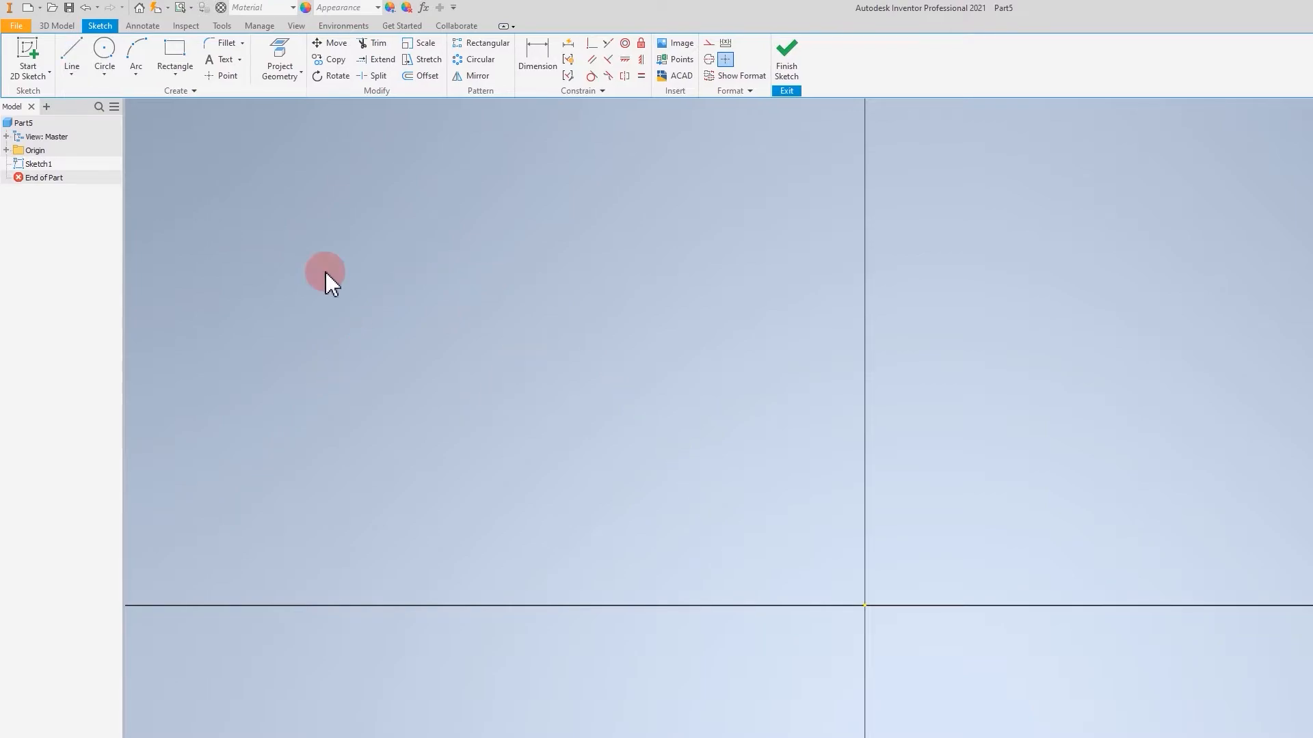
# - Draw a center-point circle with a diameter of 5 in above and left of the origin
pyautogui.click(104, 51)
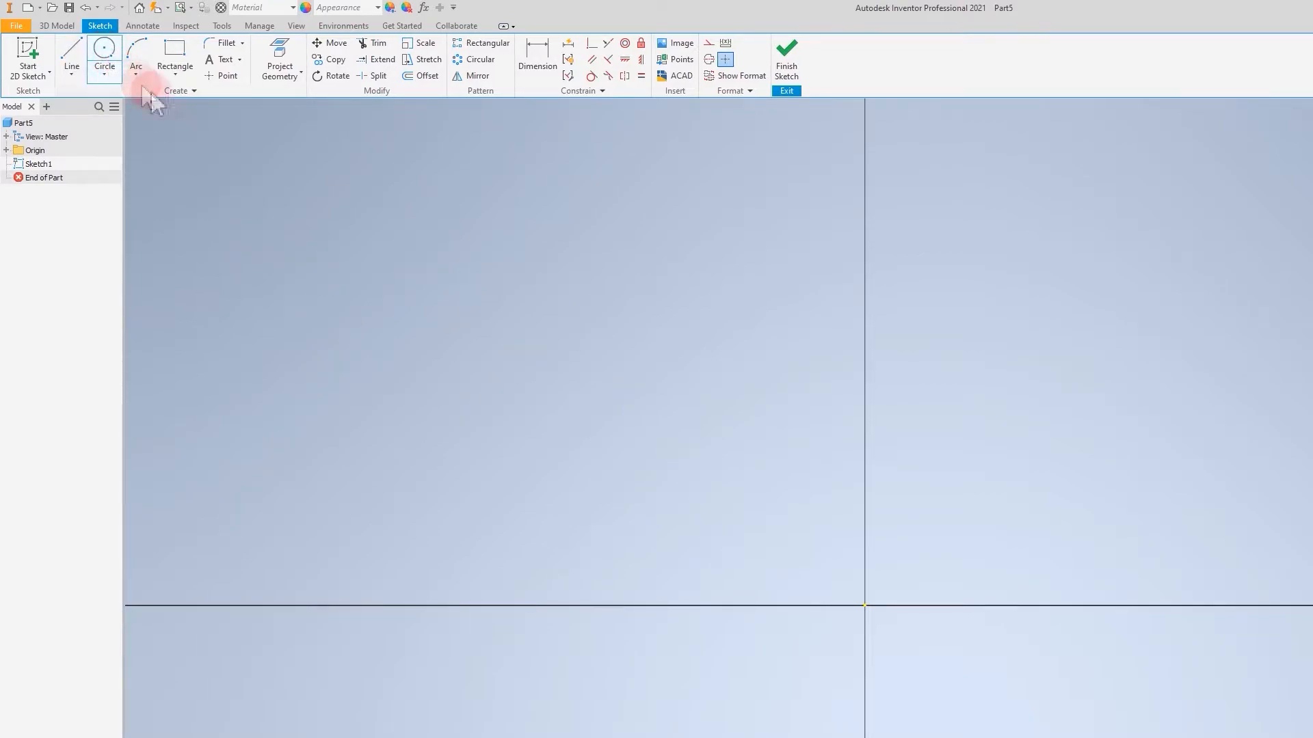
pyautogui.click(366, 271)
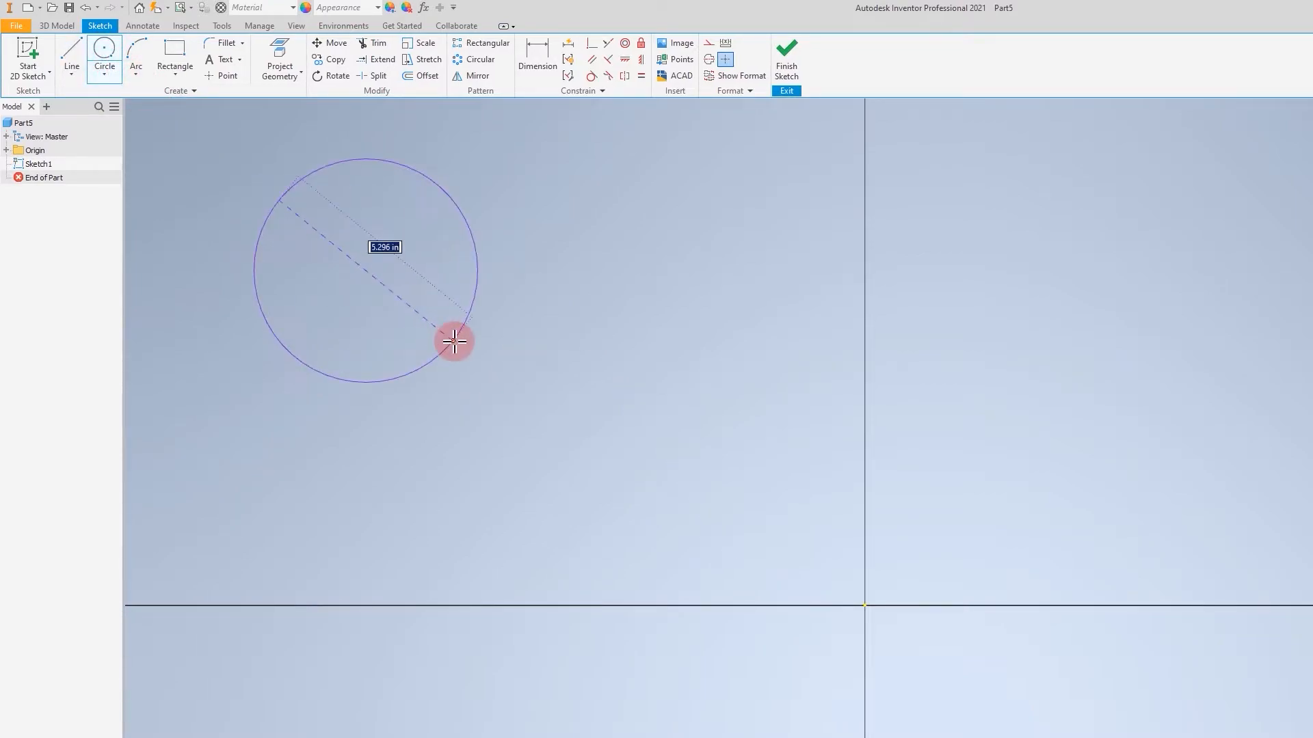
pyautogui.write('5')
pyautogui.press('Return')
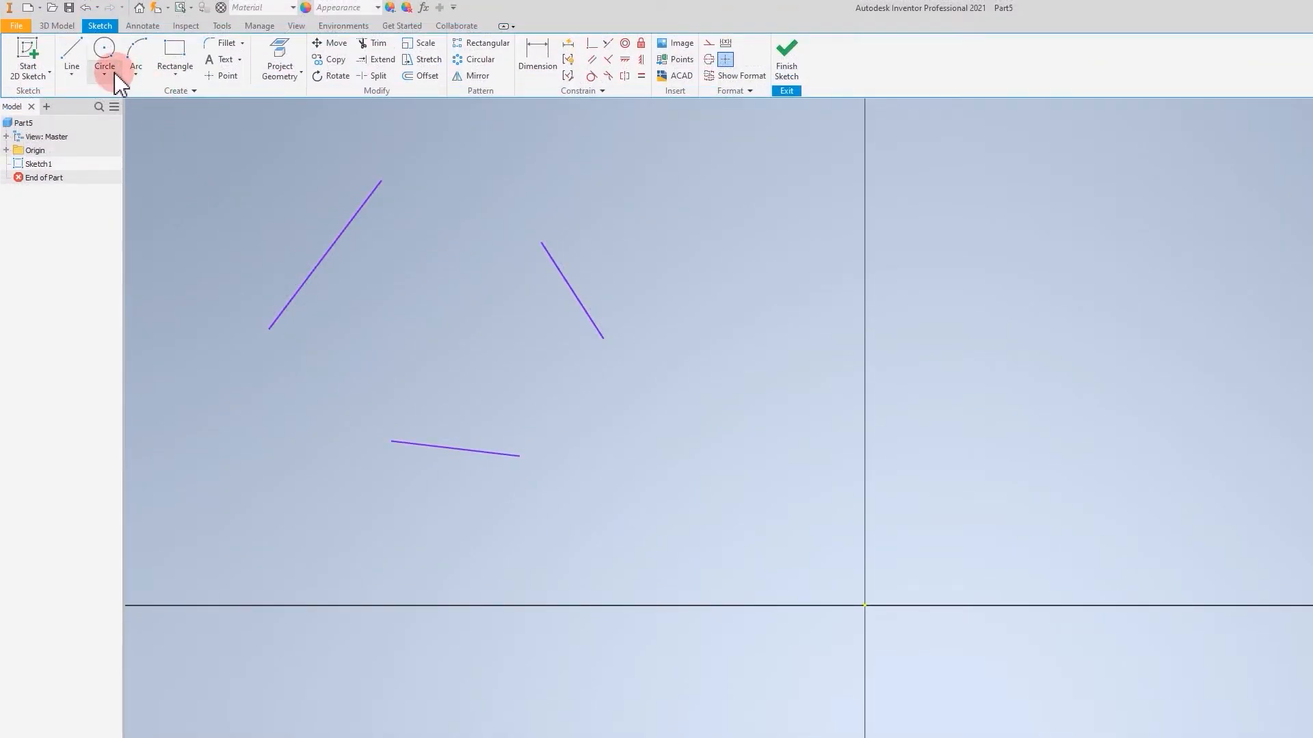
# - Draw a tangent circle that touches all three separate sloped lines above and left of the origin
pyautogui.click(105, 73)
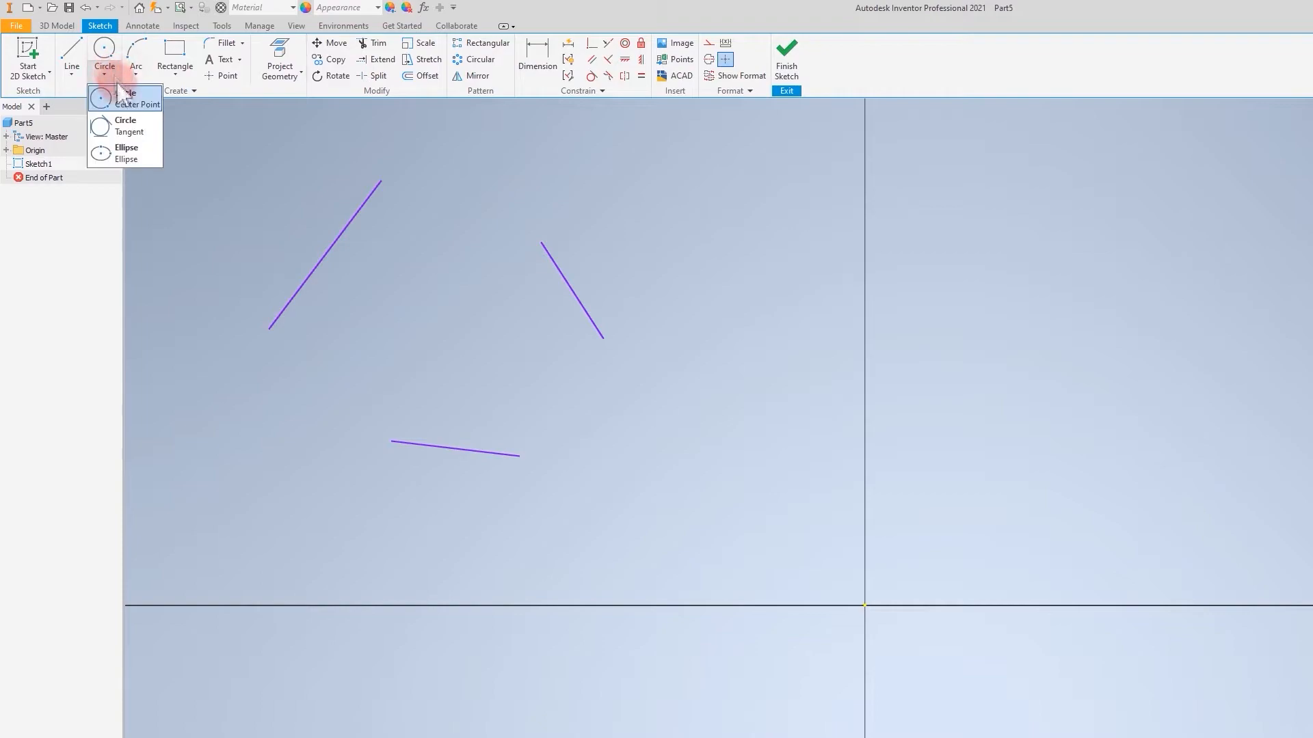
pyautogui.click(136, 129)
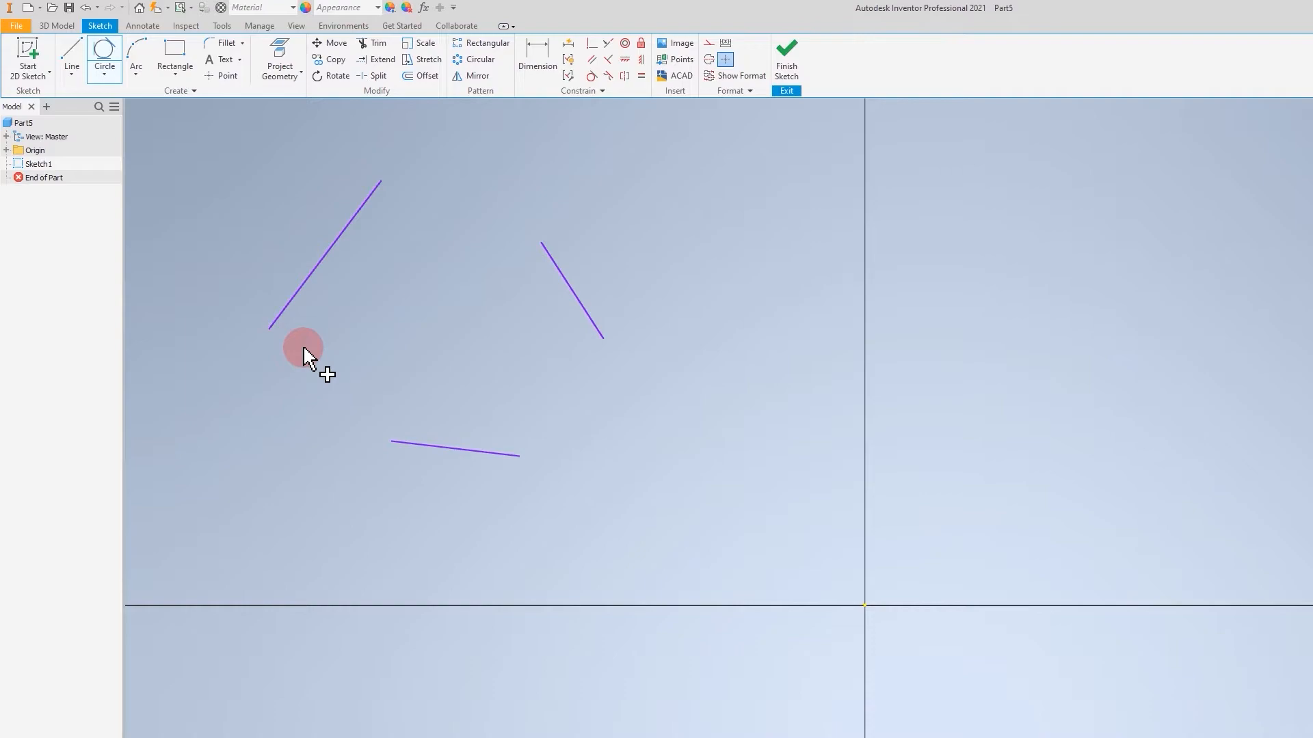
pyautogui.click(346, 224)
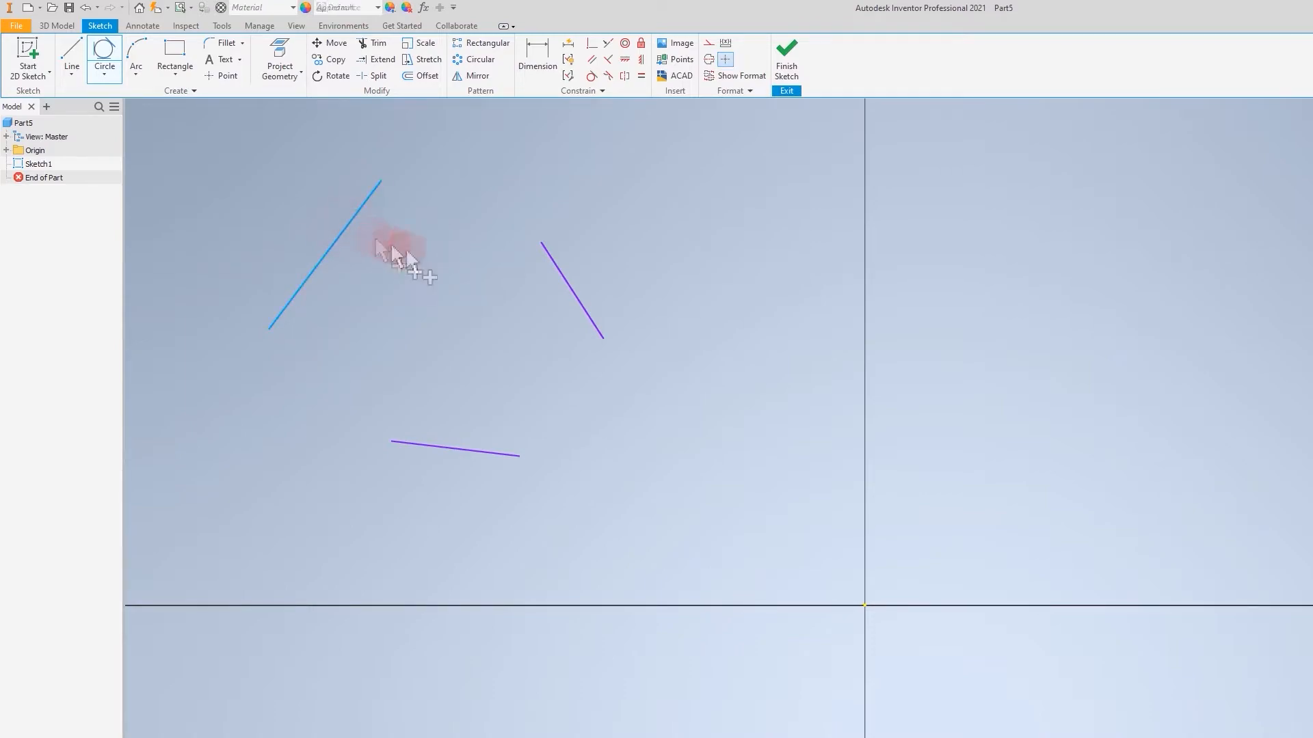
pyautogui.click(562, 280)
pyautogui.click(469, 450)
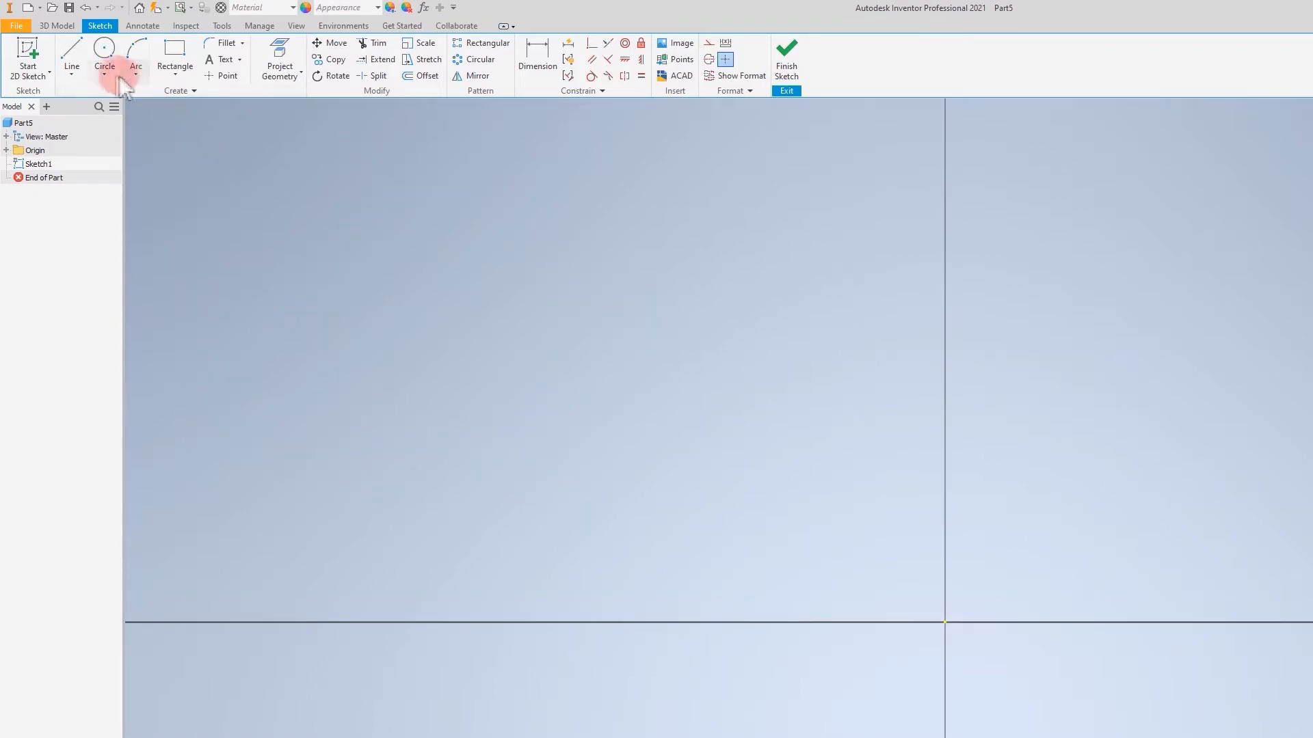
# - Draw an ellipse above and left of the origin with a horizontal semi-axis of about 6.56 in and a vertical one of about 2.57 in
pyautogui.click(104, 71)
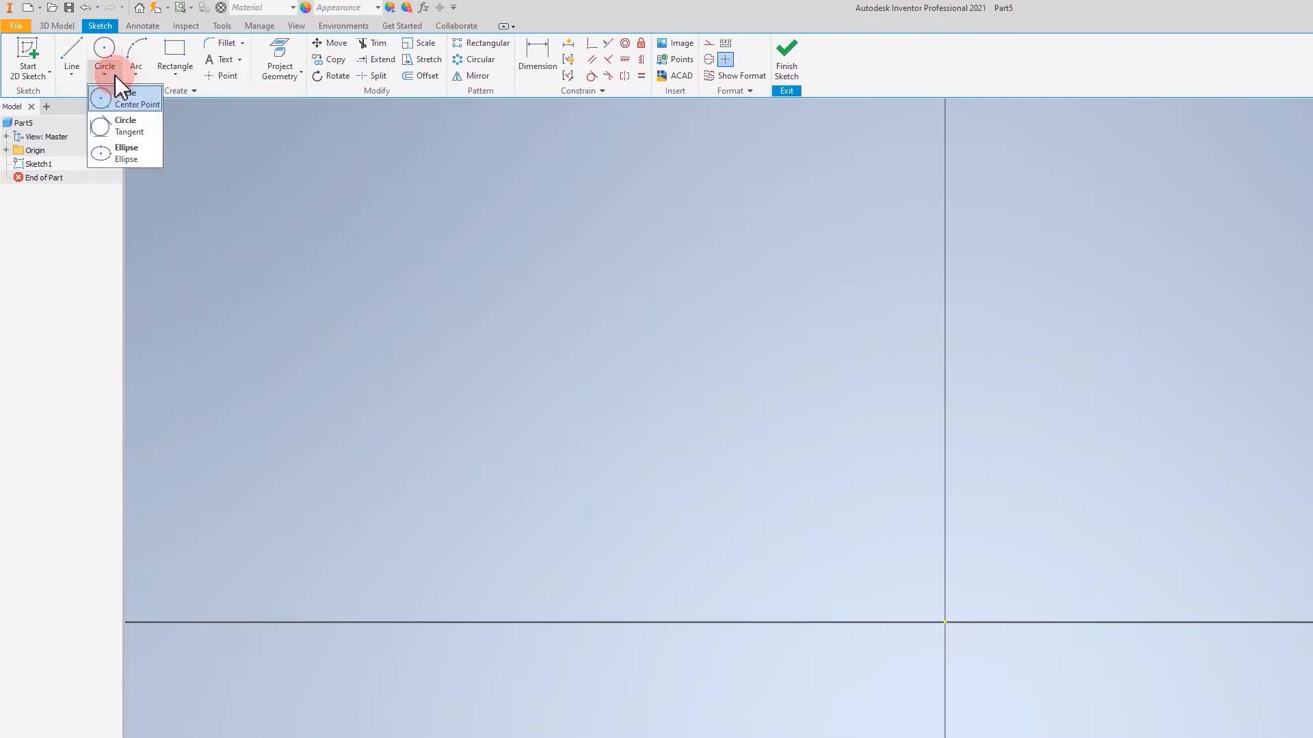
pyautogui.click(130, 153)
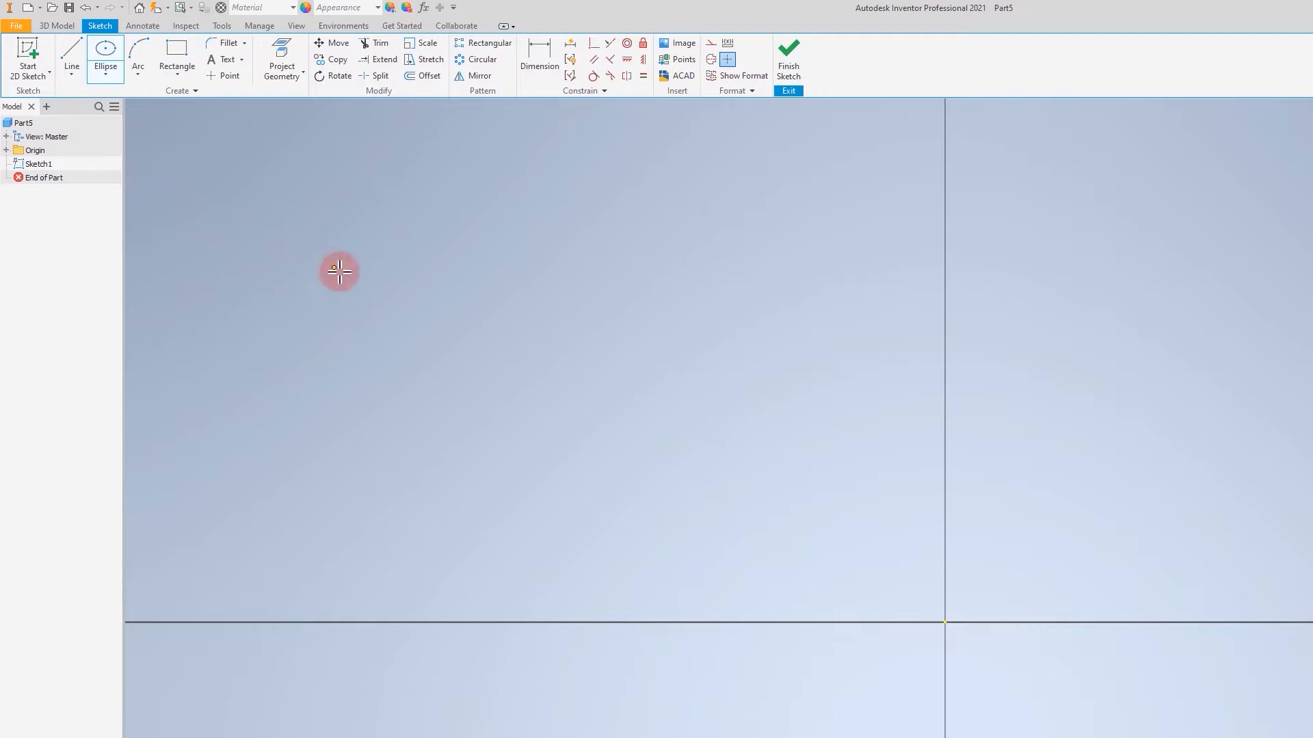
pyautogui.click(420, 306)
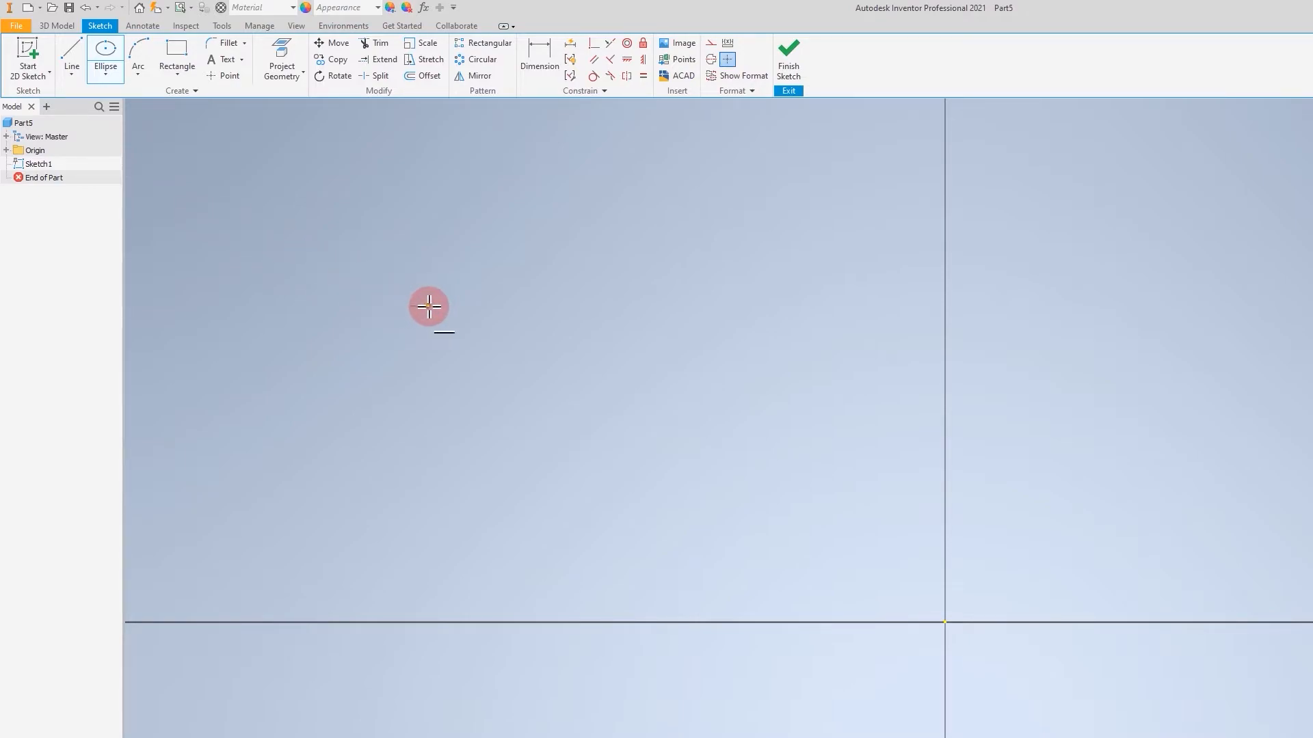
pyautogui.click(541, 309)
pyautogui.click(538, 318)
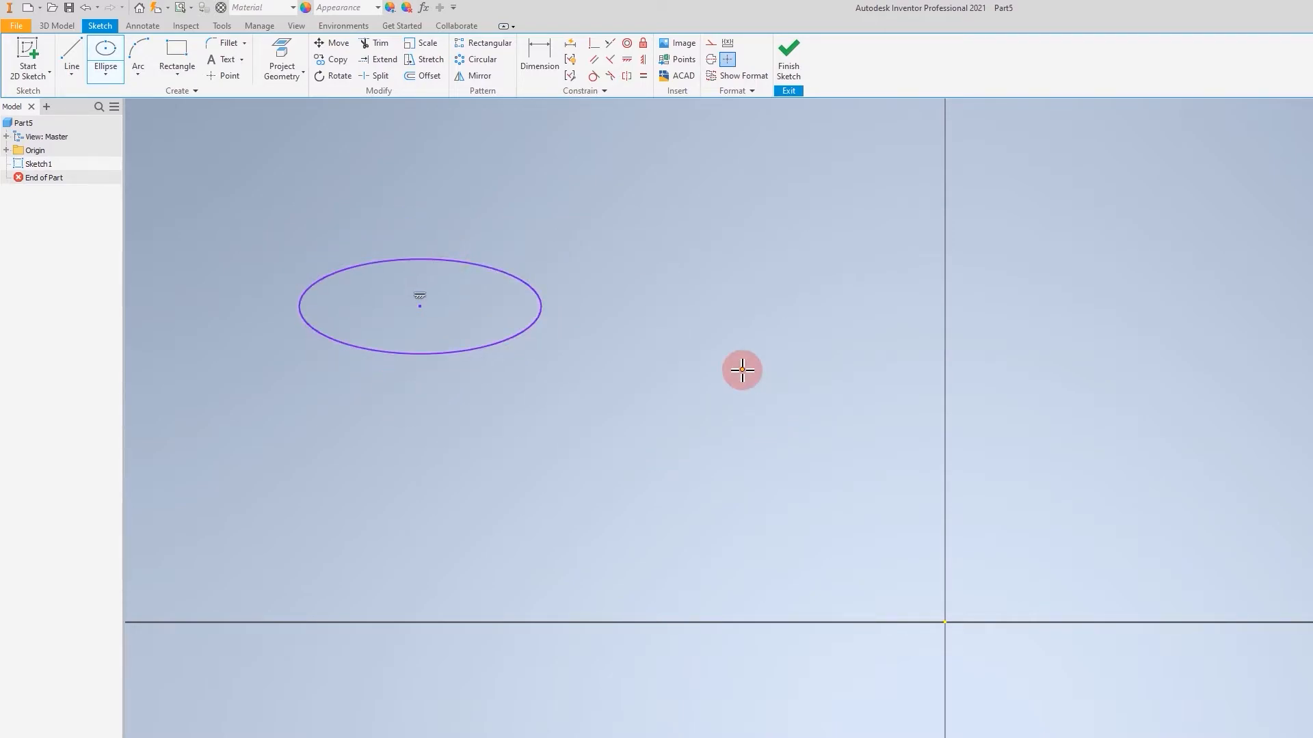
# - Dimension the ellipse's horizontal and vertical semi-axes, keeping both sizes as drawn
pyautogui.click(539, 56)
pyautogui.click(474, 349)
pyautogui.click(485, 421)
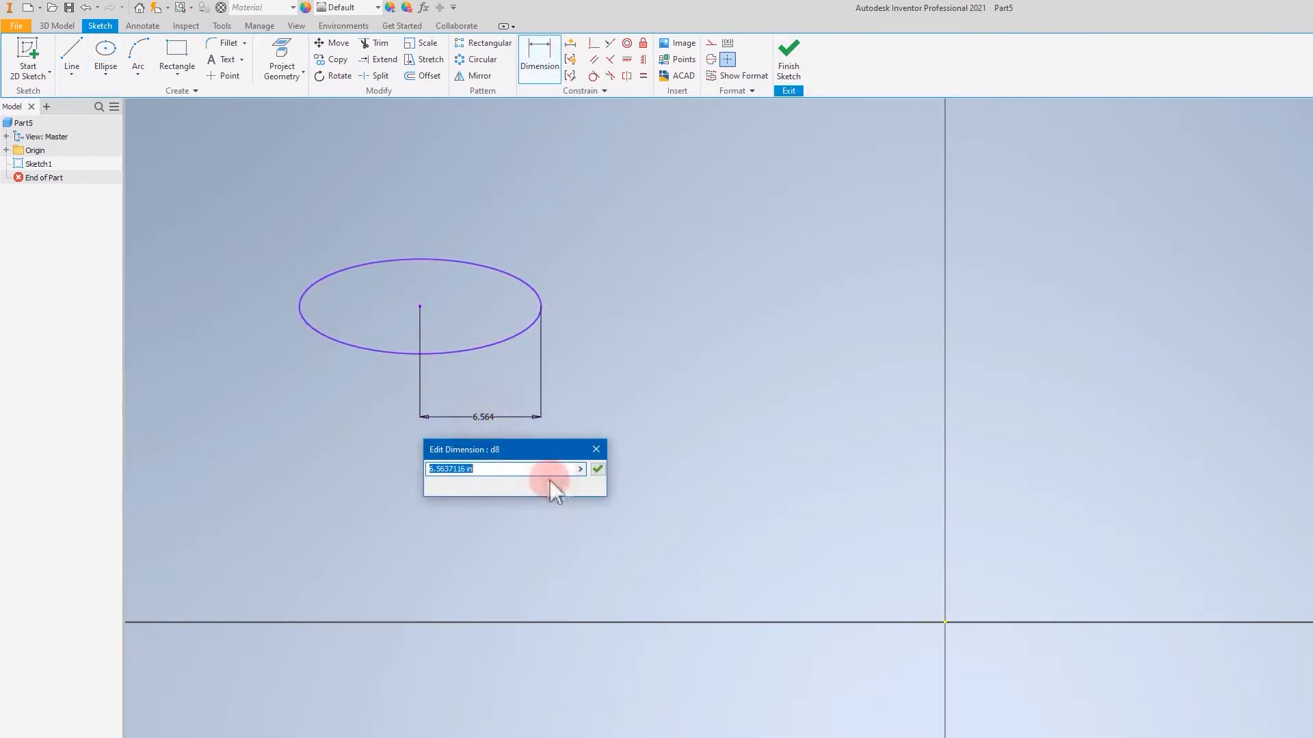
pyautogui.click(594, 477)
pyautogui.click(371, 356)
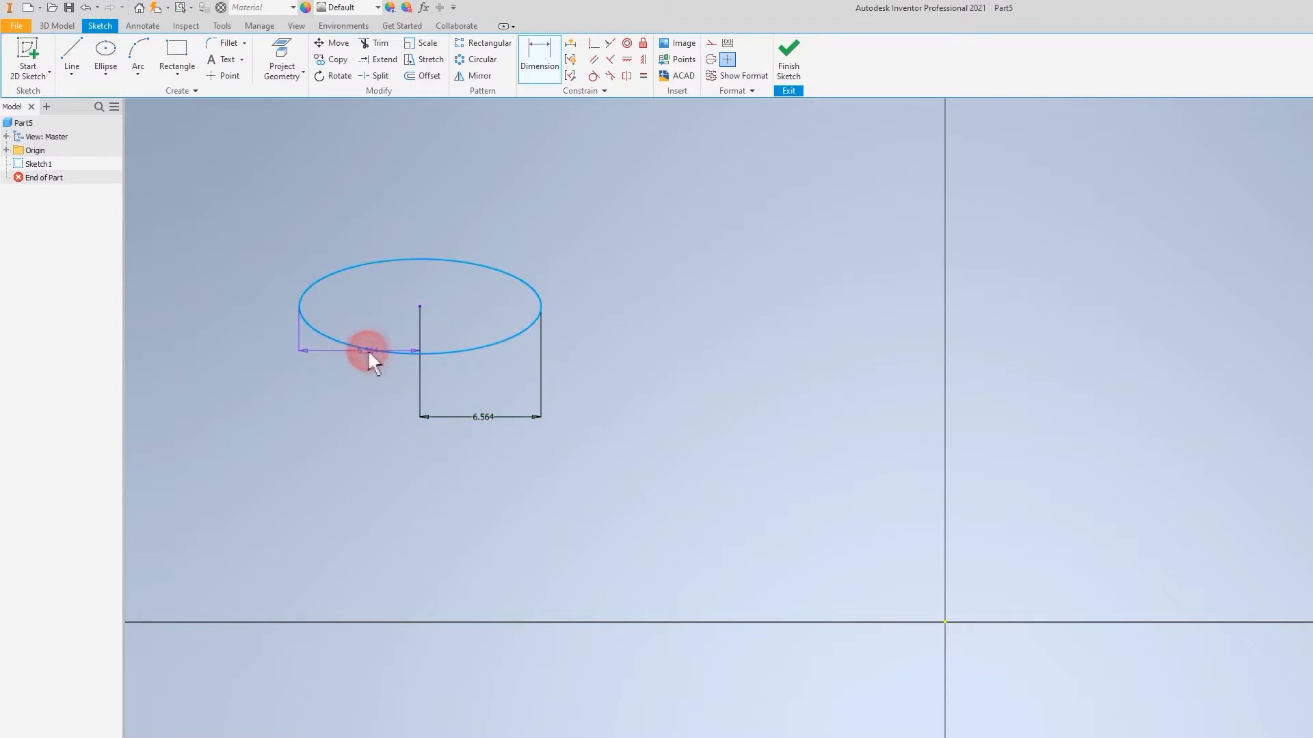
pyautogui.click(253, 329)
pyautogui.click(360, 381)
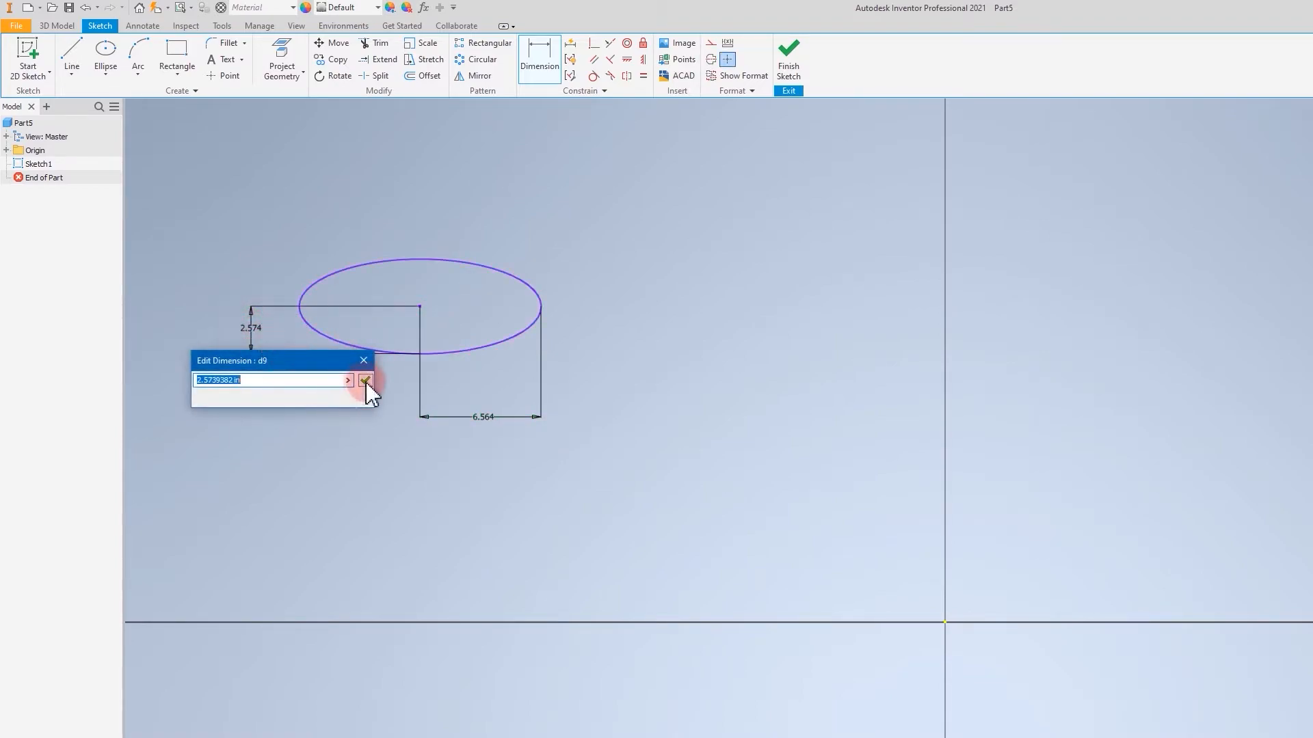
# - Dimension the horizontal distance between the ellipse's center and the origin, placing it below the horizontal axis and keeping the drawn value
pyautogui.click(537, 68)
pyautogui.click(446, 301)
pyautogui.click(419, 306)
pyautogui.click(945, 623)
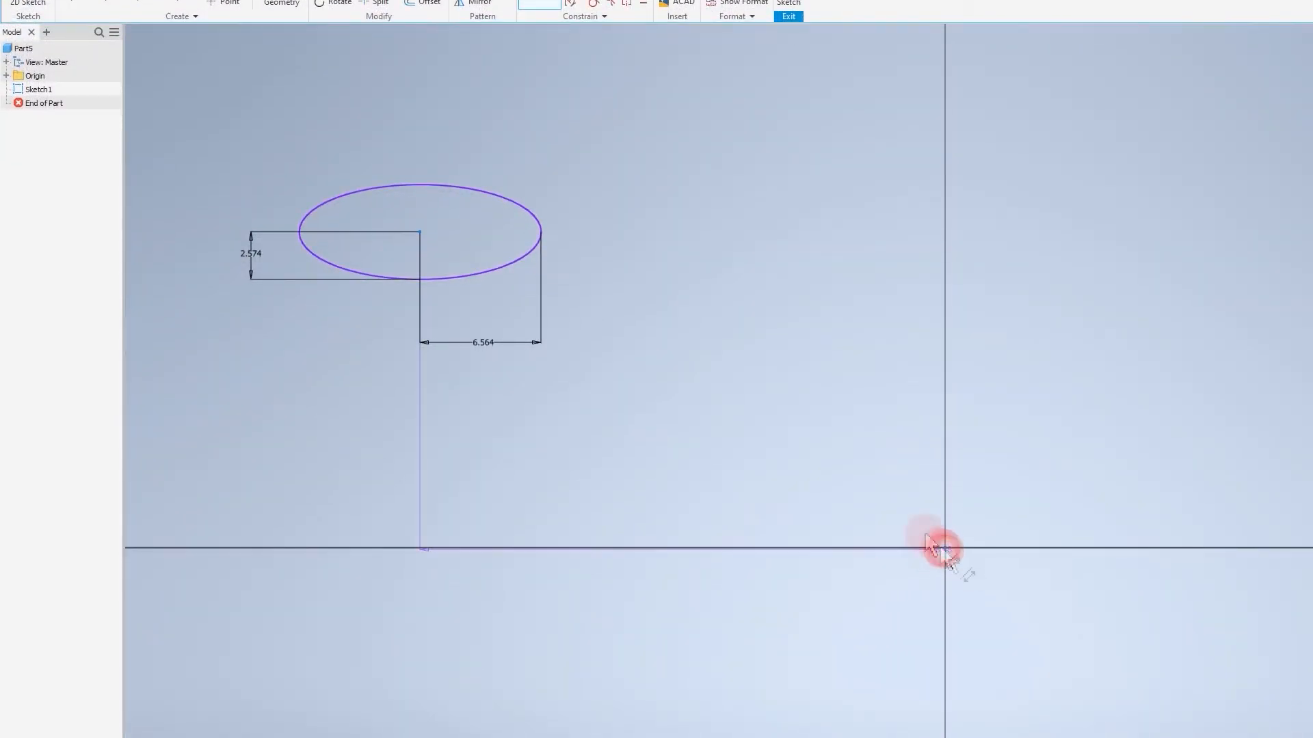
pyautogui.click(608, 615)
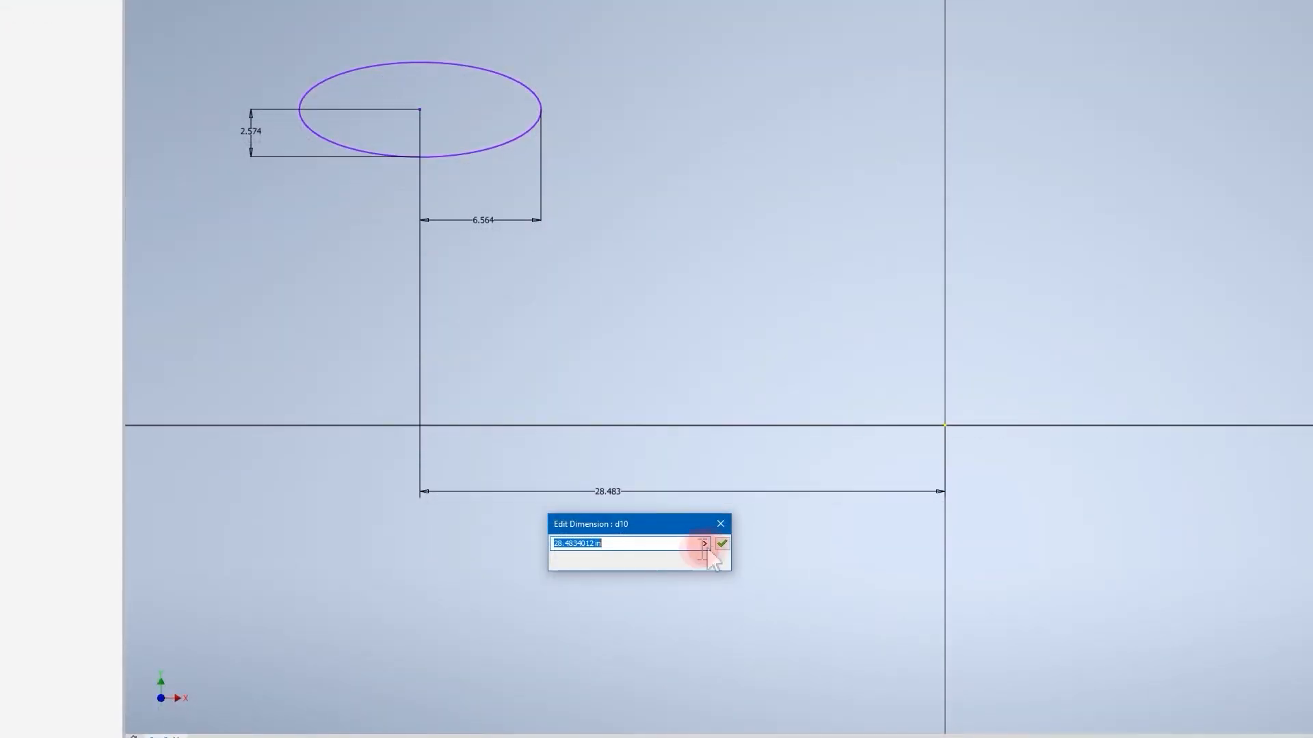
pyautogui.click(718, 546)
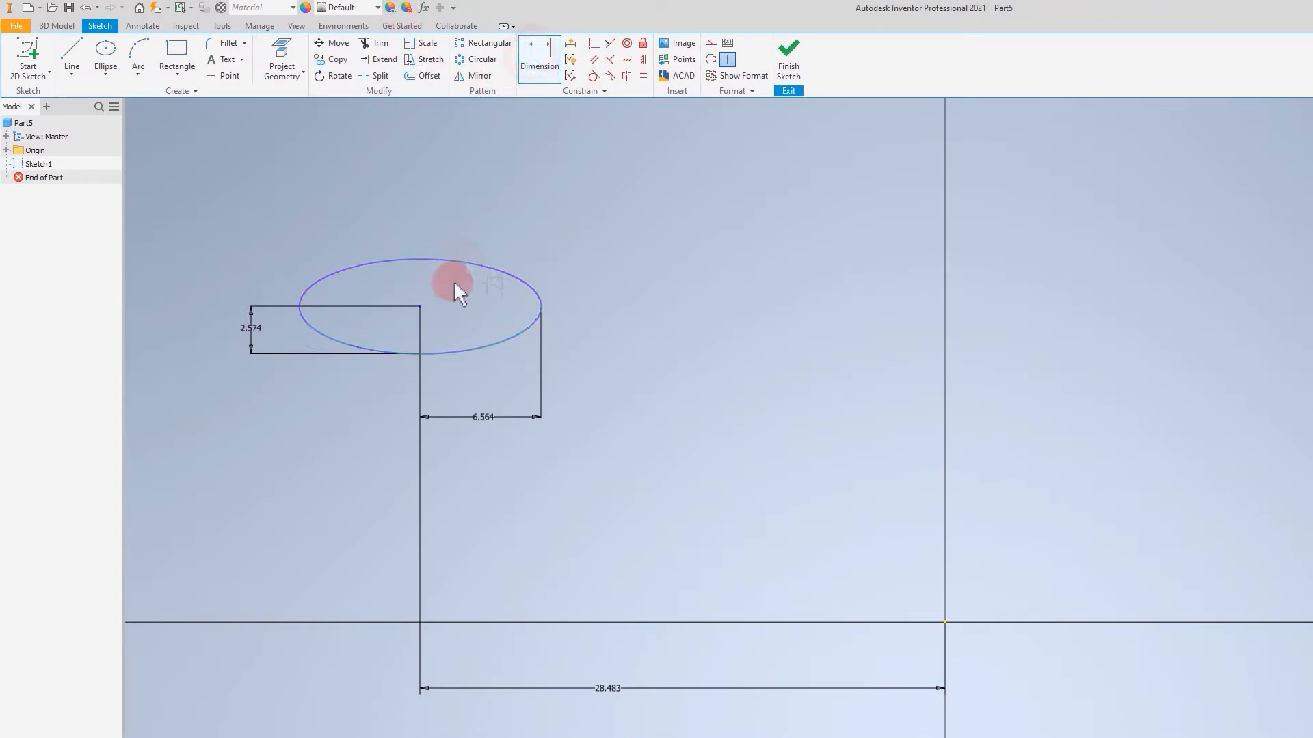
# - Dimension the vertical distance between the ellipse's center and the origin, placing it left of the ellipse and keeping the drawn value
pyautogui.click(420, 305)
pyautogui.click(947, 547)
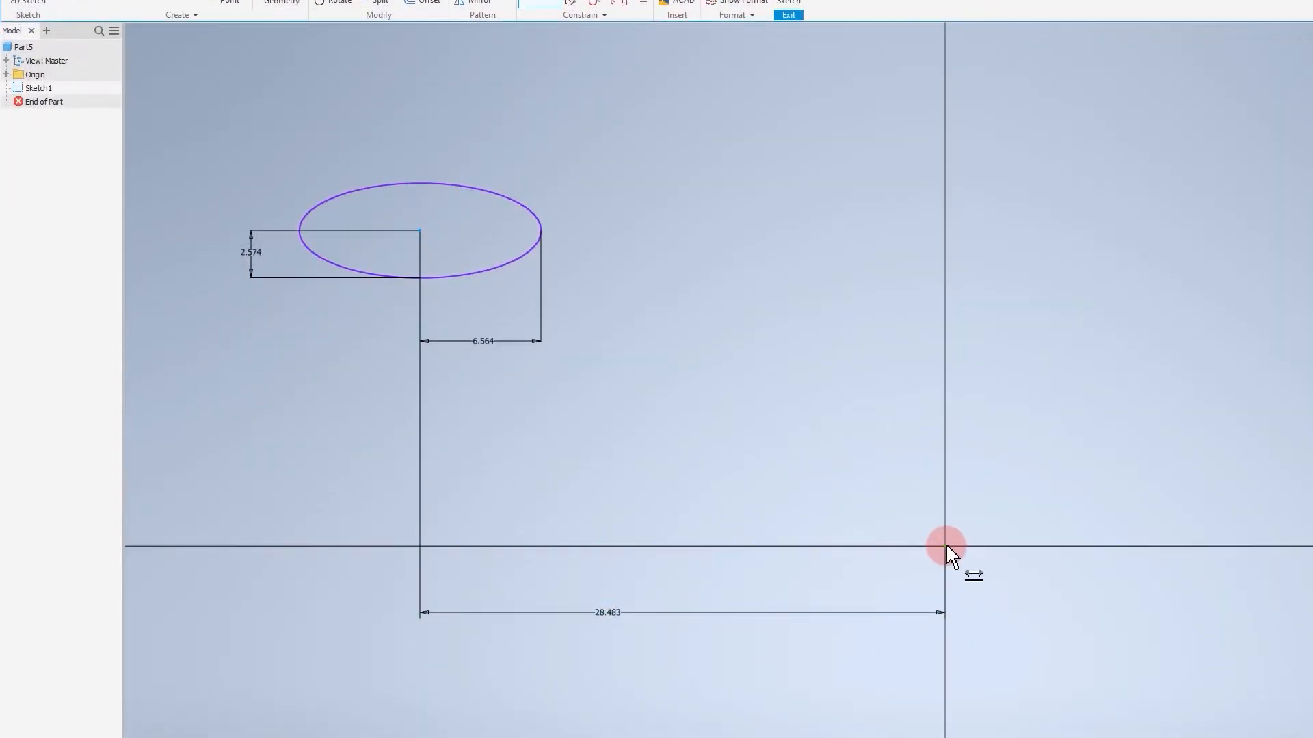
pyautogui.click(187, 427)
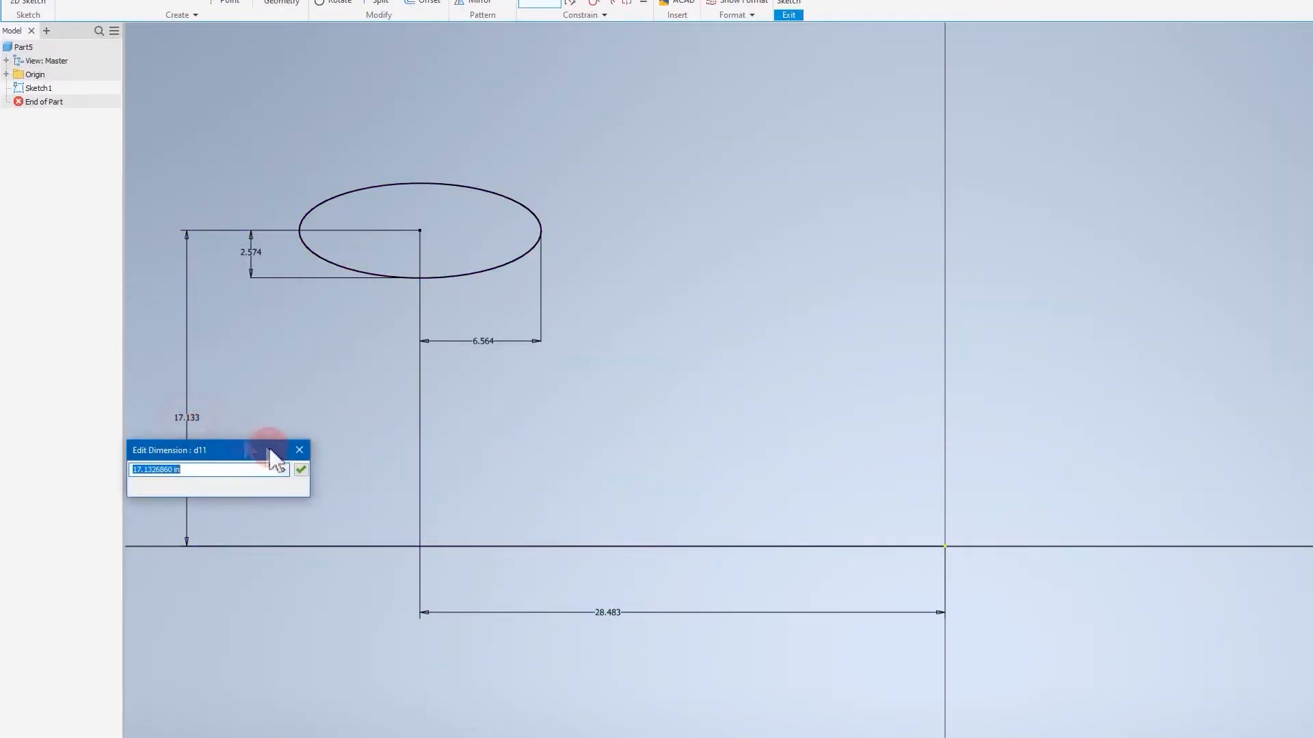
pyautogui.click(301, 469)
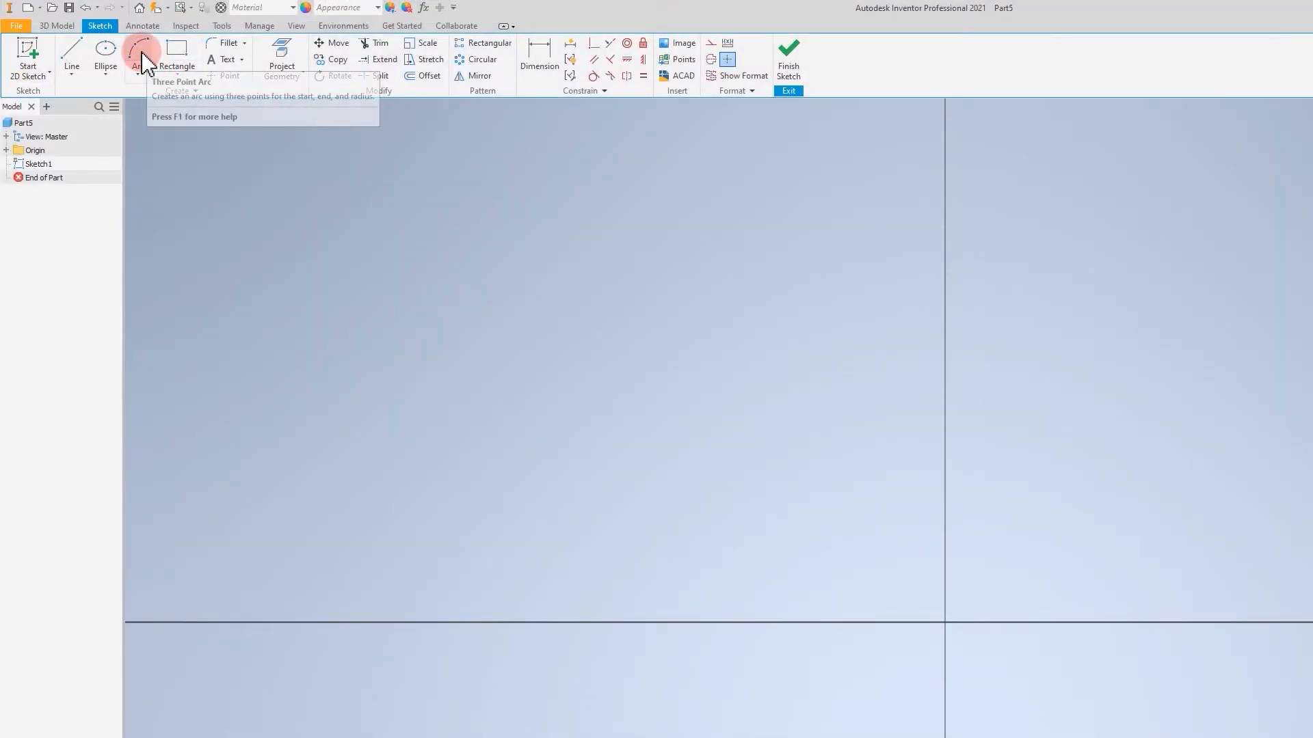
# - Draw a downward-bulging three-point arc with a radius of about 11.57 in above and left of the origin
pyautogui.click(140, 52)
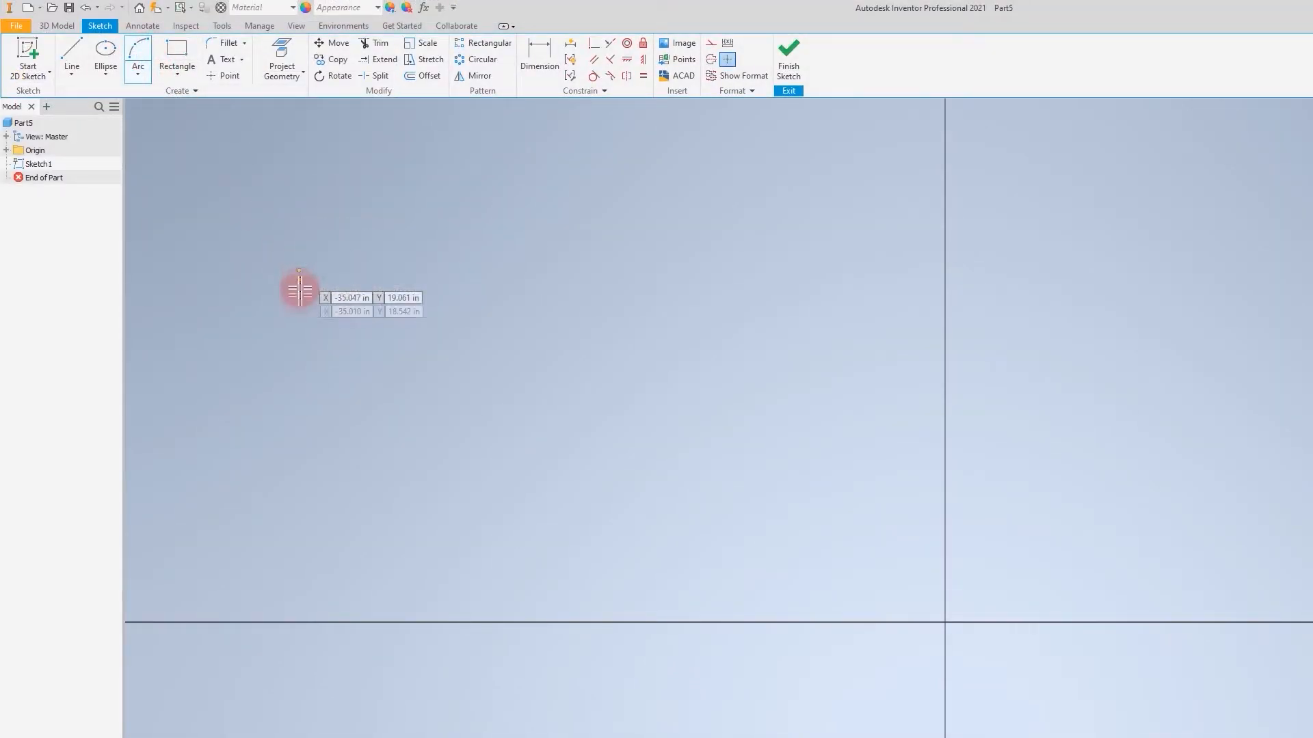
pyautogui.click(242, 360)
pyautogui.click(646, 250)
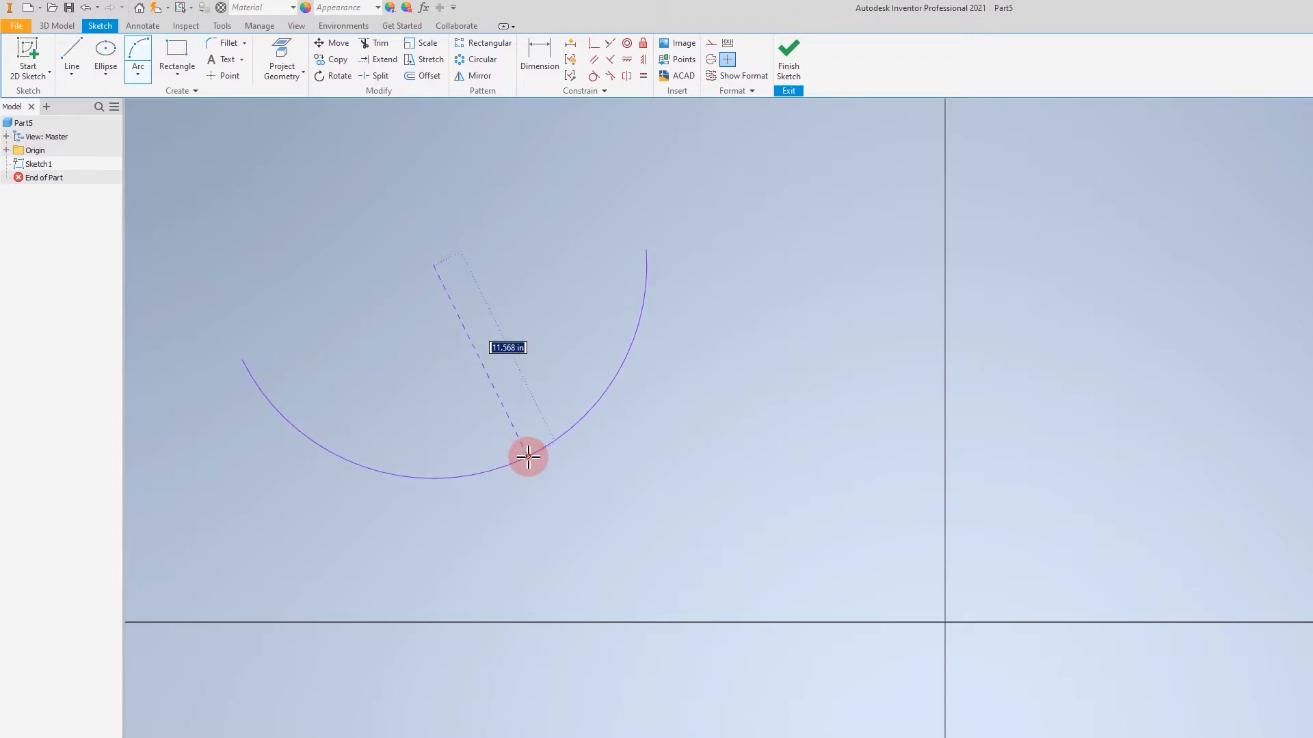
pyautogui.click(528, 456)
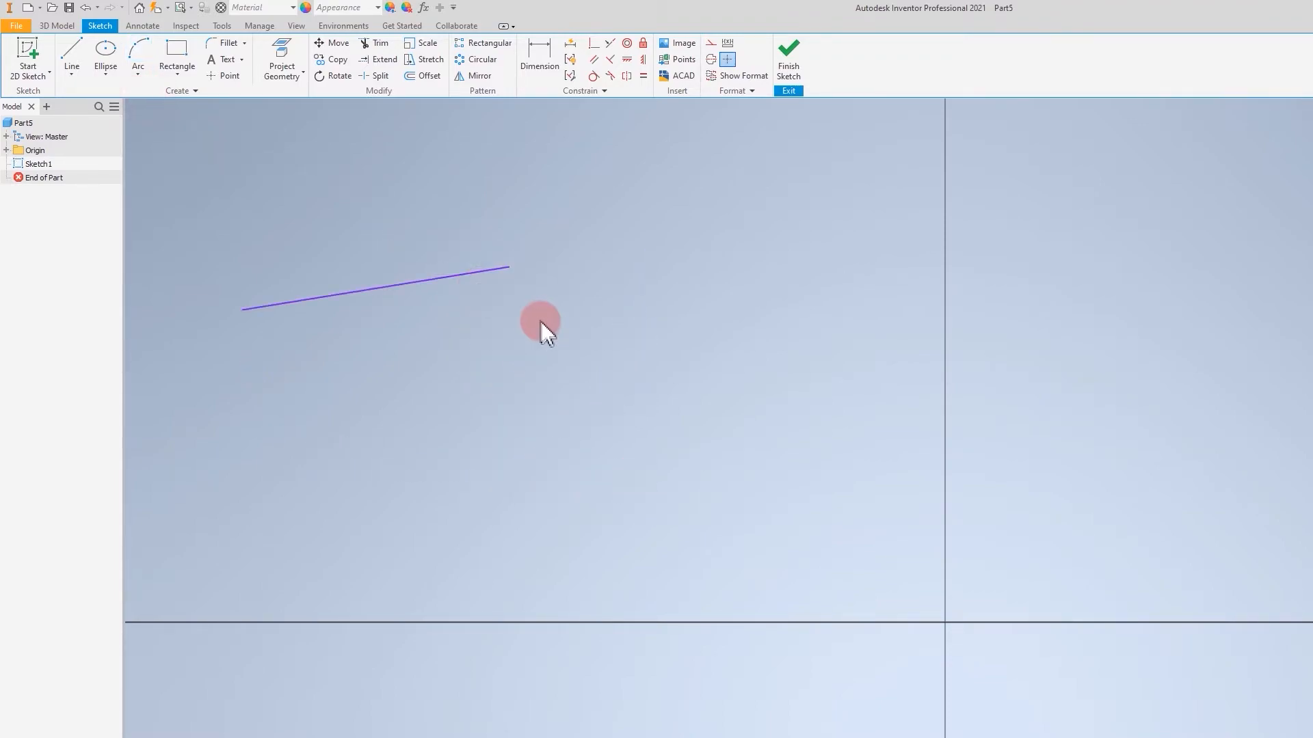
# - Draw a tangent arc from the right end of the sloped line, curving around and ending below that endpoint
pyautogui.click(138, 73)
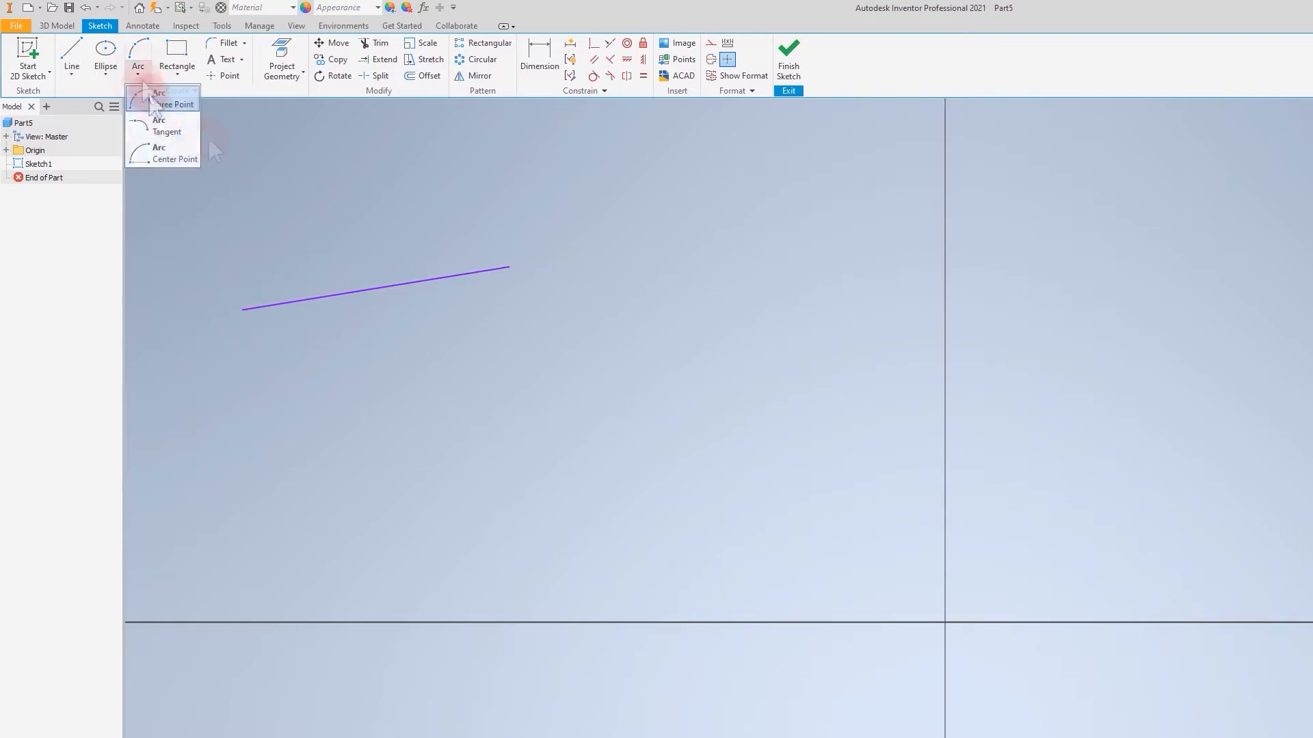
pyautogui.click(175, 130)
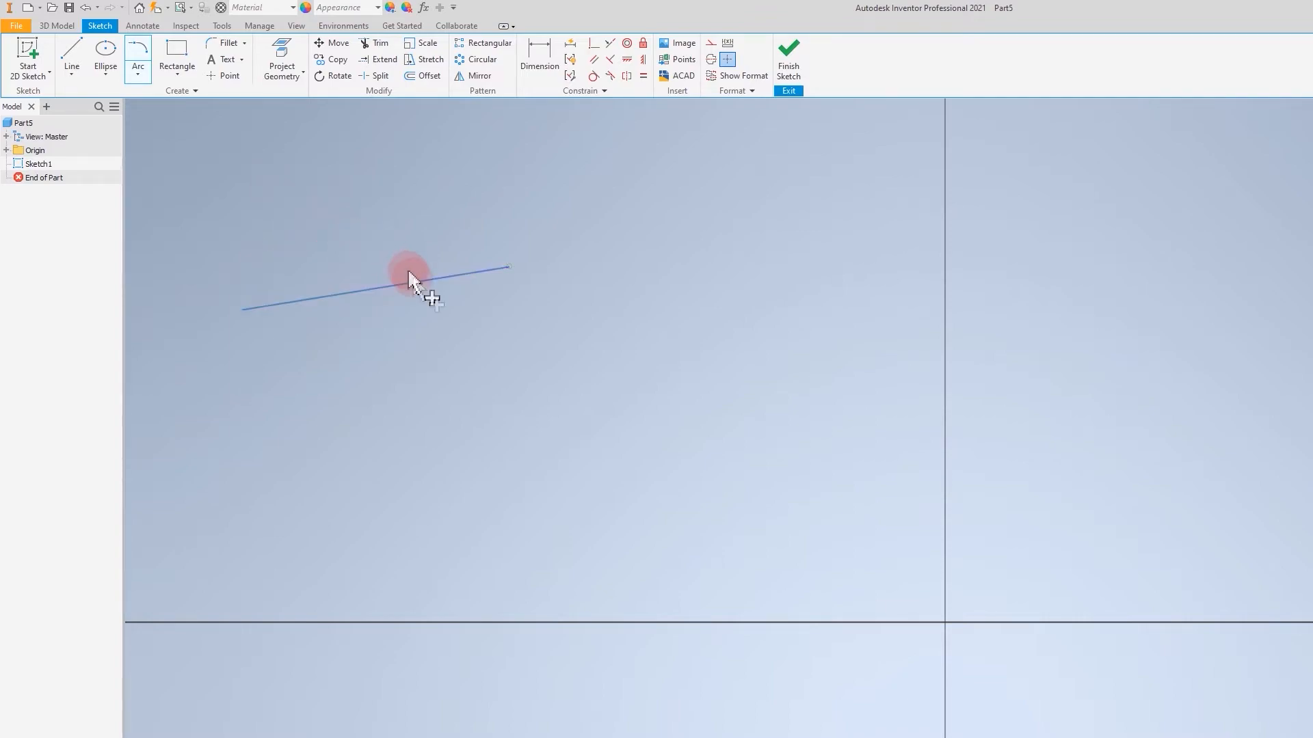
pyautogui.click(509, 267)
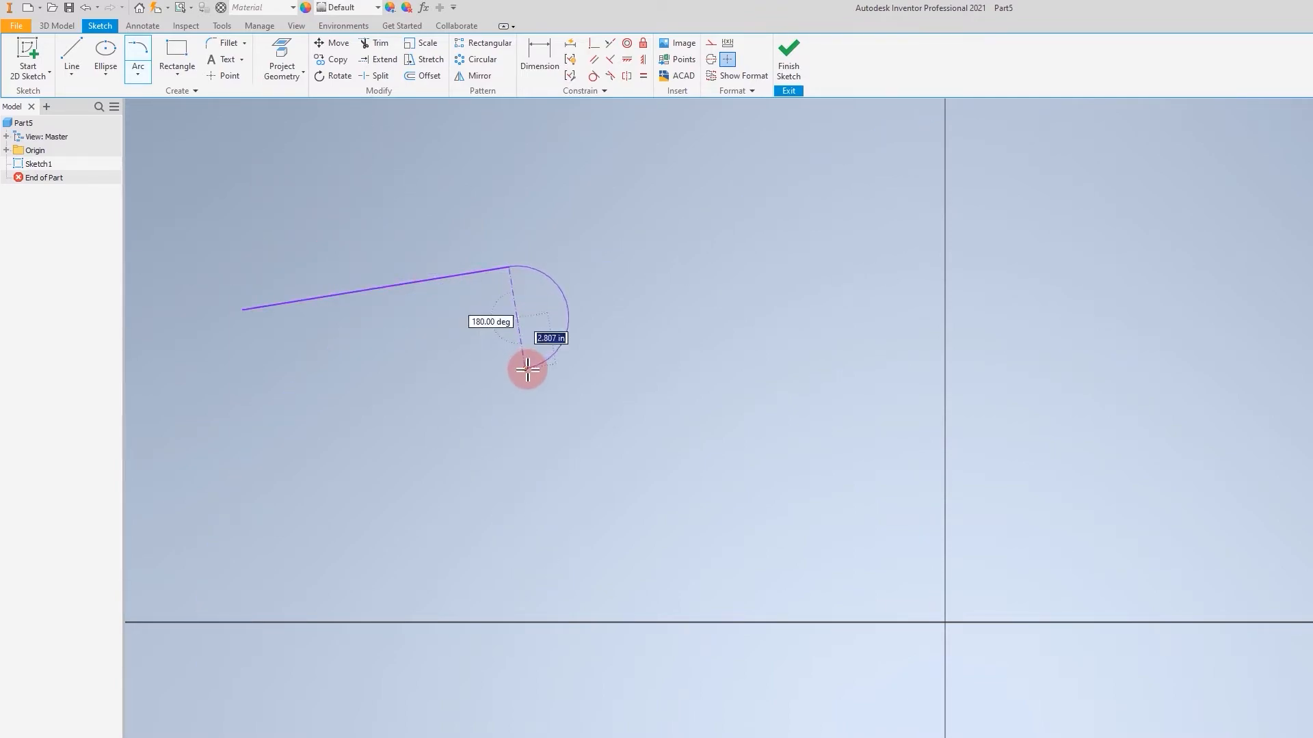
pyautogui.click(502, 390)
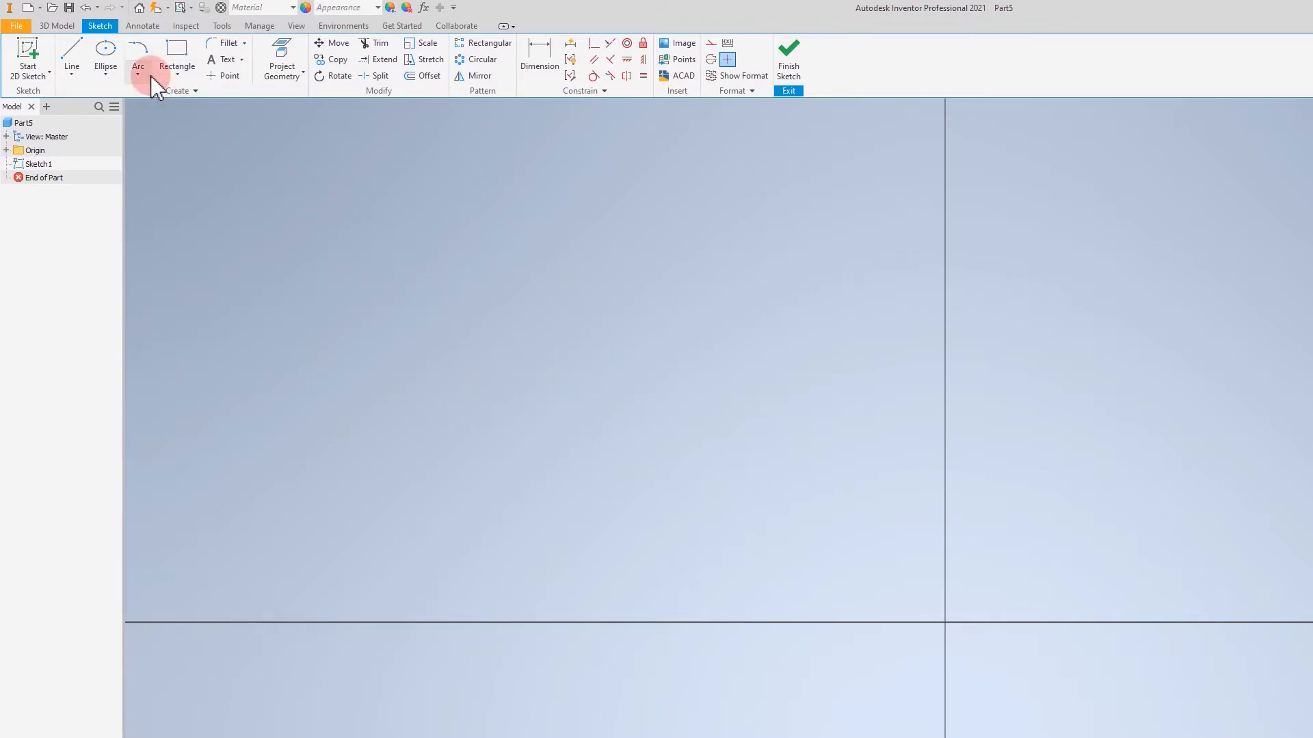
# - Draw a center-point arc of about 12.13 in radius above and left of the origin, starting at about 12 deg and sweeping clockwise
pyautogui.click(148, 76)
pyautogui.click(175, 156)
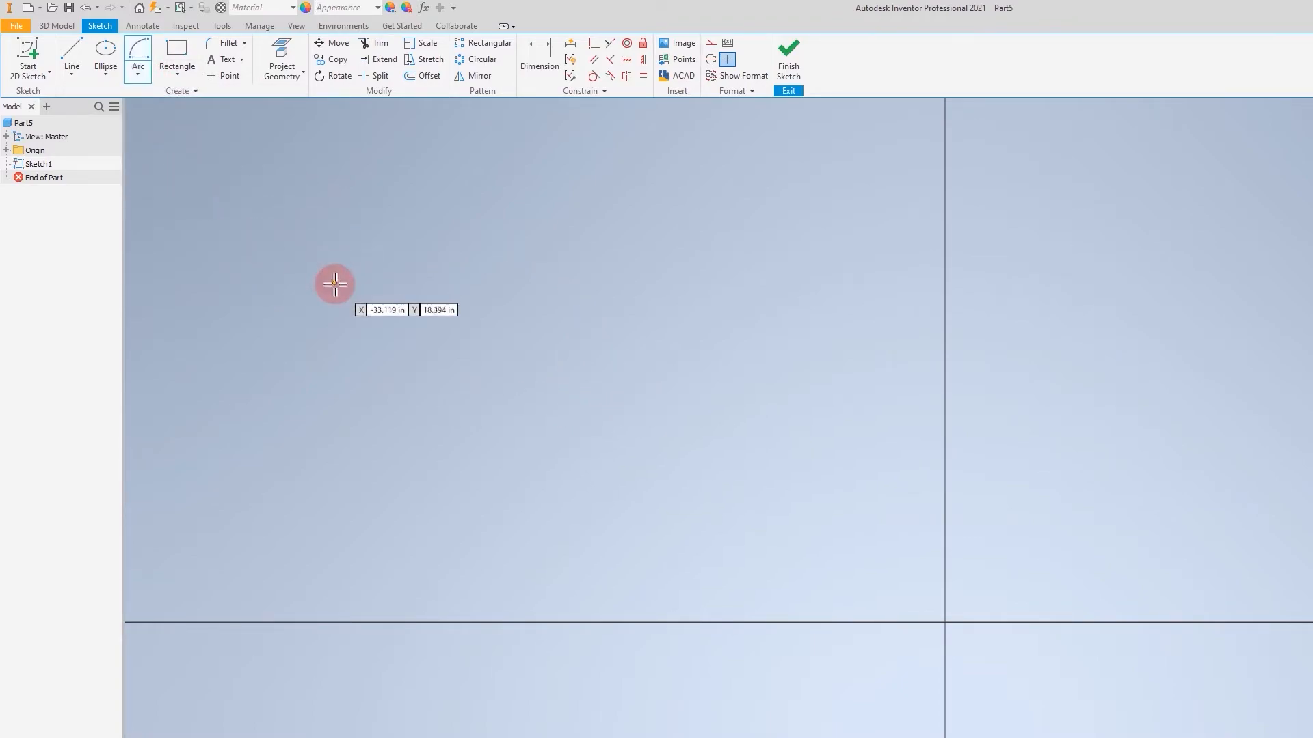
pyautogui.click(389, 319)
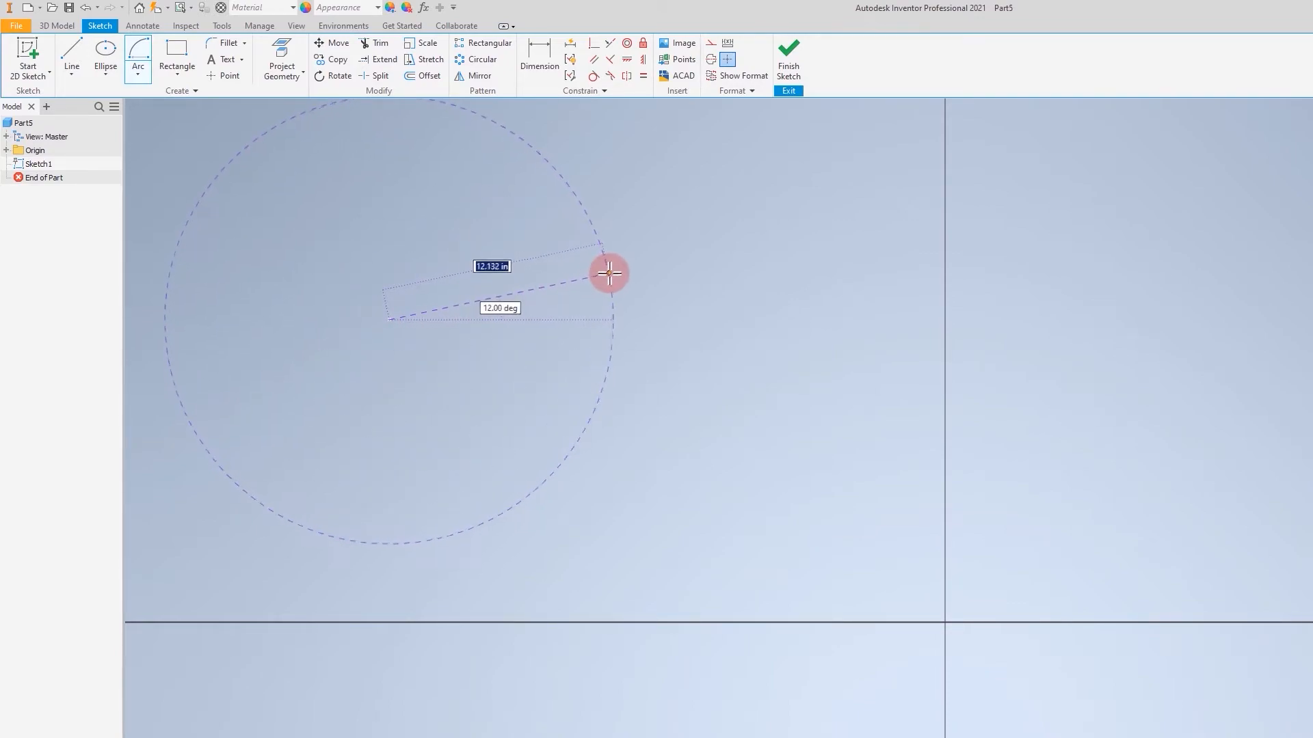
pyautogui.click(609, 274)
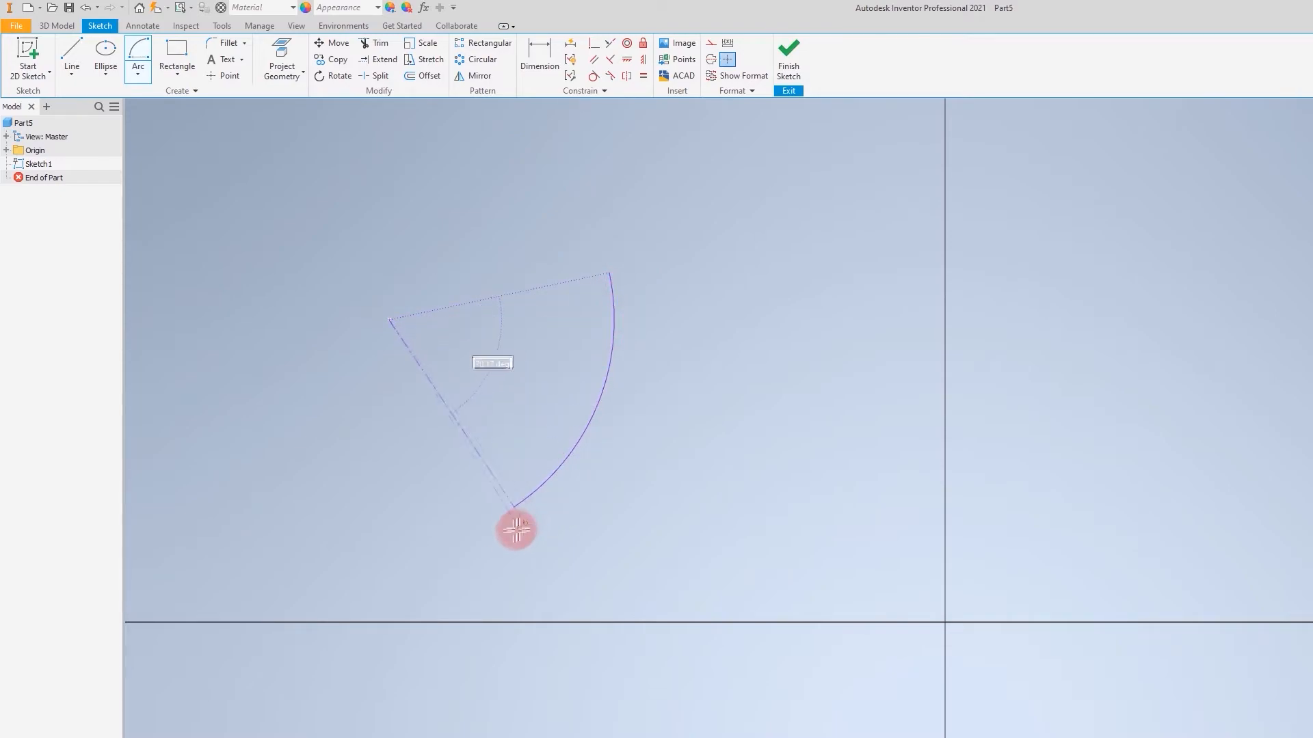
pyautogui.click(447, 558)
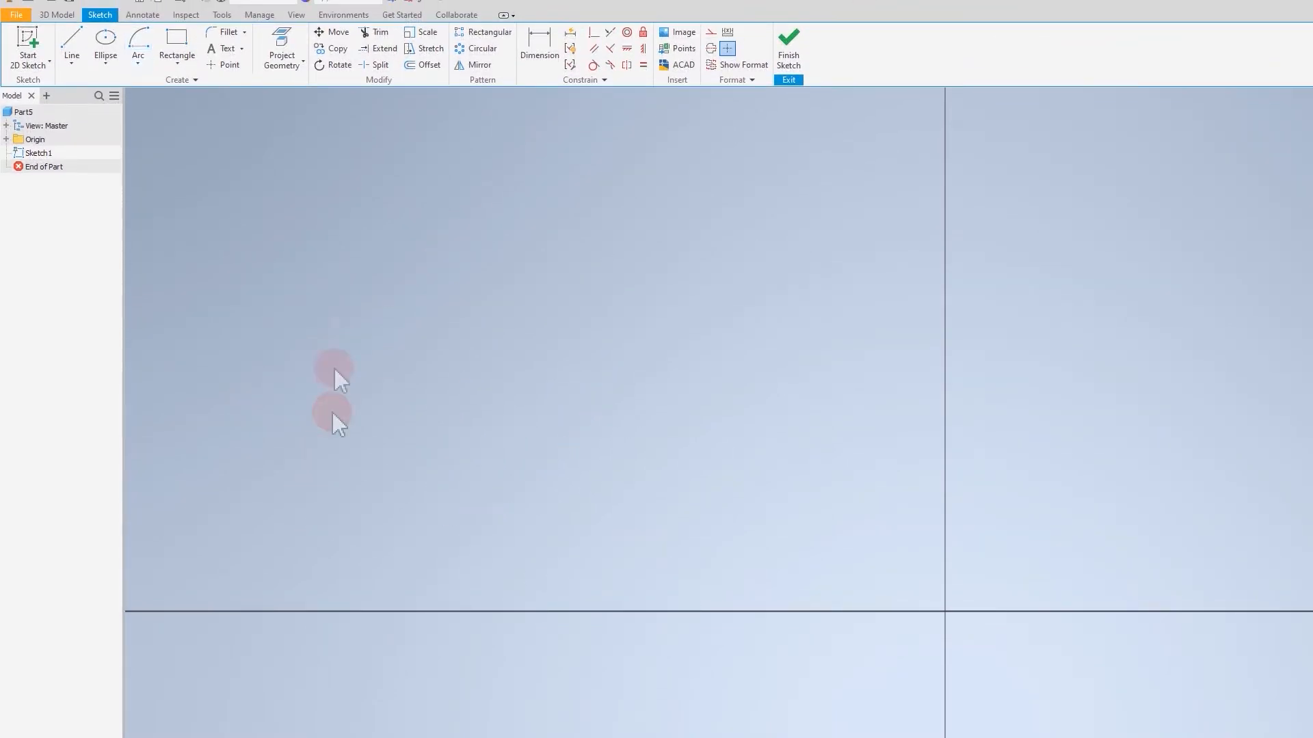
# - Try a two-point rectangle above and left of the origin, and undo it
pyautogui.click(179, 59)
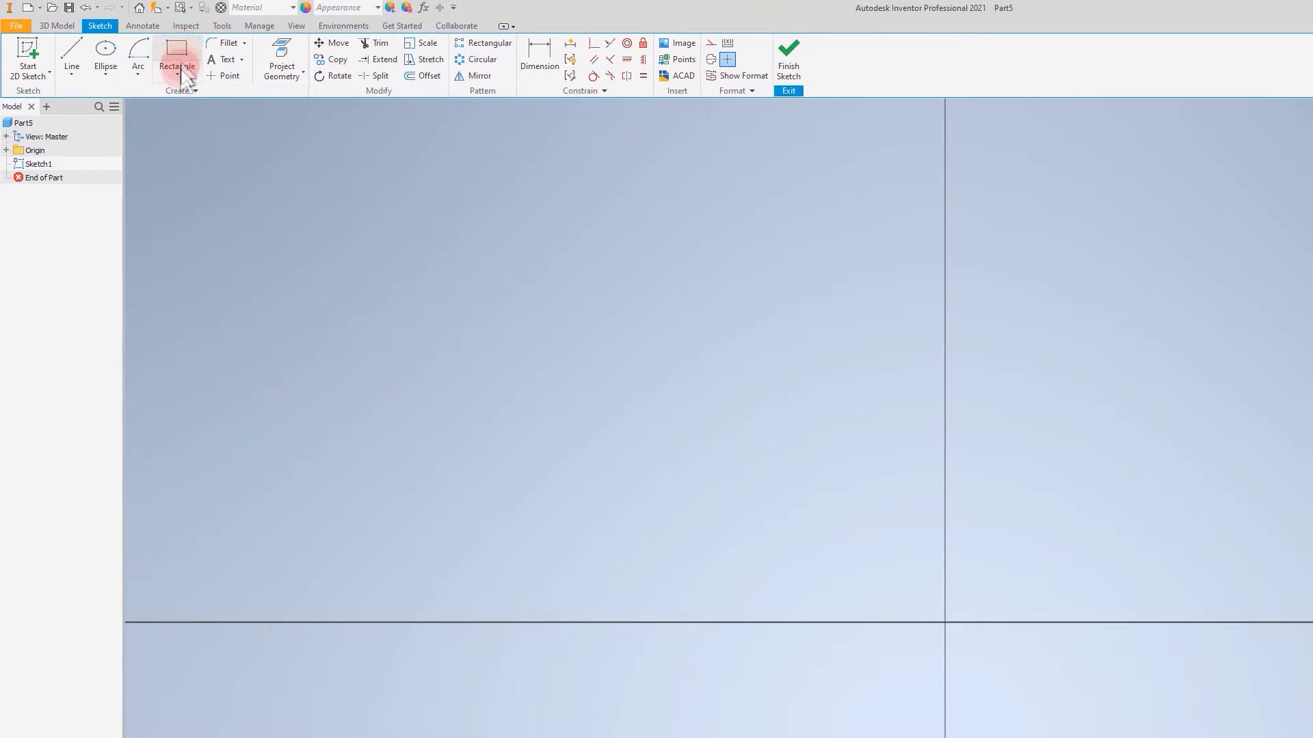
pyautogui.click(186, 101)
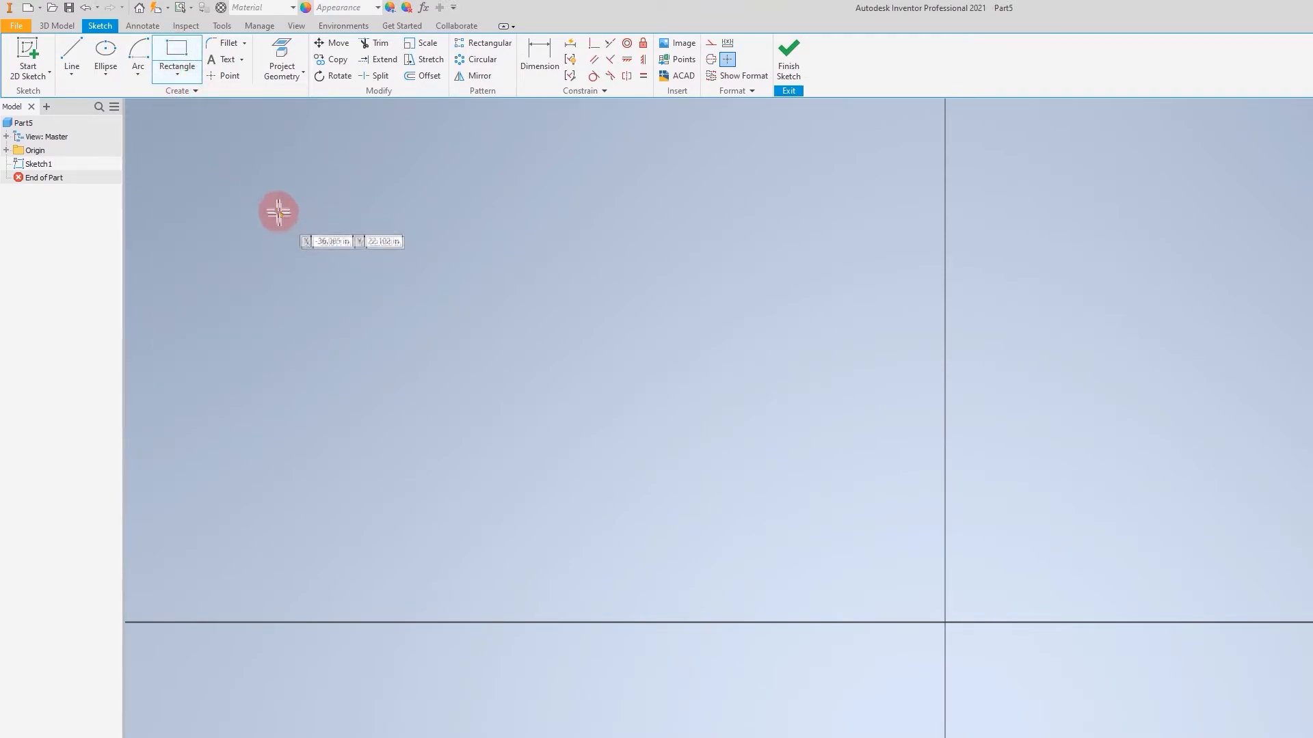
pyautogui.click(277, 209)
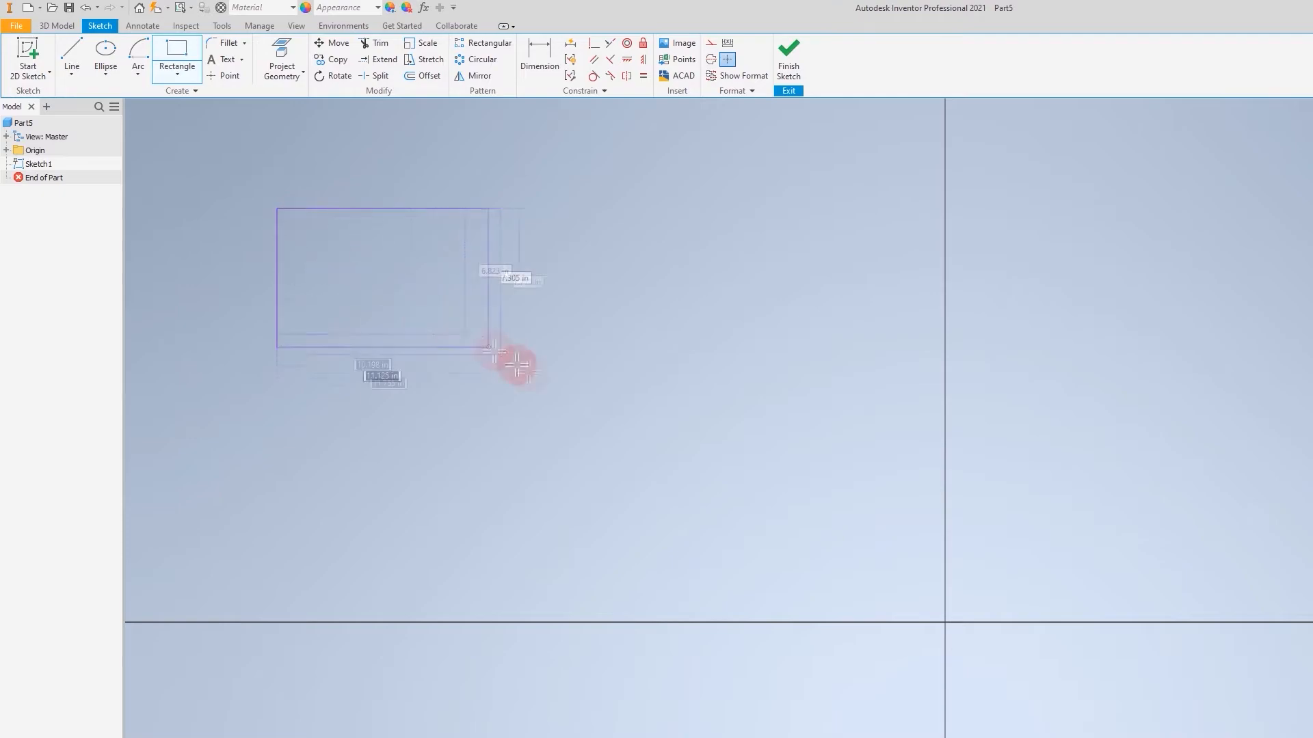
pyautogui.click(564, 400)
pyautogui.press('Escape')
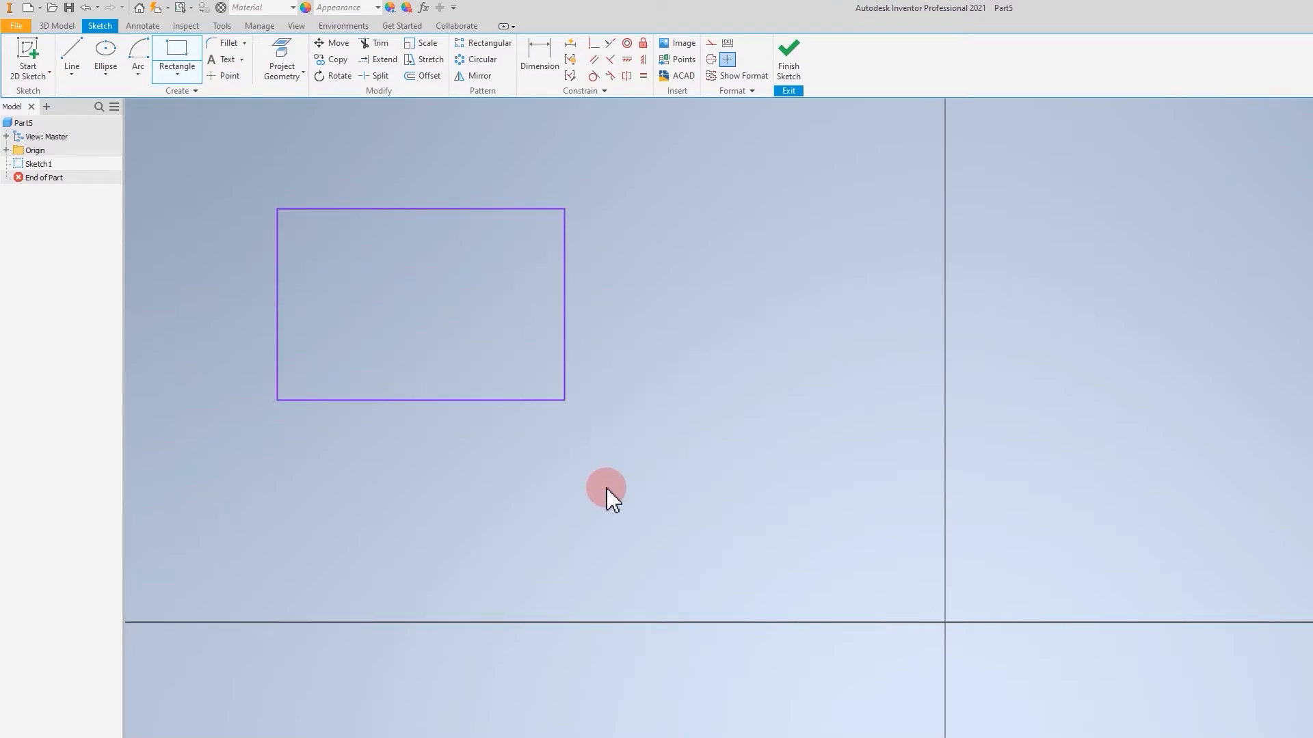
pyautogui.hotkey('ctrl', 'z')
# - Try a two-point center rectangle above and left of the origin, and undo it
pyautogui.click(178, 72)
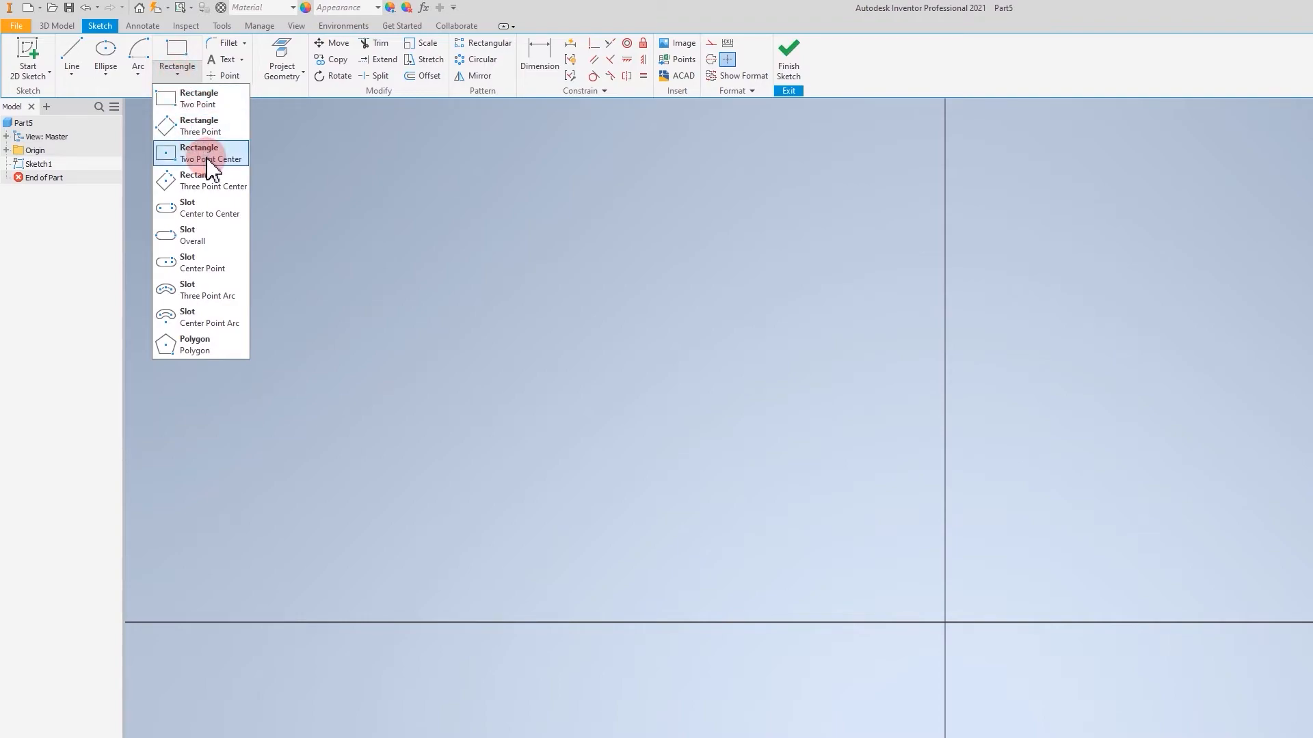
pyautogui.click(207, 160)
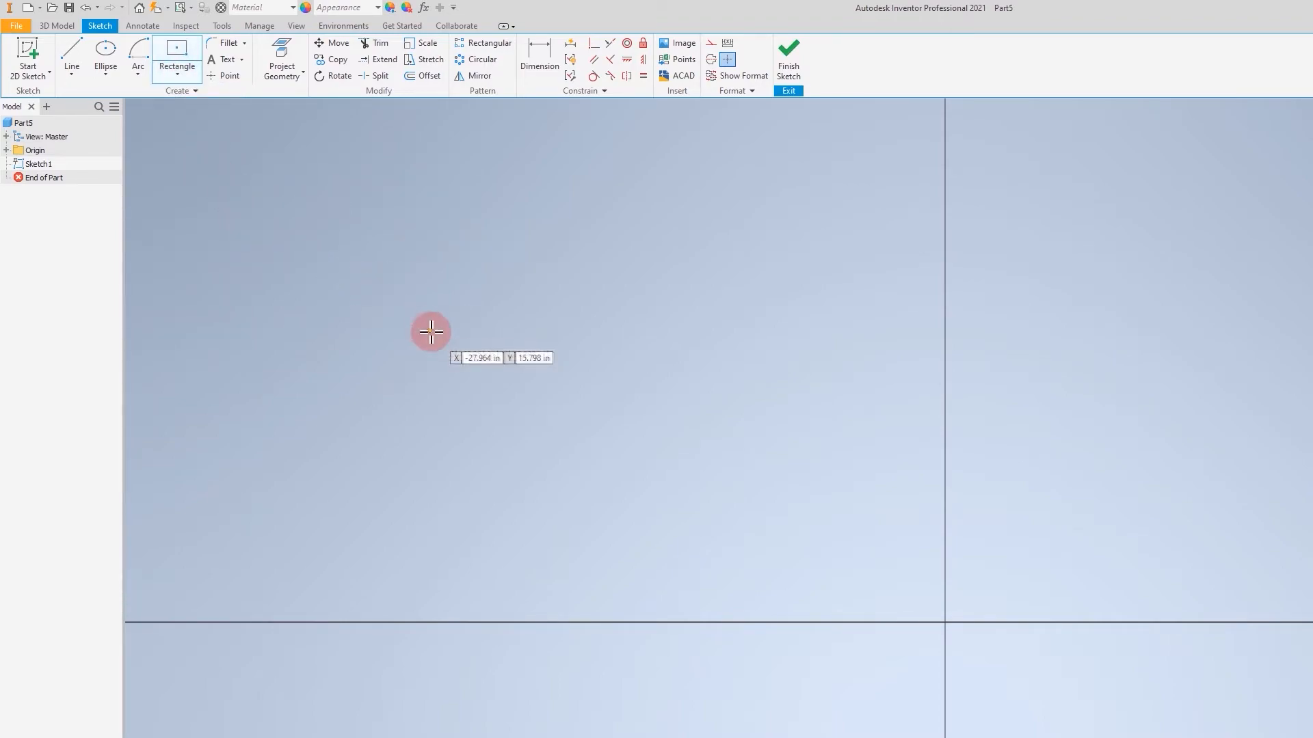
pyautogui.click(412, 319)
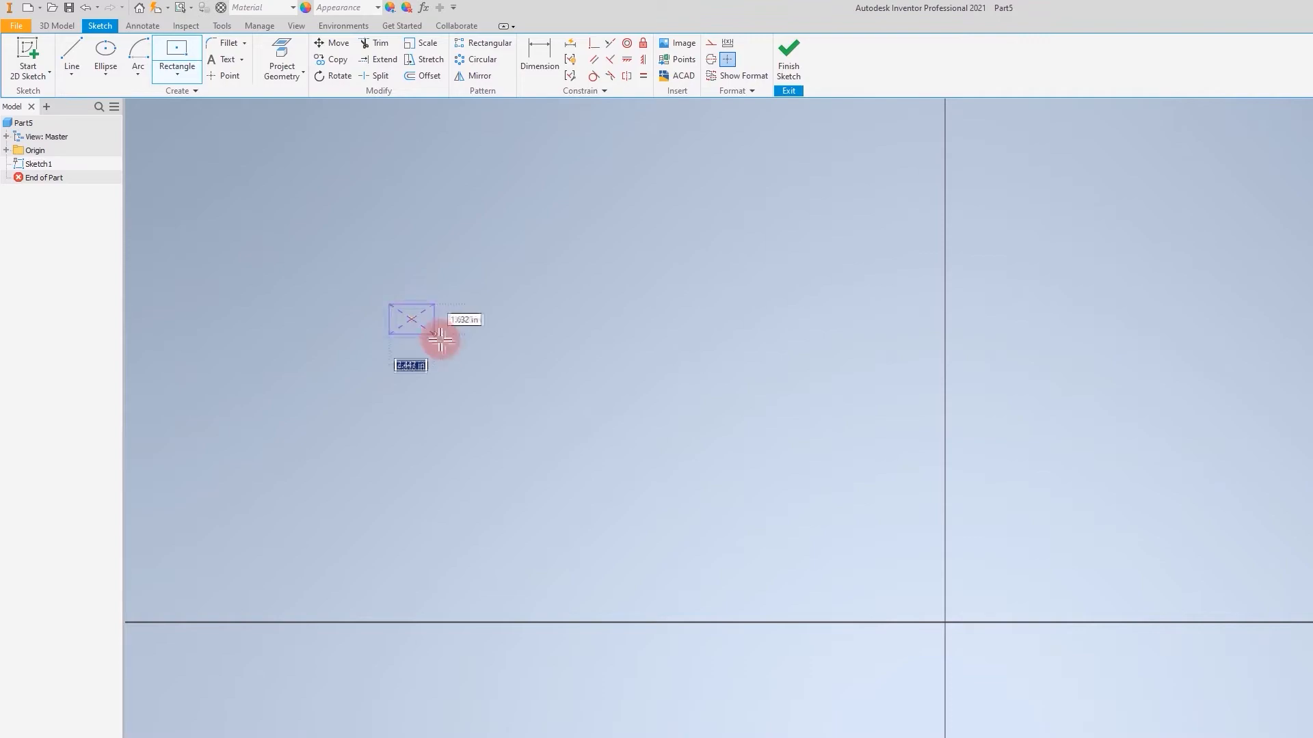
pyautogui.click(571, 425)
pyautogui.hotkey('ctrl', 'z')
# - Try a horizontal center-to-center slot about 6.73 in wide above and left of the origin, and undo it
pyautogui.click(177, 74)
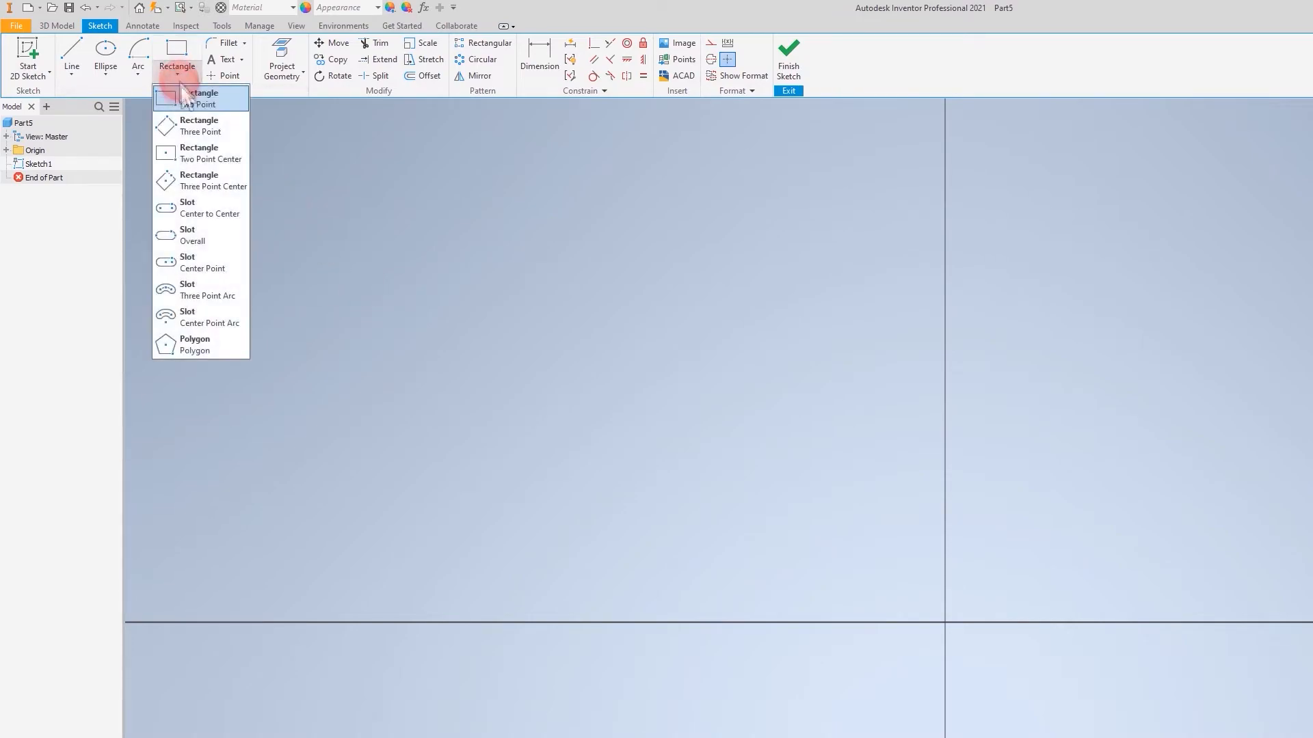
pyautogui.click(213, 209)
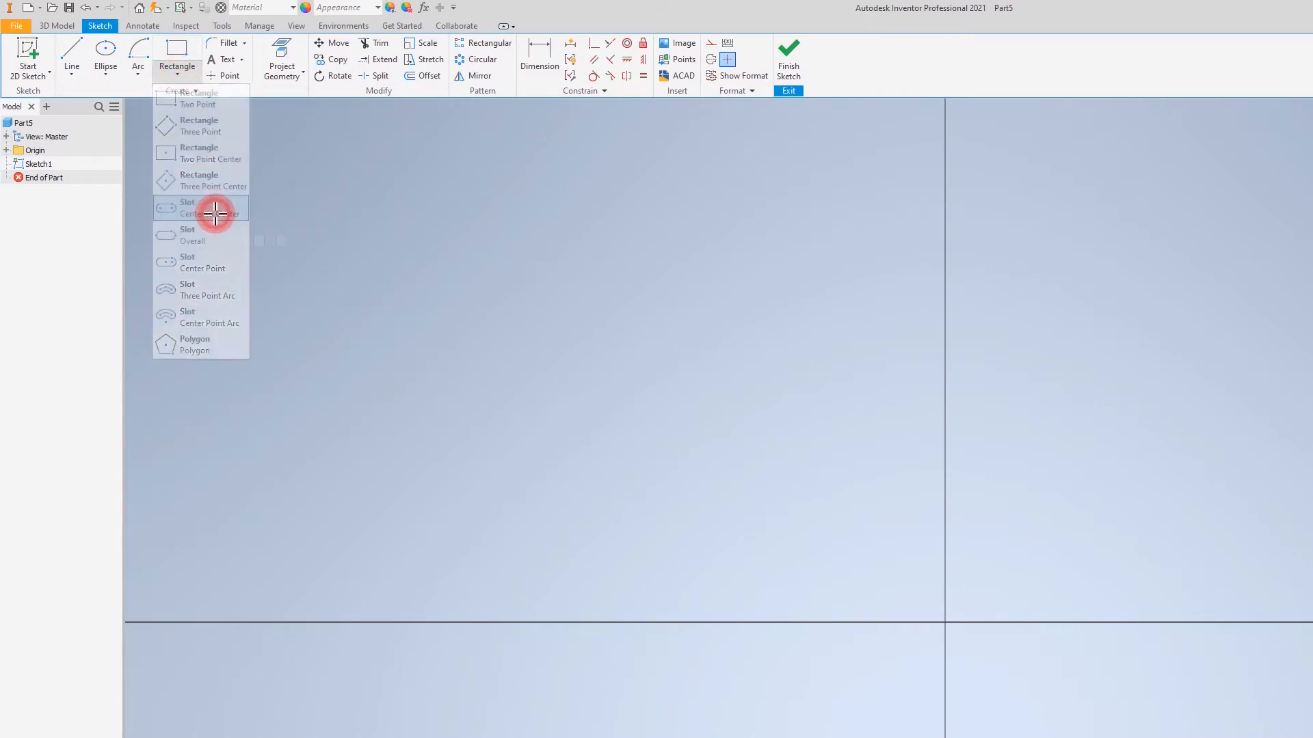
pyautogui.click(294, 303)
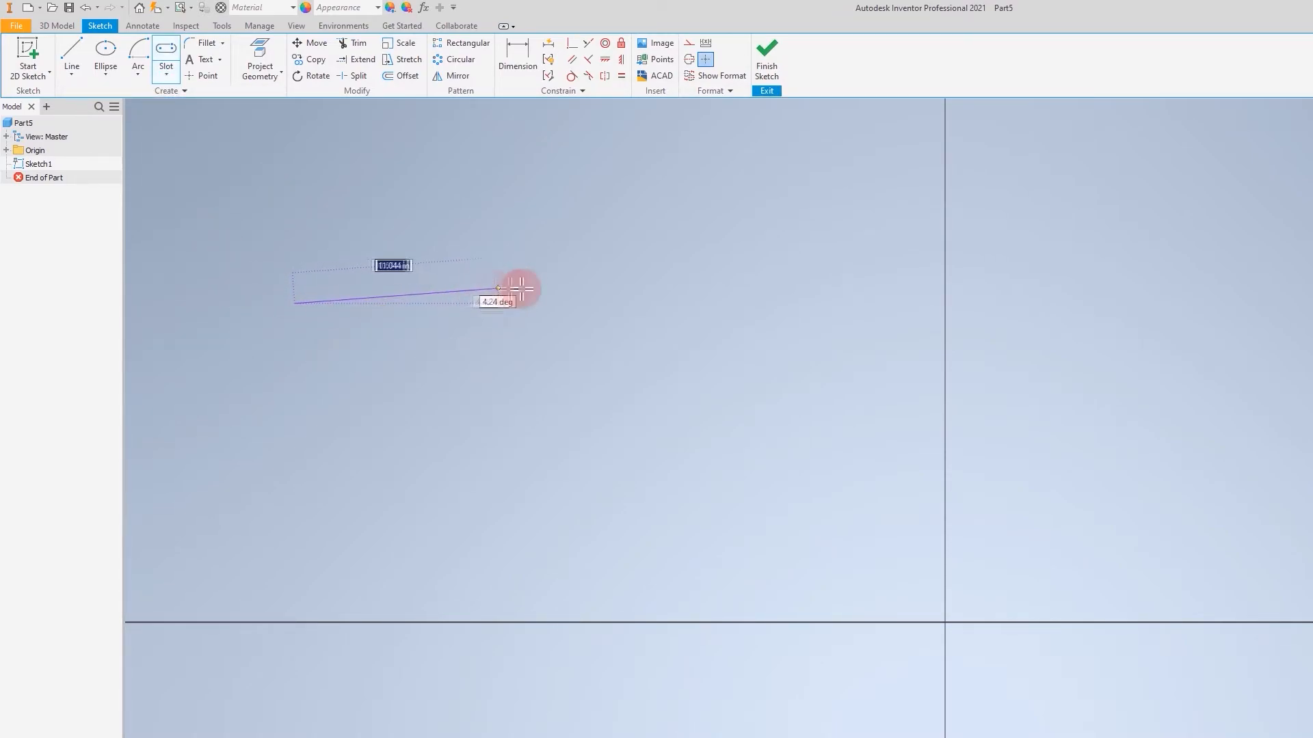
pyautogui.click(576, 302)
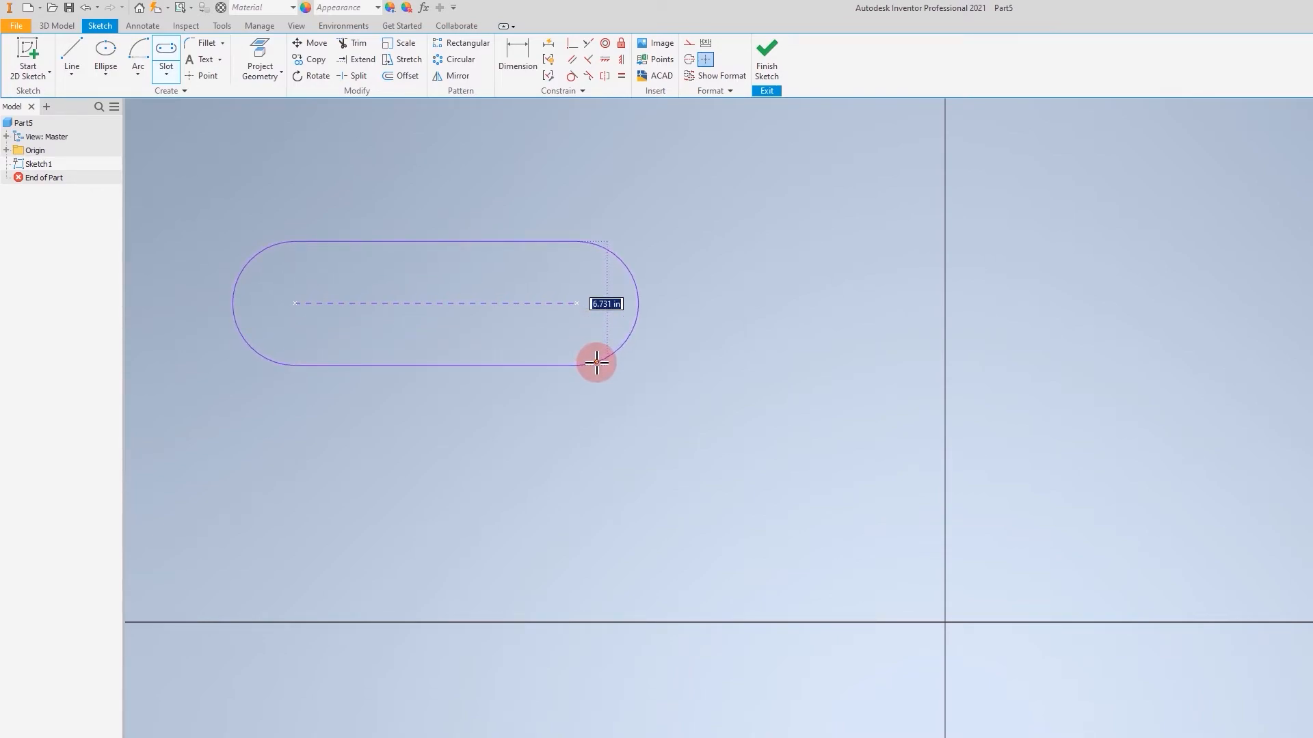
pyautogui.click(596, 363)
pyautogui.press('Escape')
pyautogui.hotkey('ctrl', 'z')
# - Draw an inscribed eight-sided polygon centered on the origin
pyautogui.click(166, 74)
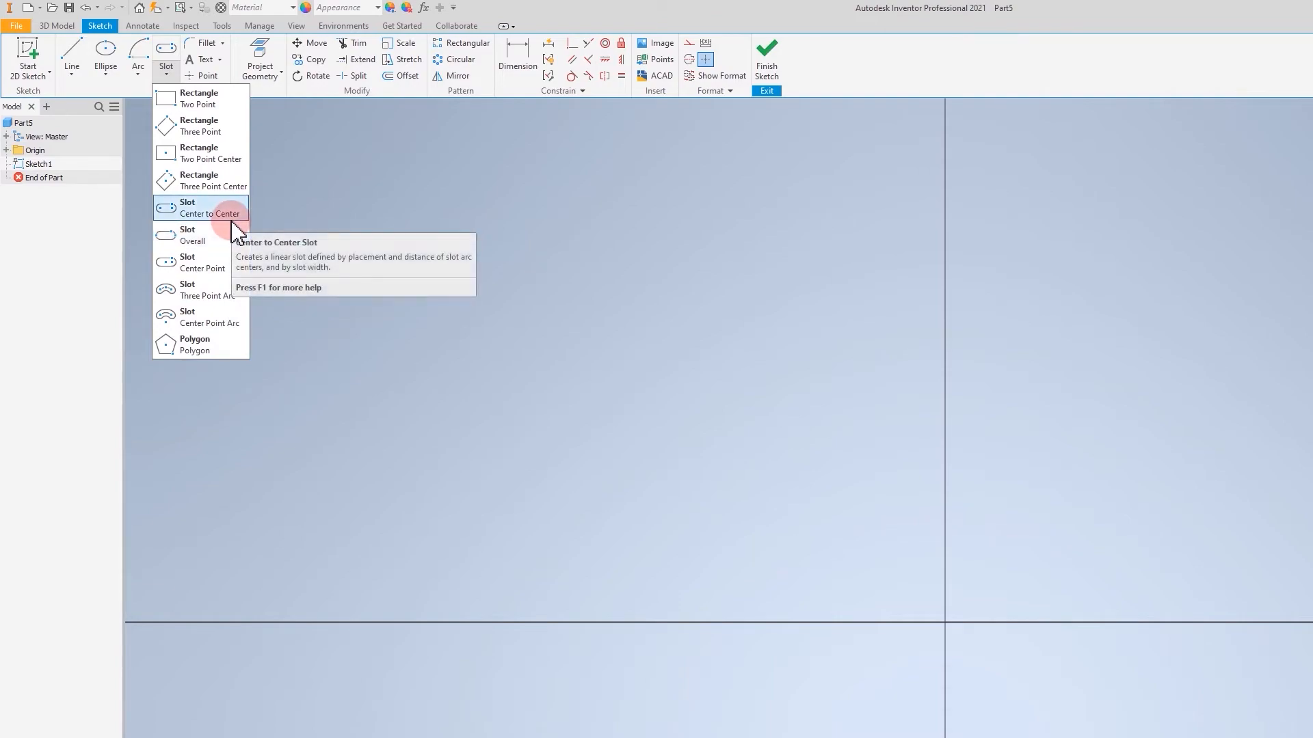
pyautogui.click(333, 164)
pyautogui.click(168, 72)
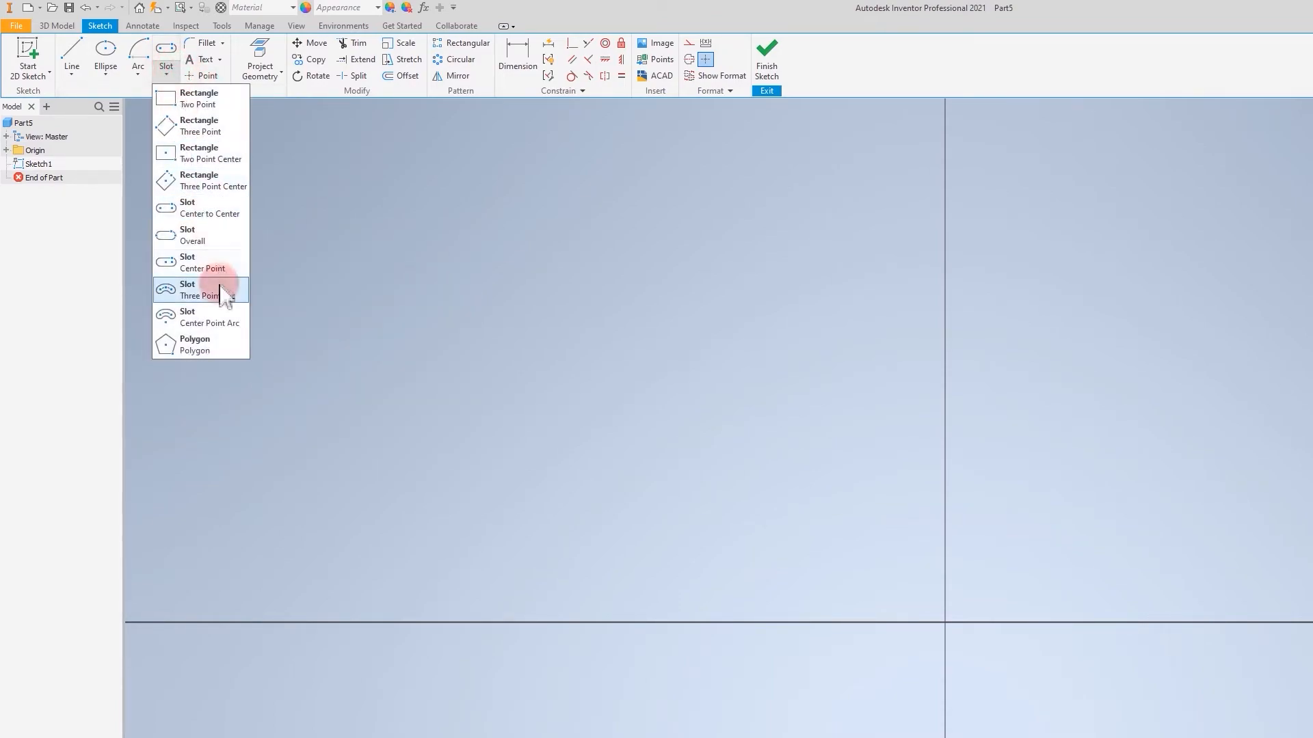
pyautogui.click(227, 345)
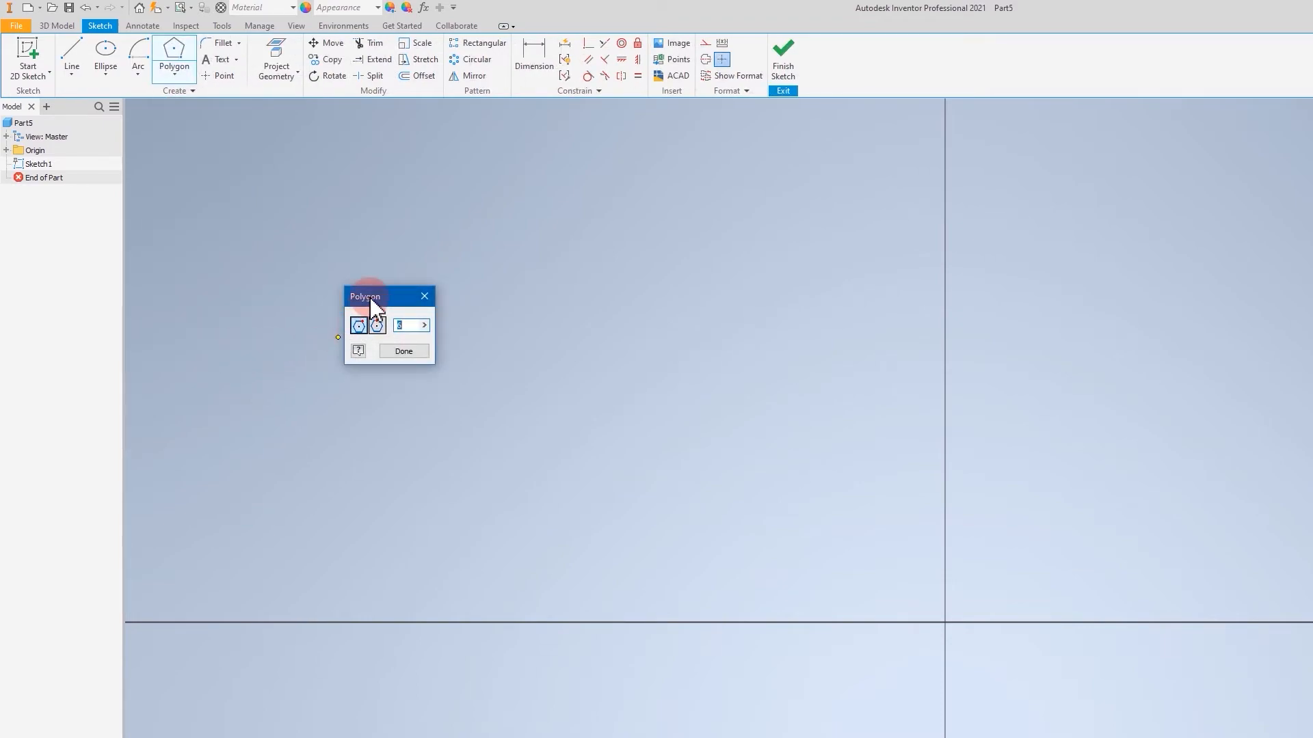
pyautogui.moveTo(370, 299); pyautogui.dragTo(195, 175)
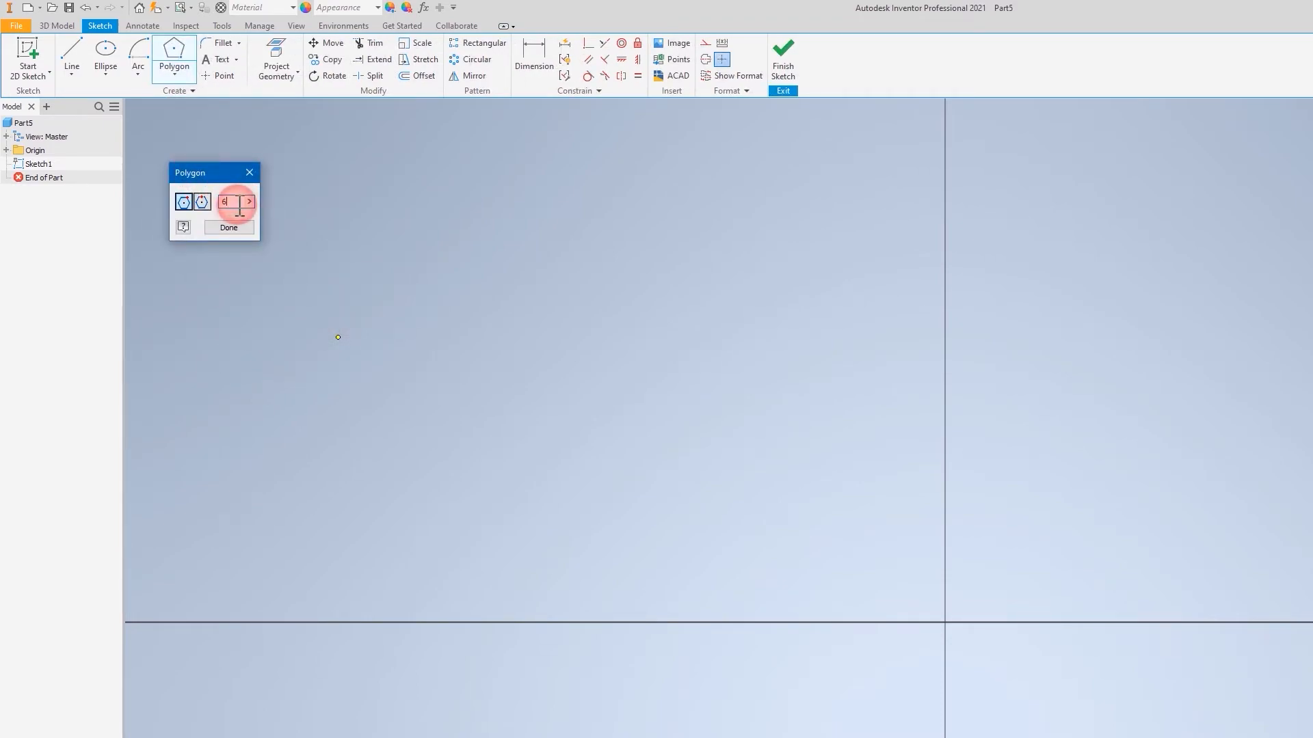
pyautogui.click(200, 204)
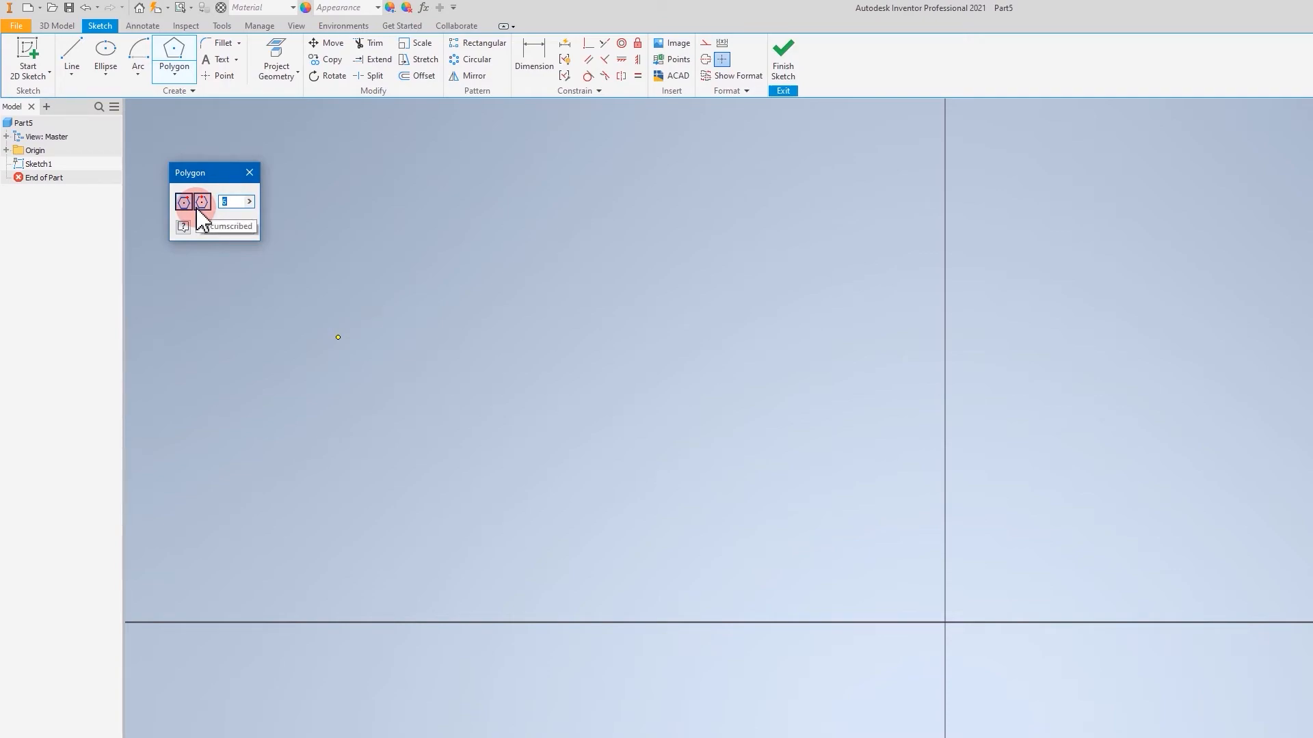
pyautogui.click(945, 622)
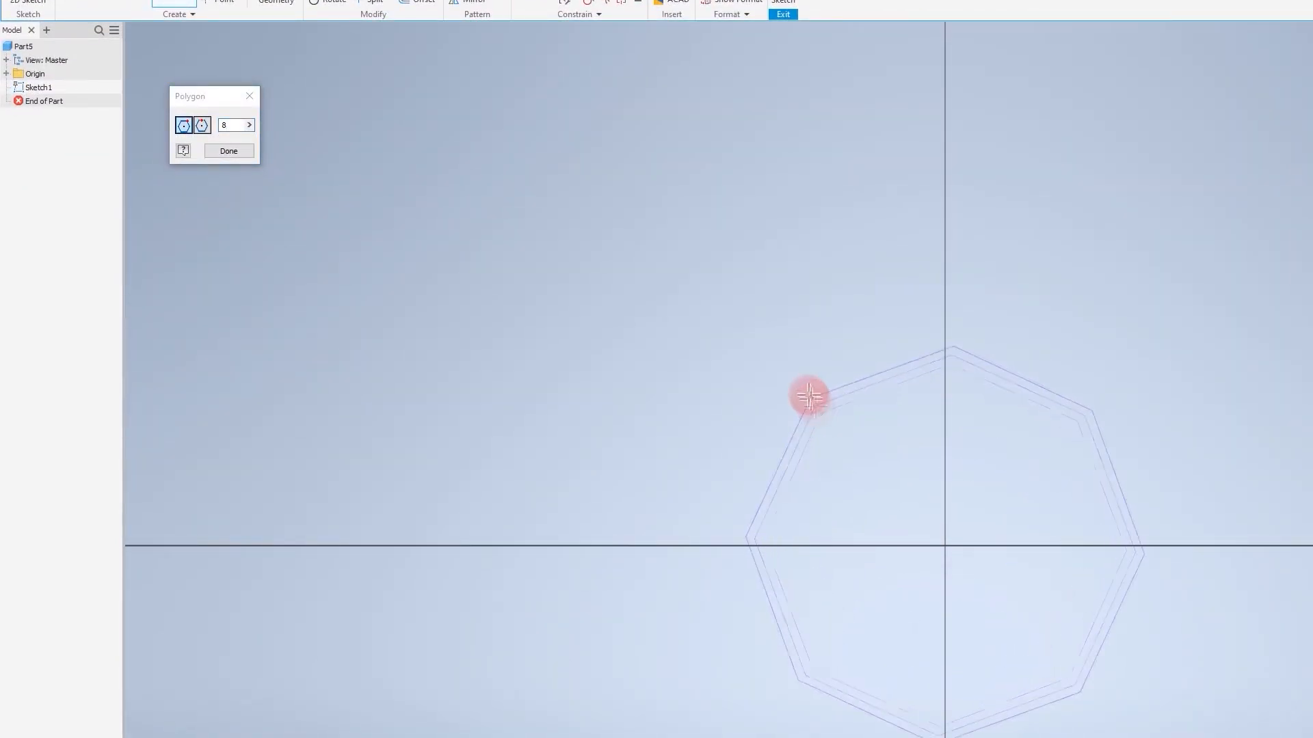
pyautogui.click(818, 309)
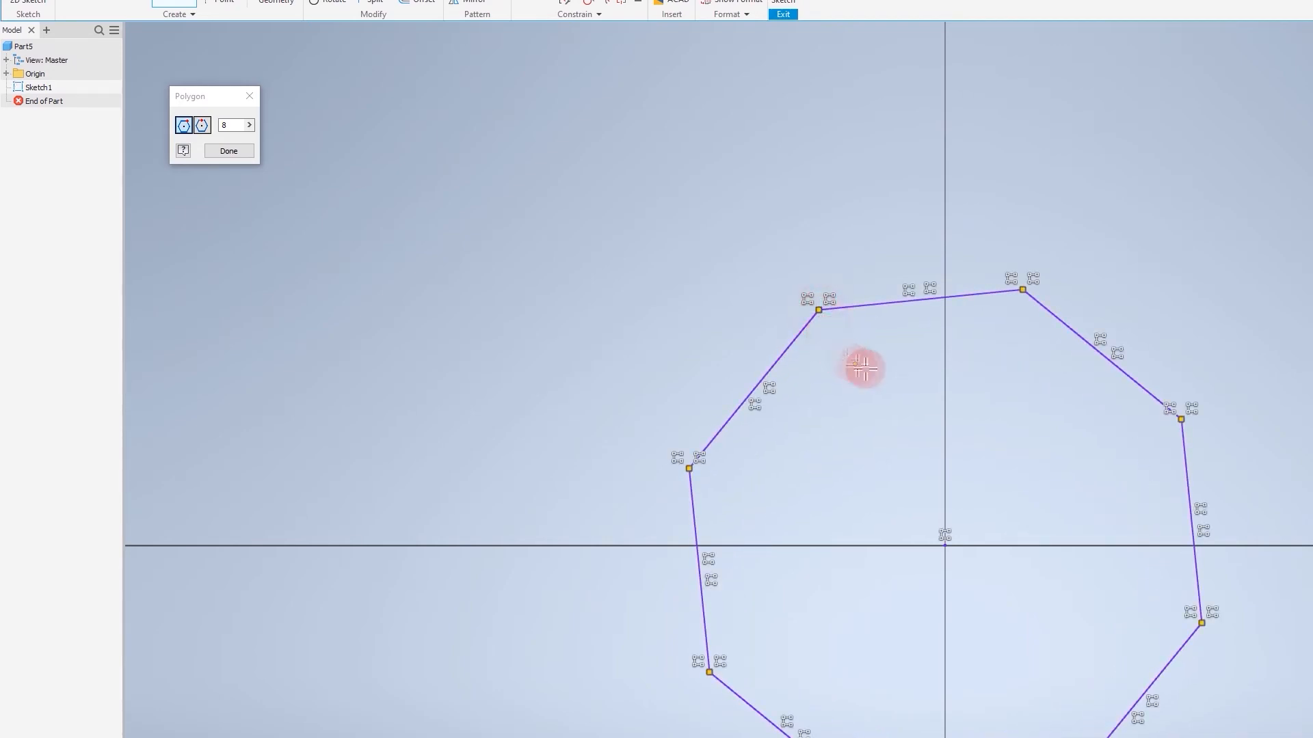
pyautogui.press('Escape')
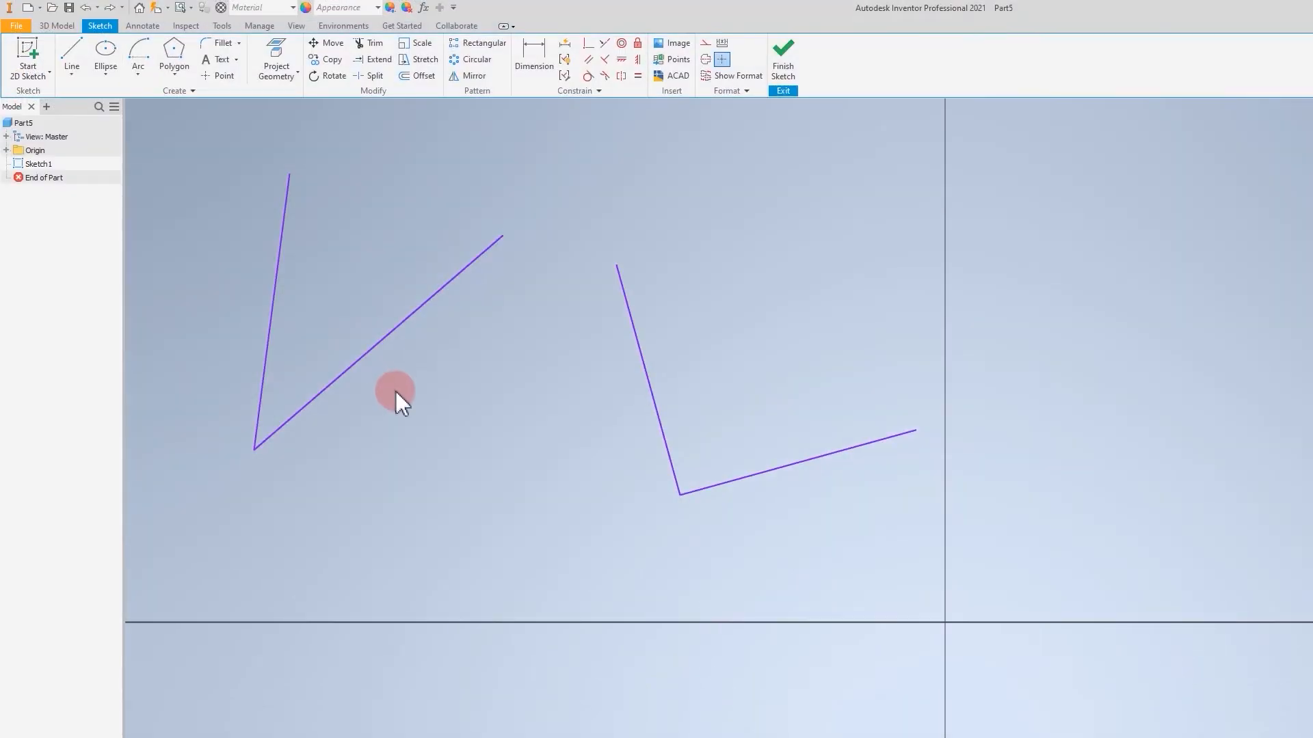
# - Fillet the corner between the two lines of the left V shape with a 4 in radius
pyautogui.click(306, 216)
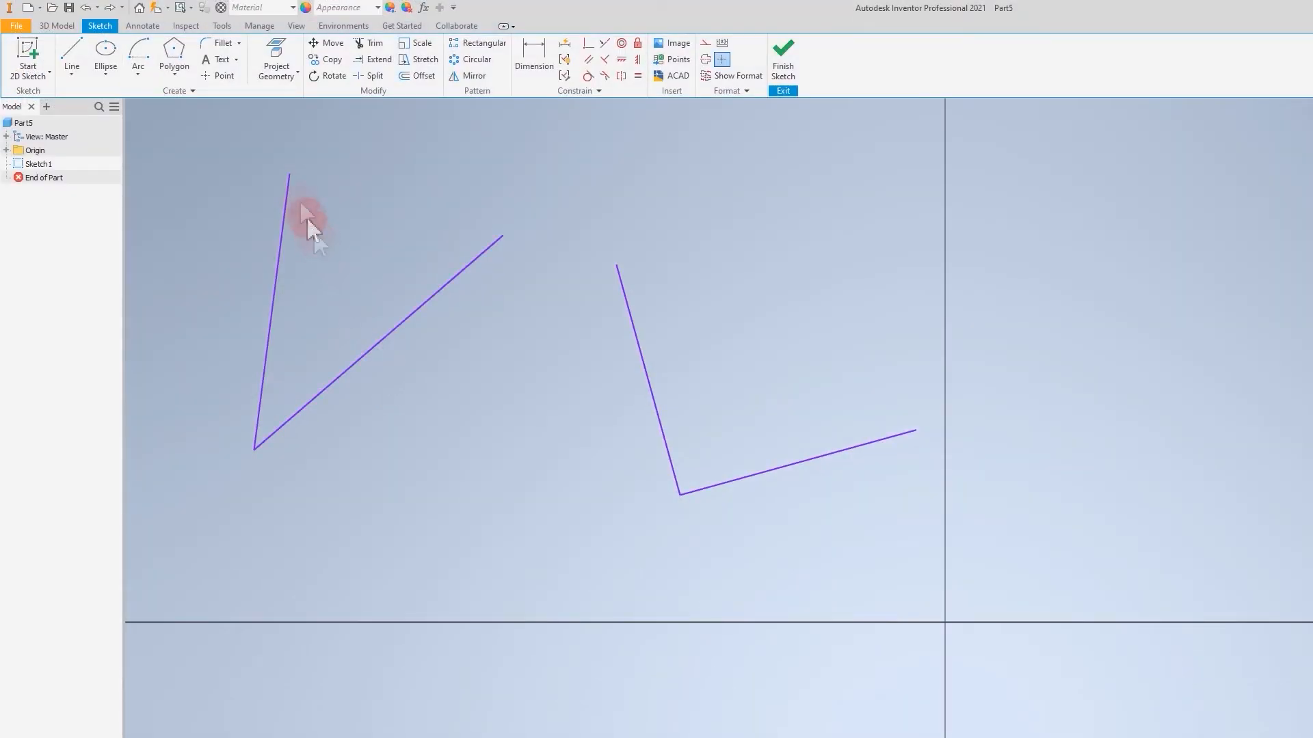
pyautogui.click(223, 46)
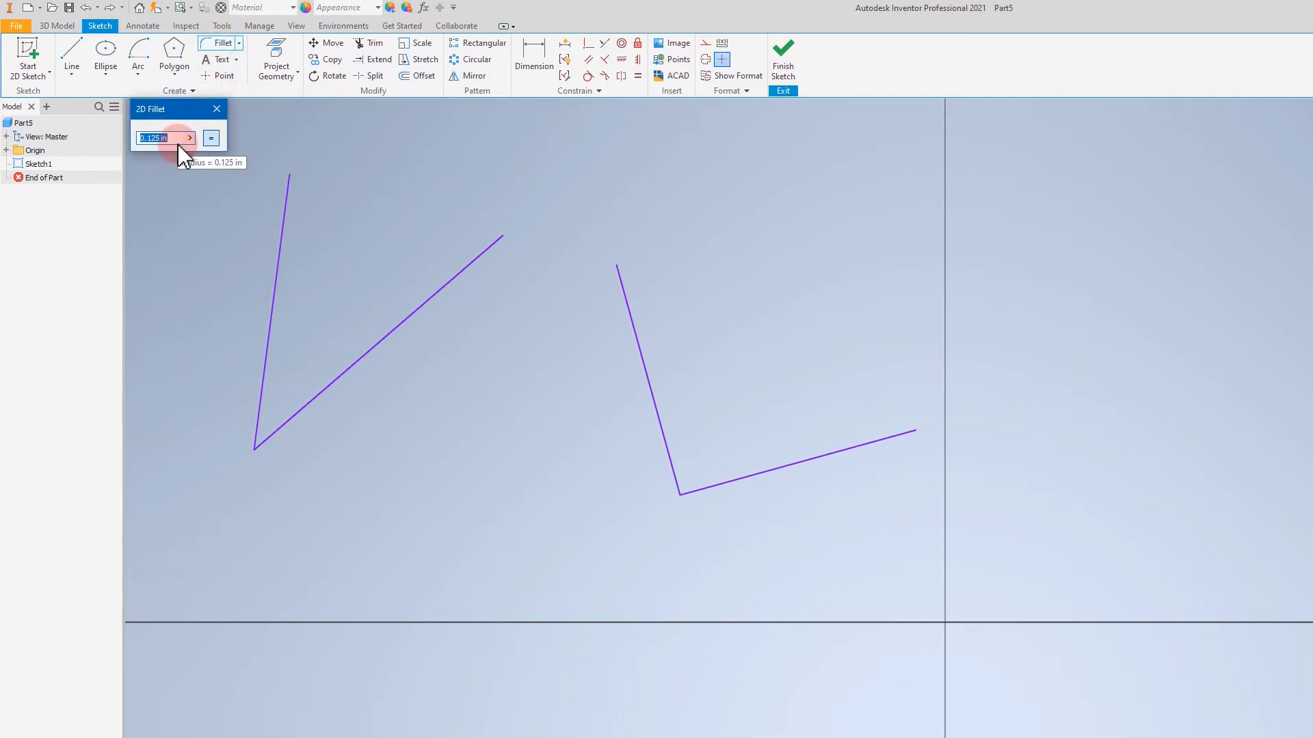
pyautogui.write('4')
pyautogui.click(277, 260)
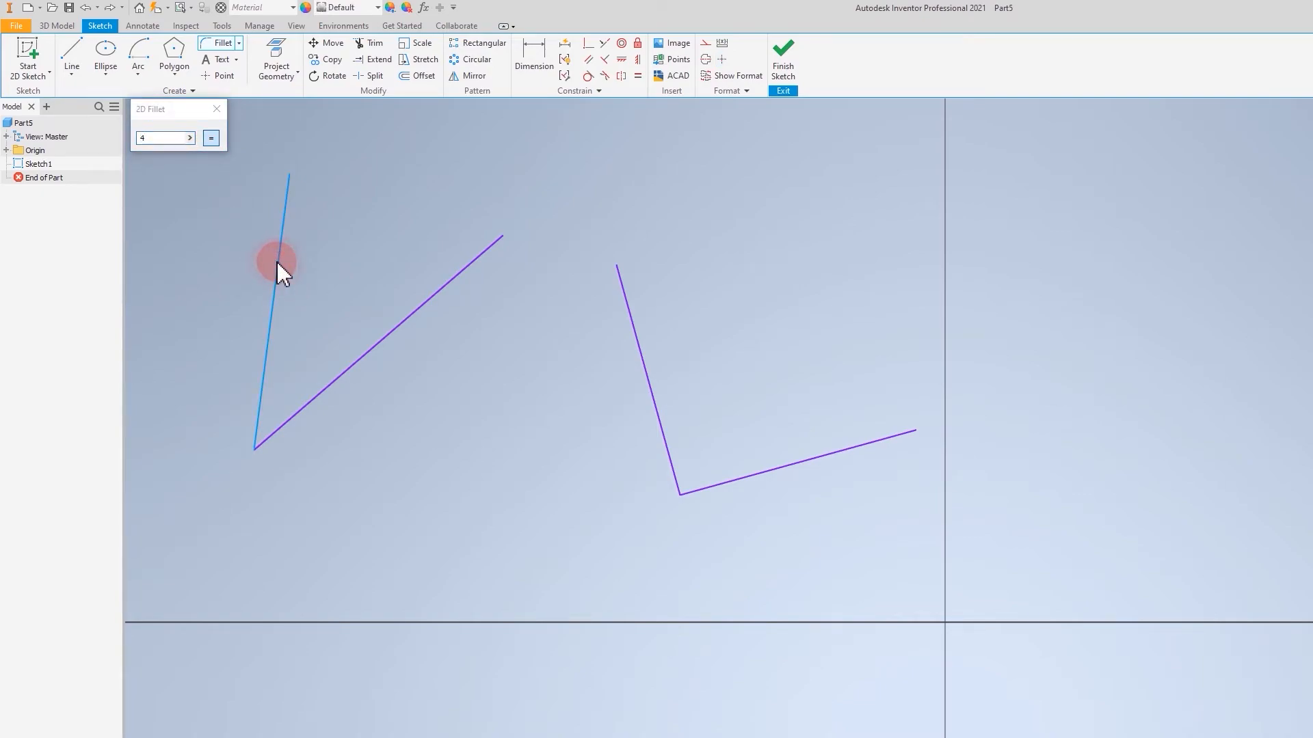
pyautogui.click(418, 309)
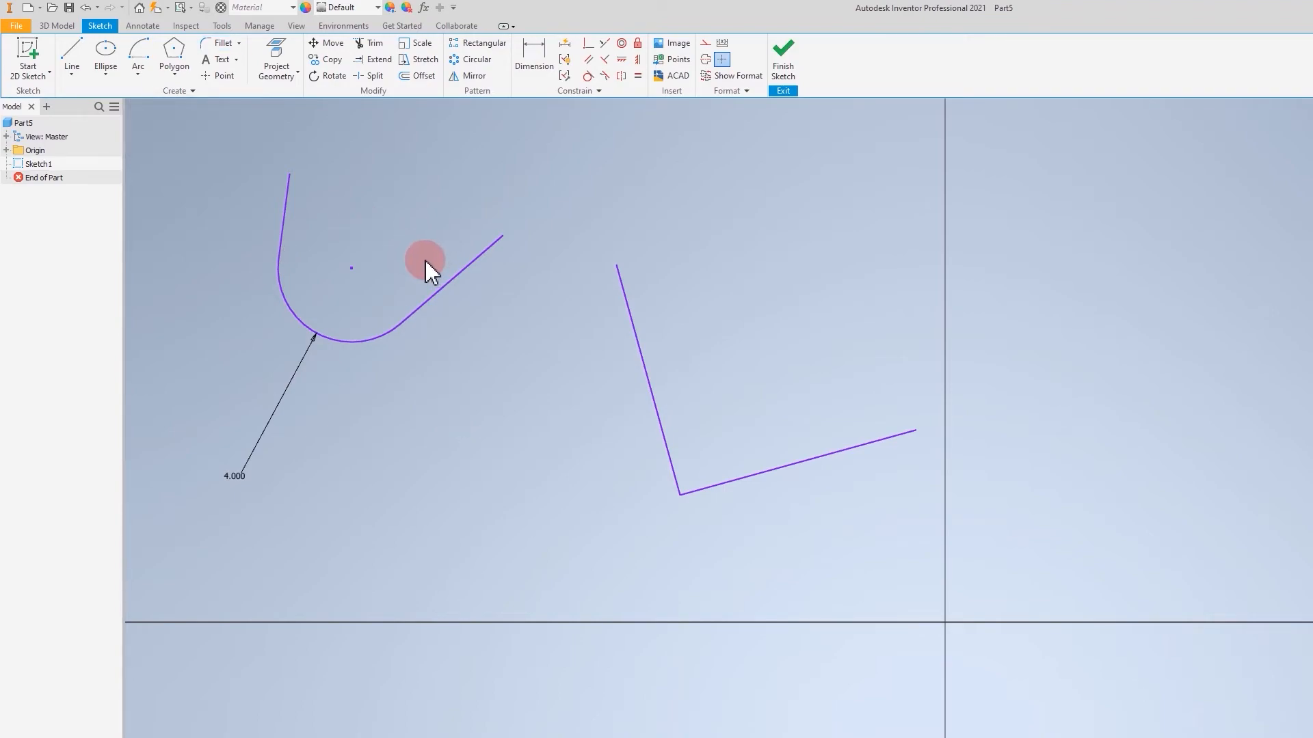
# - Chamfer the corner between the two lines of the right L shape with an equal distance of 3 in
pyautogui.click(239, 43)
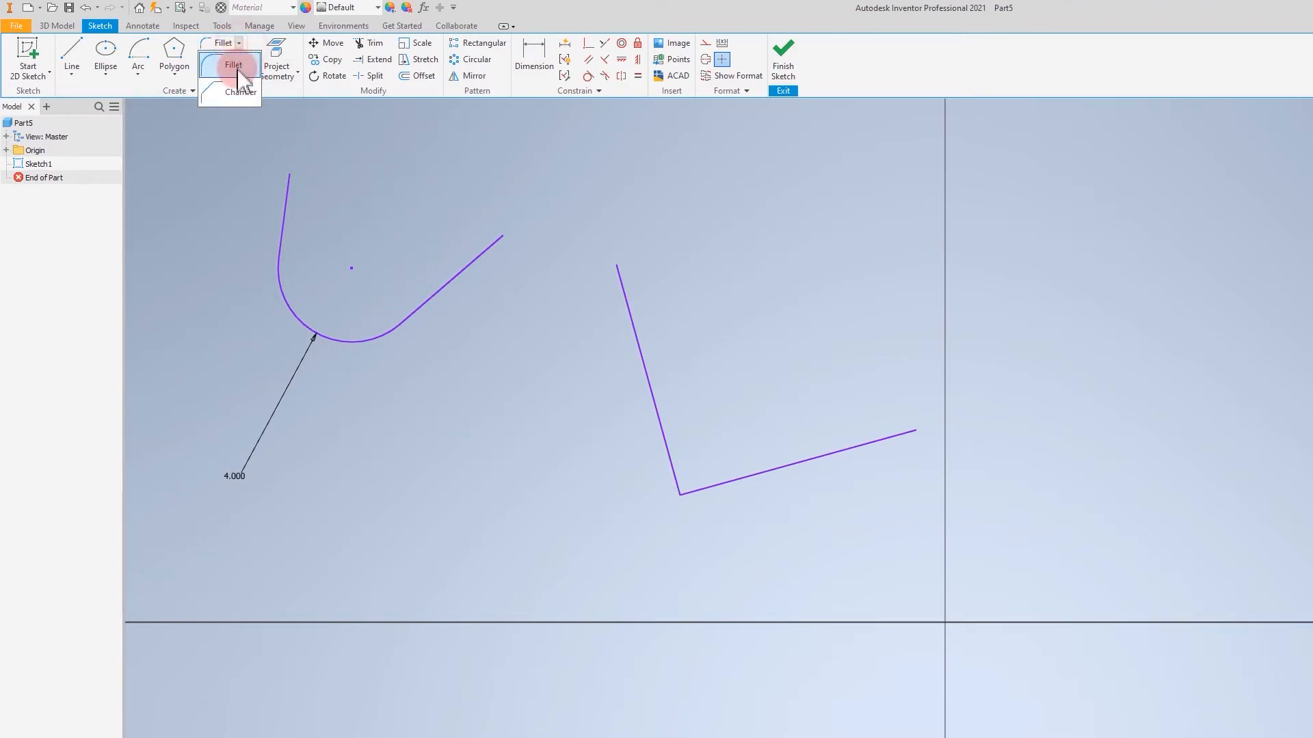
pyautogui.click(234, 93)
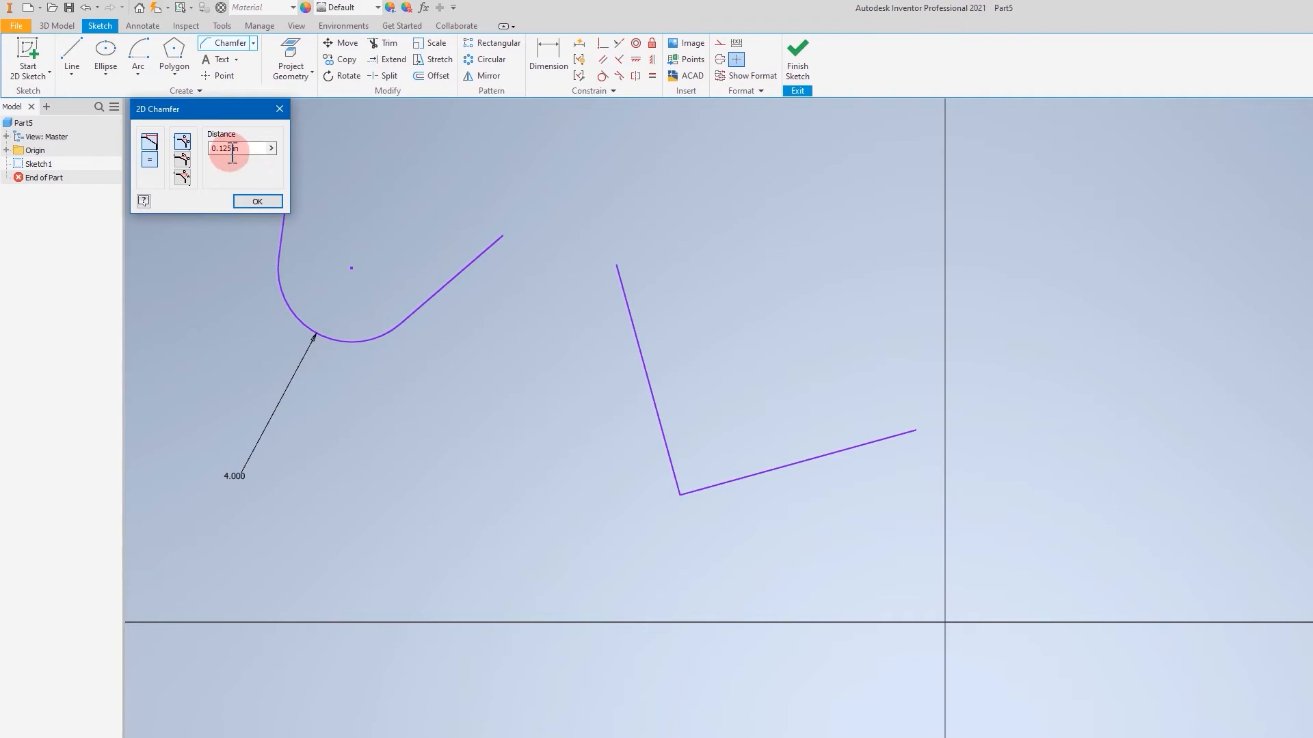
pyautogui.moveTo(232, 150); pyautogui.dragTo(204, 153)
pyautogui.click(650, 391)
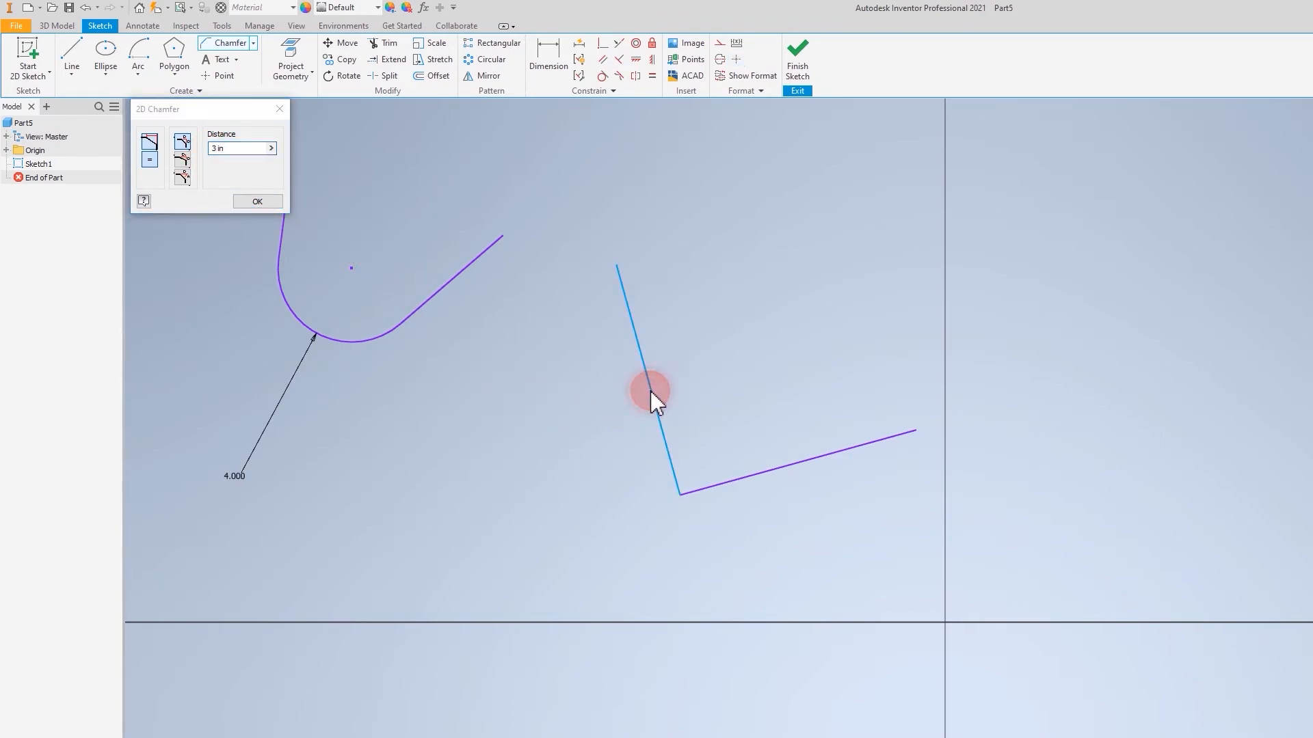
pyautogui.click(781, 469)
pyautogui.click(658, 433)
pyautogui.click(731, 478)
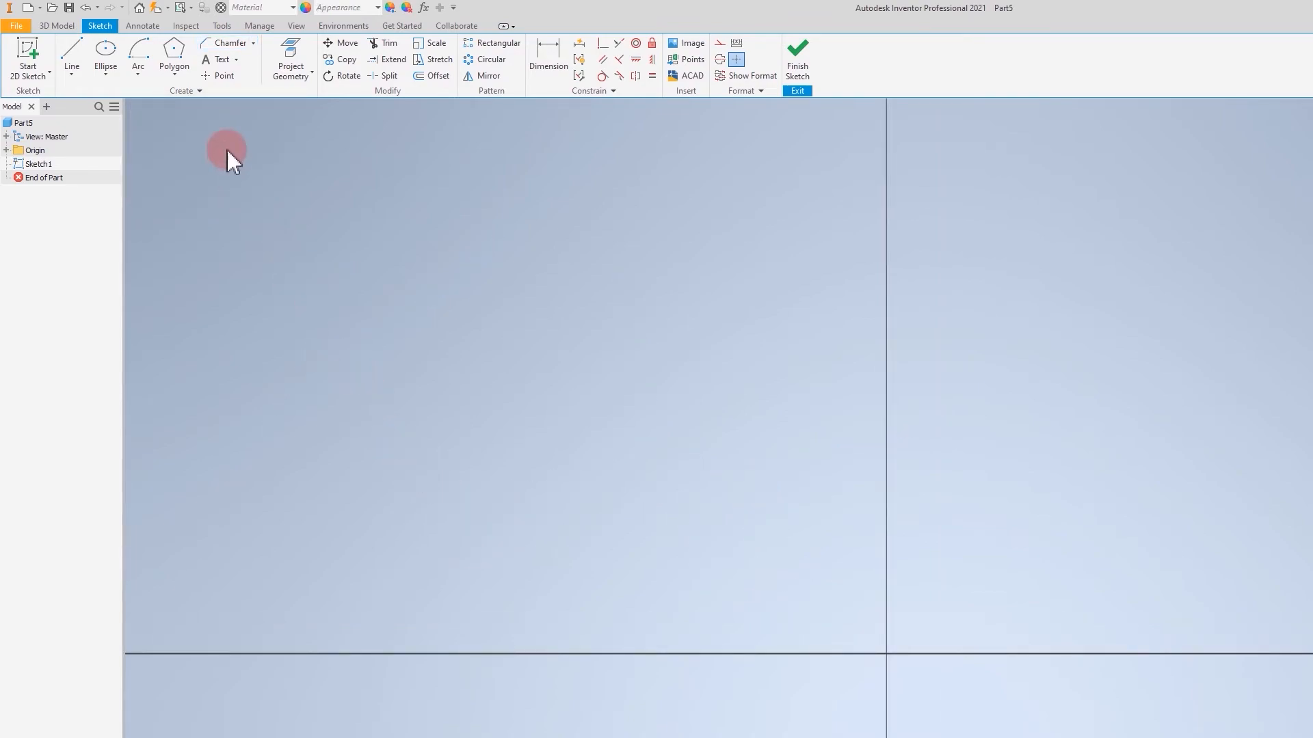
# - Place the sketch text "pro3d" with a height of 5 in above and left of the origin
pyautogui.click(220, 63)
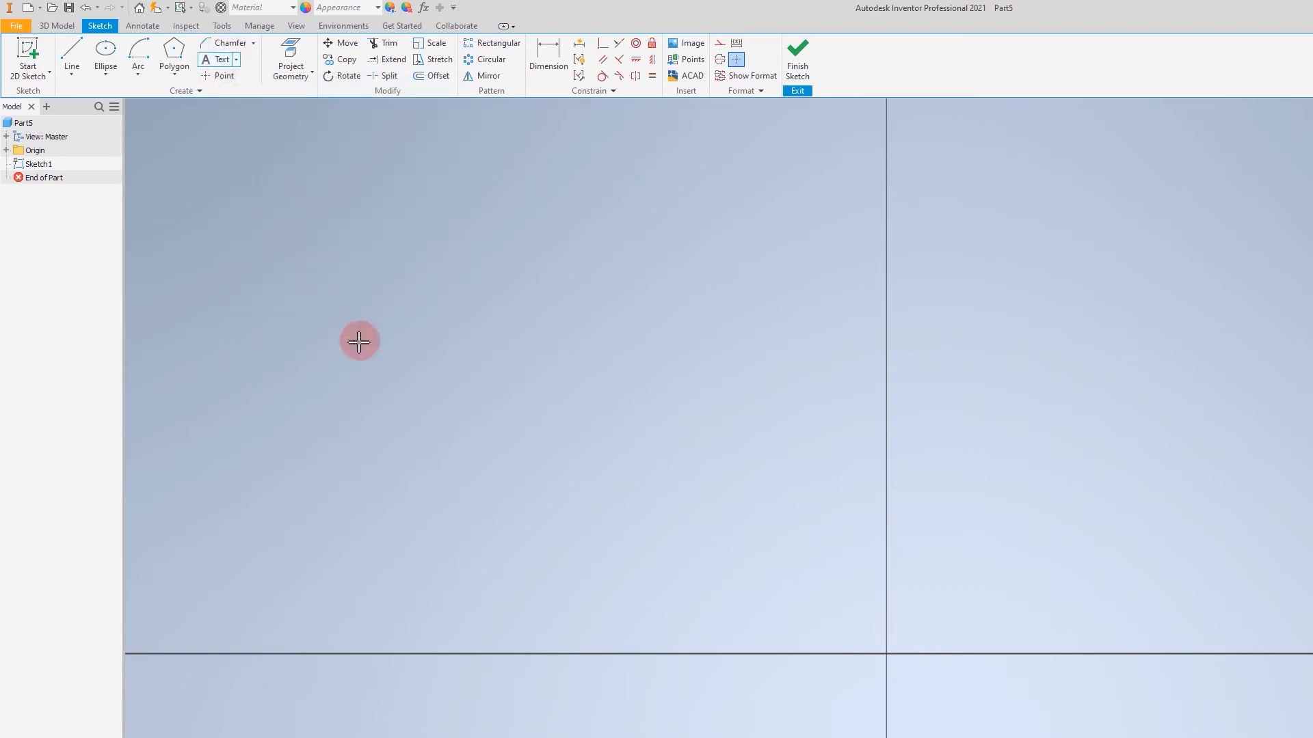
pyautogui.click(372, 360)
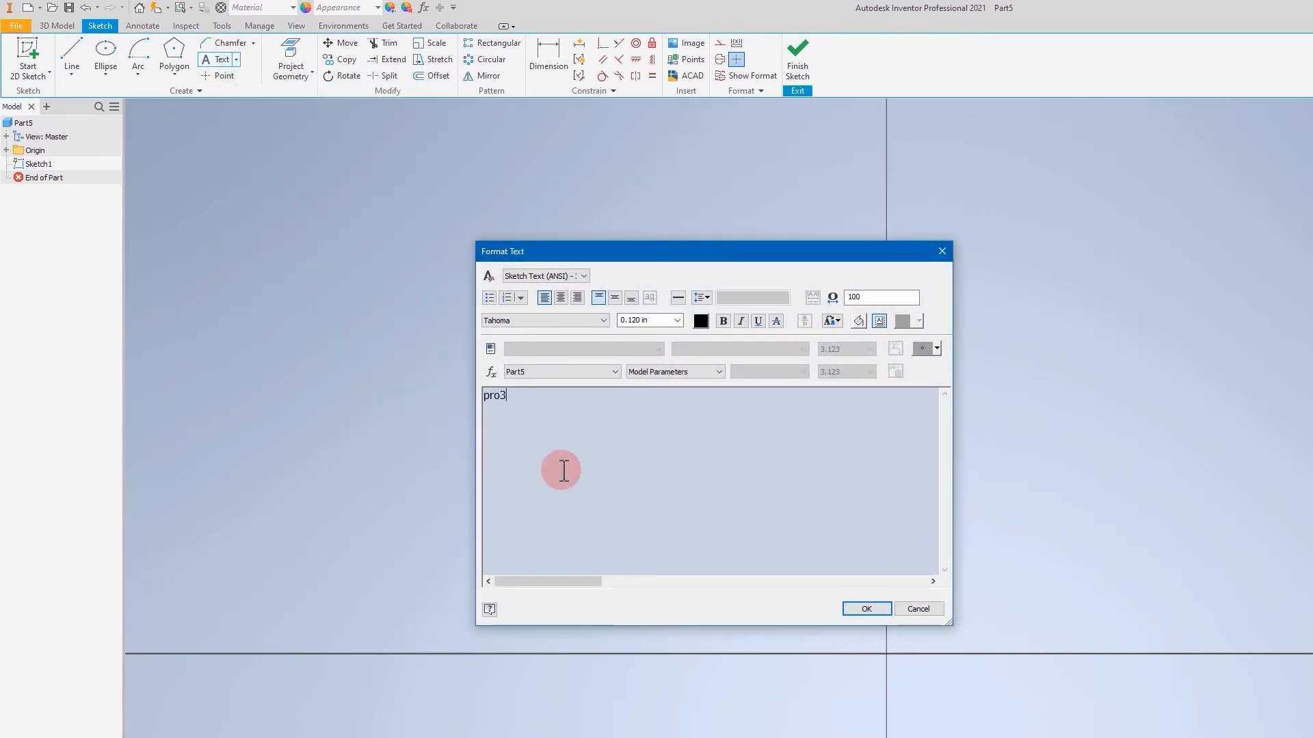
pyautogui.doubleClick(494, 396)
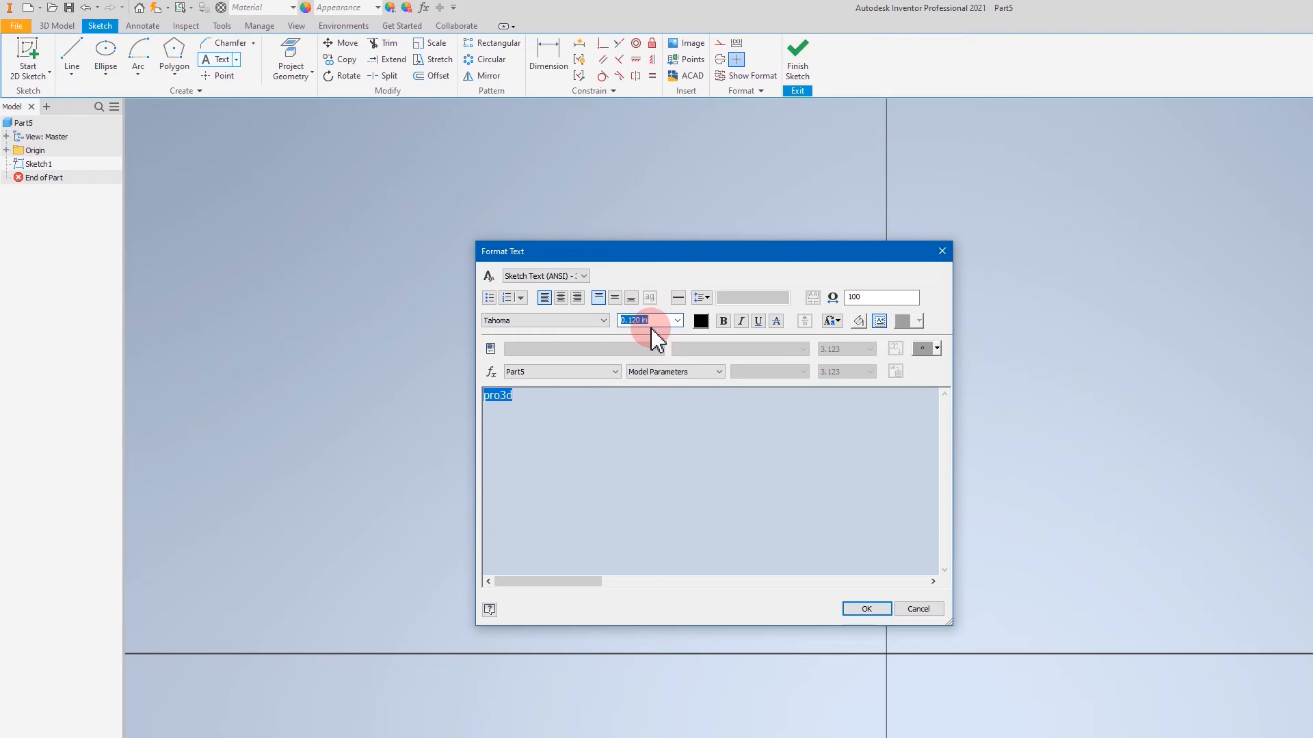
pyautogui.write('5')
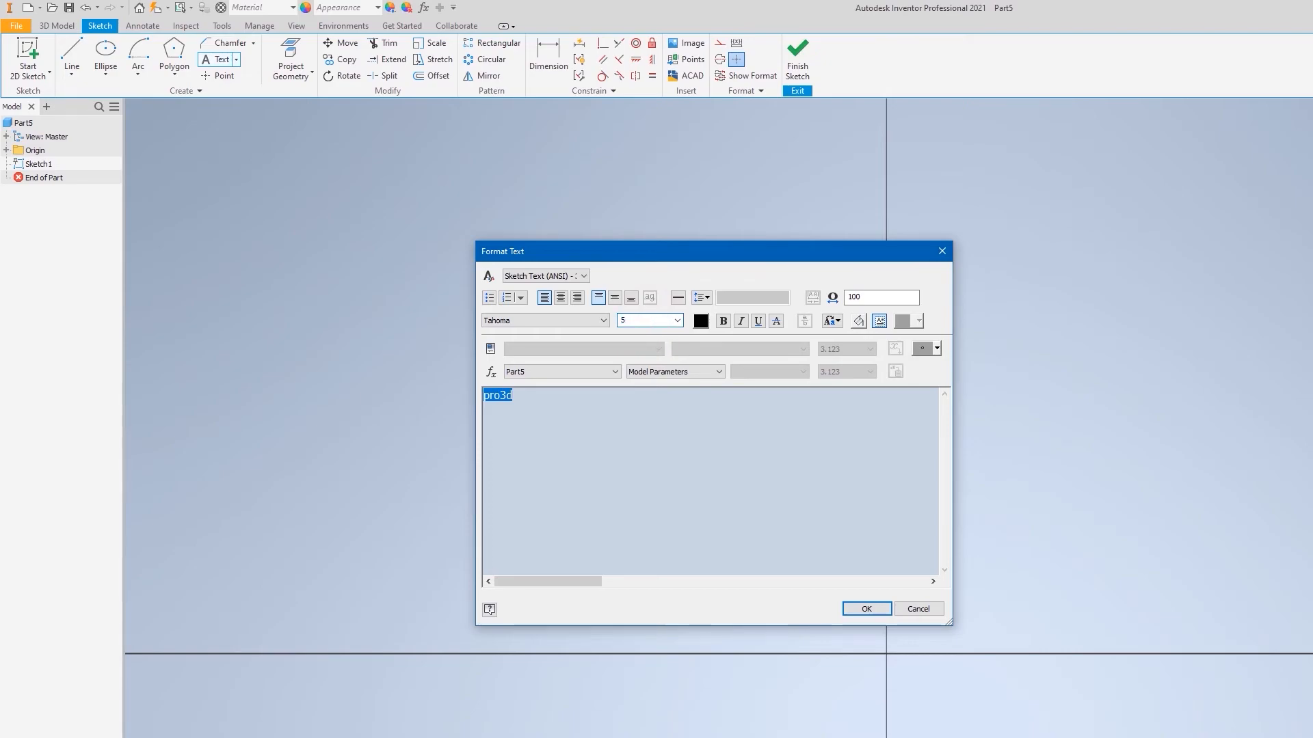
pyautogui.click(865, 608)
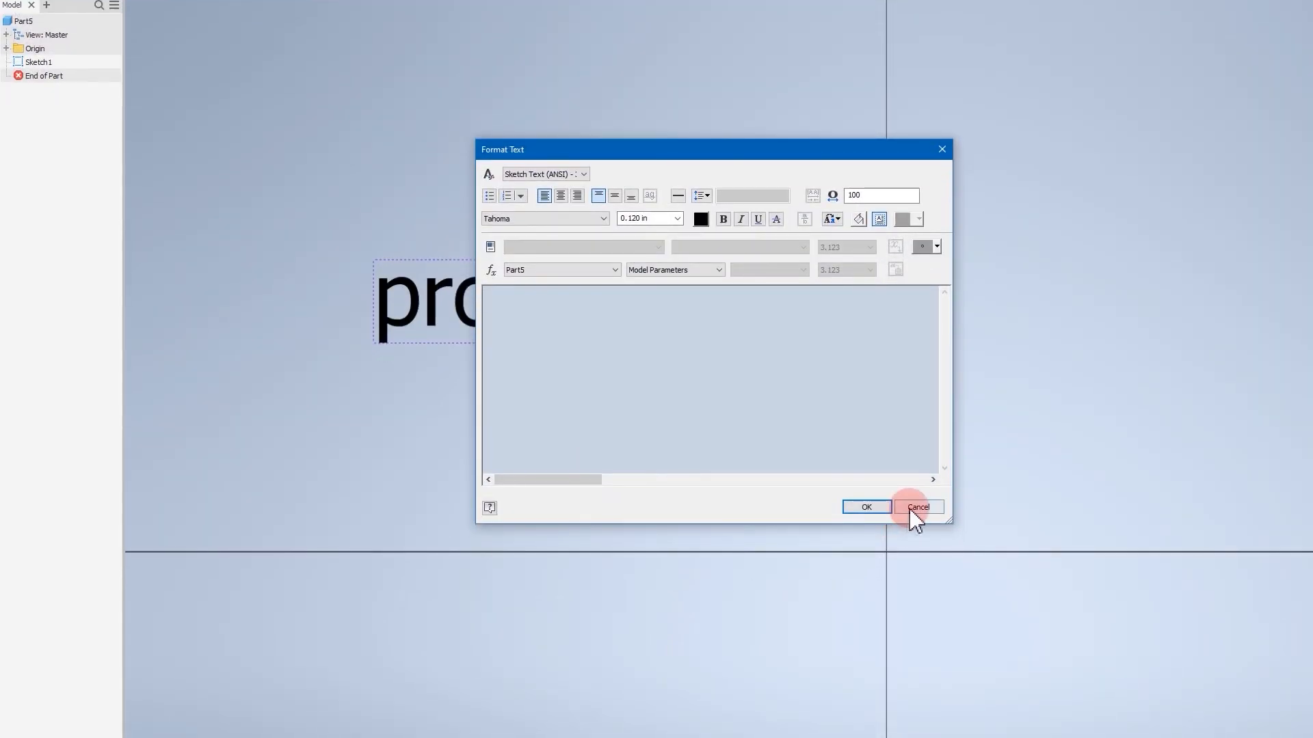
pyautogui.click(906, 510)
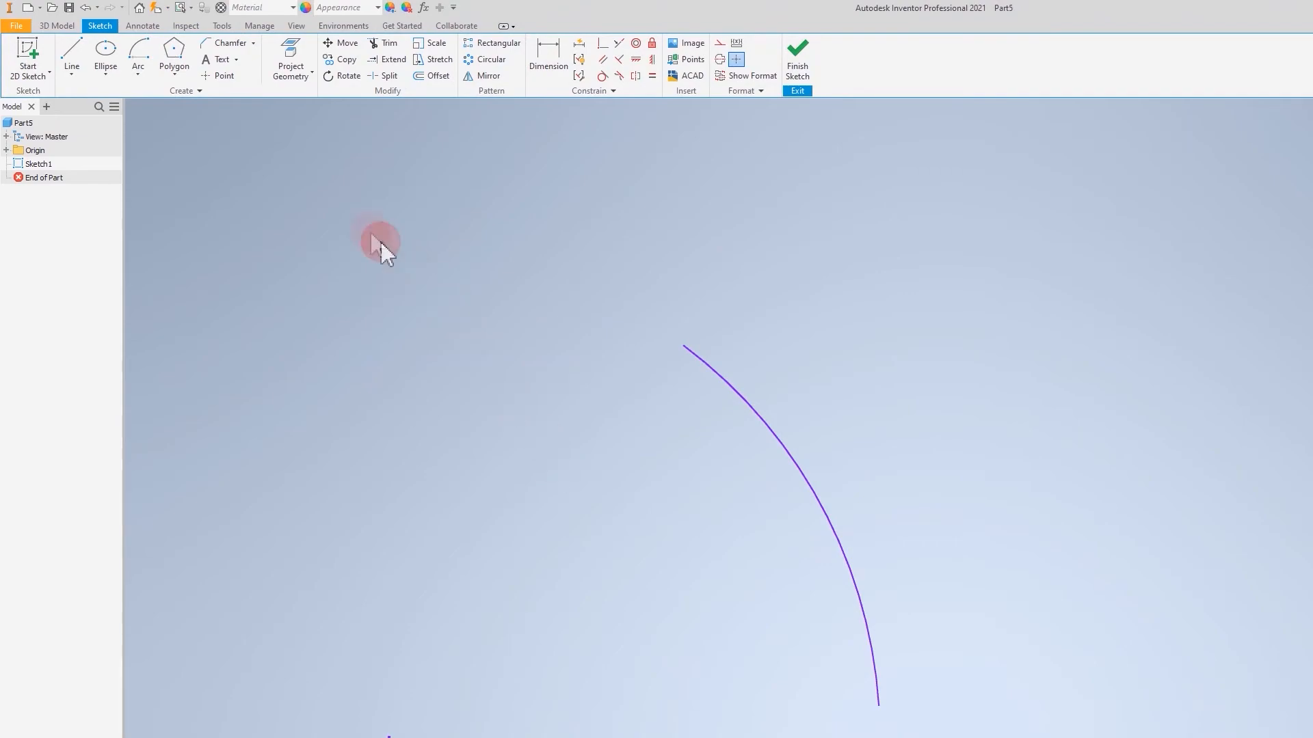
# - Create geometry text on the arc and enter "pro3d" as its content
pyautogui.click(237, 62)
pyautogui.click(246, 110)
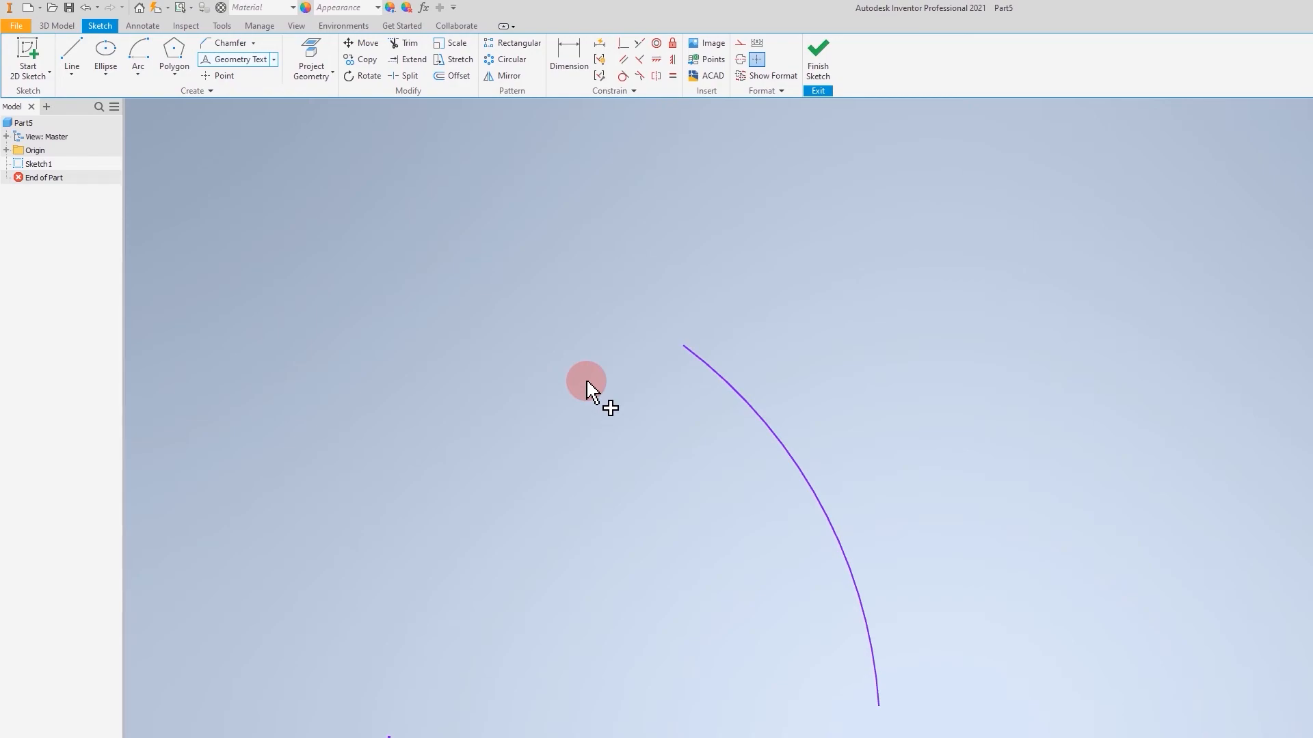
pyautogui.click(701, 368)
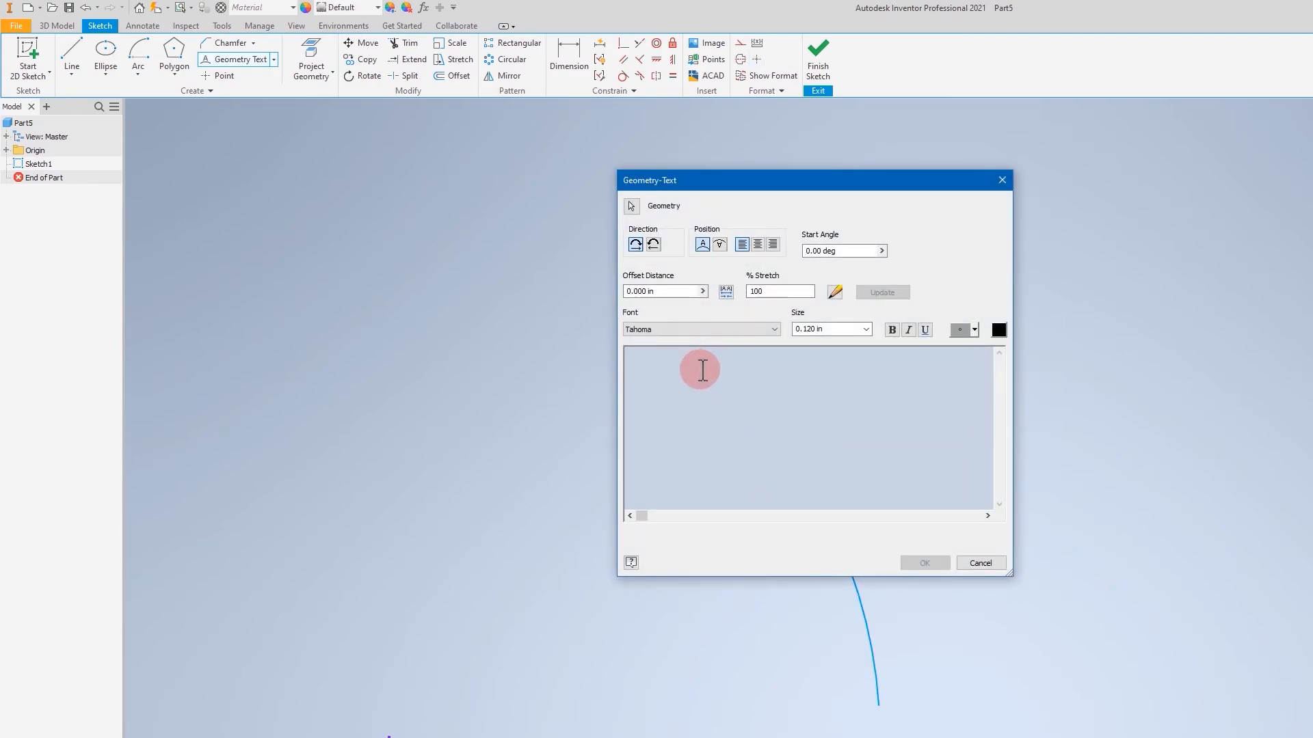
pyautogui.write('pro3d')
# - Set the size of the whole "pro3d" geometry text to 5 in and apply it to the arc
pyautogui.hotkey('ctrl', 'a')
pyautogui.click(867, 333)
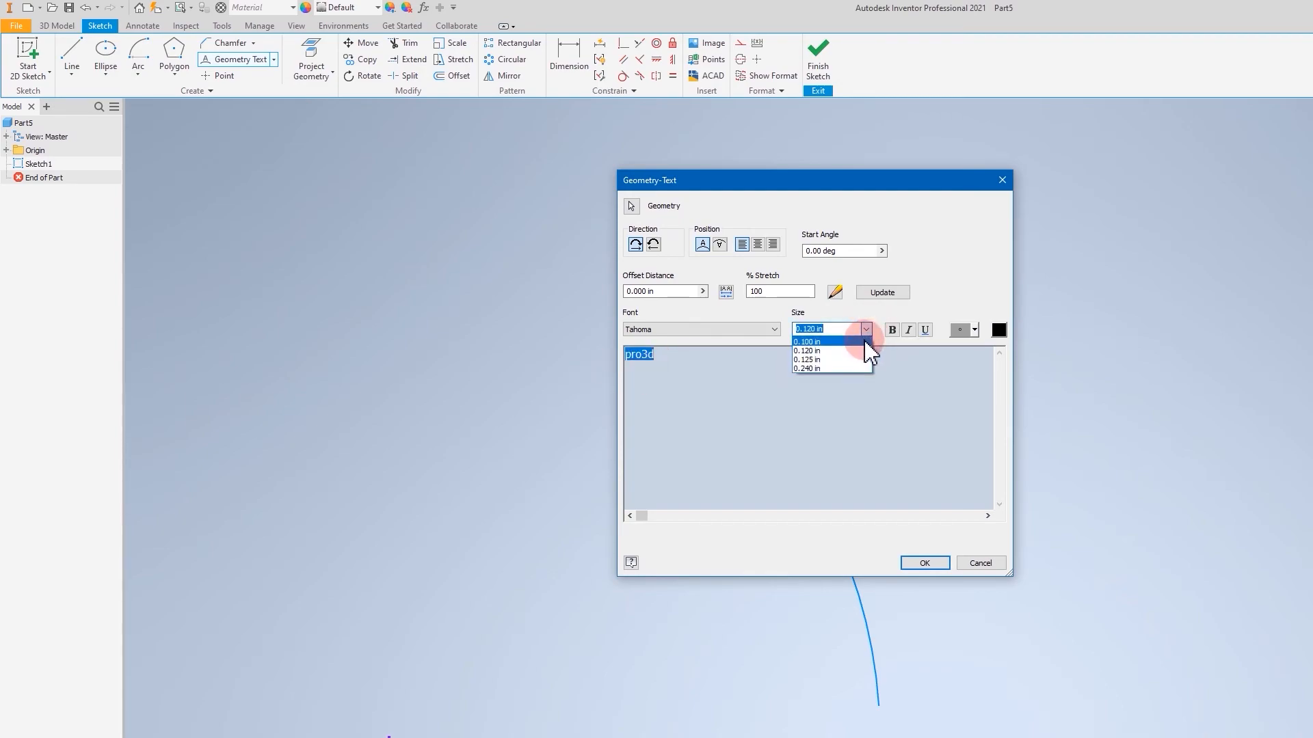
pyautogui.click(834, 329)
pyautogui.click(829, 393)
pyautogui.click(832, 330)
pyautogui.moveTo(707, 363); pyautogui.dragTo(546, 373)
pyautogui.click(820, 328)
pyautogui.write('5')
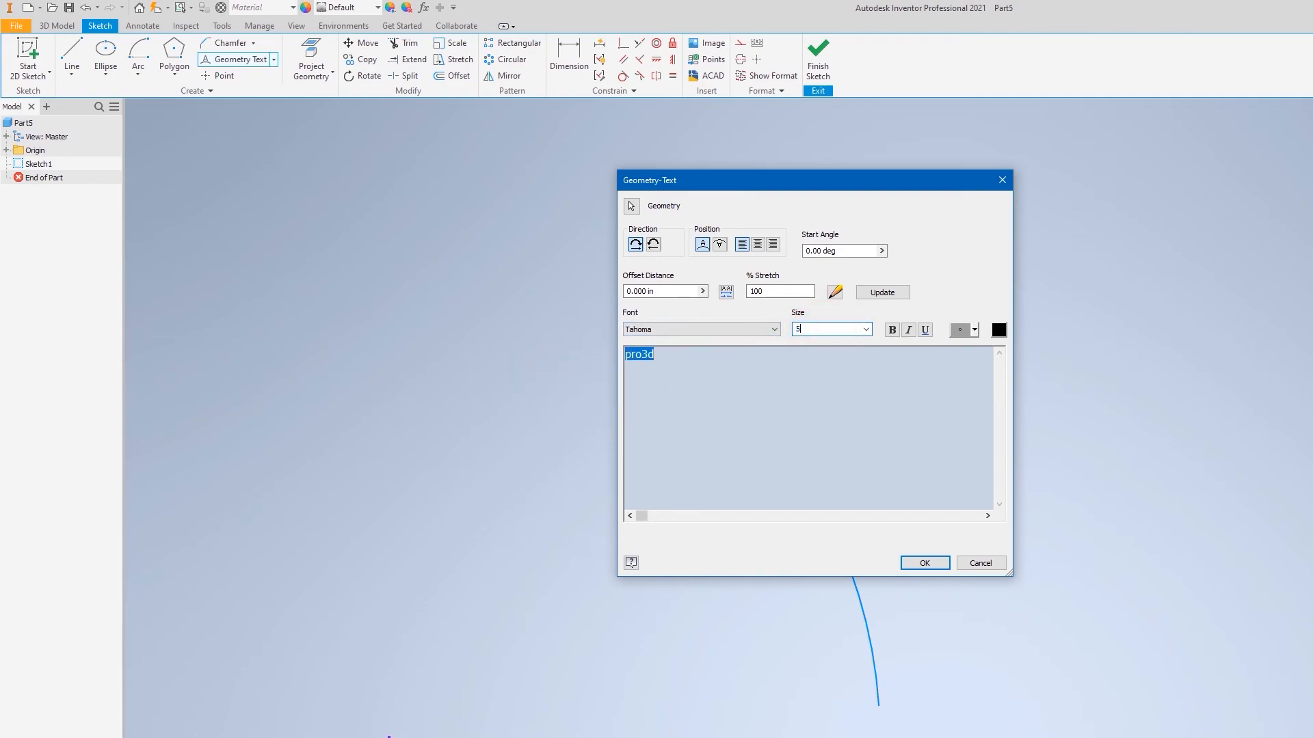
pyautogui.press('Return')
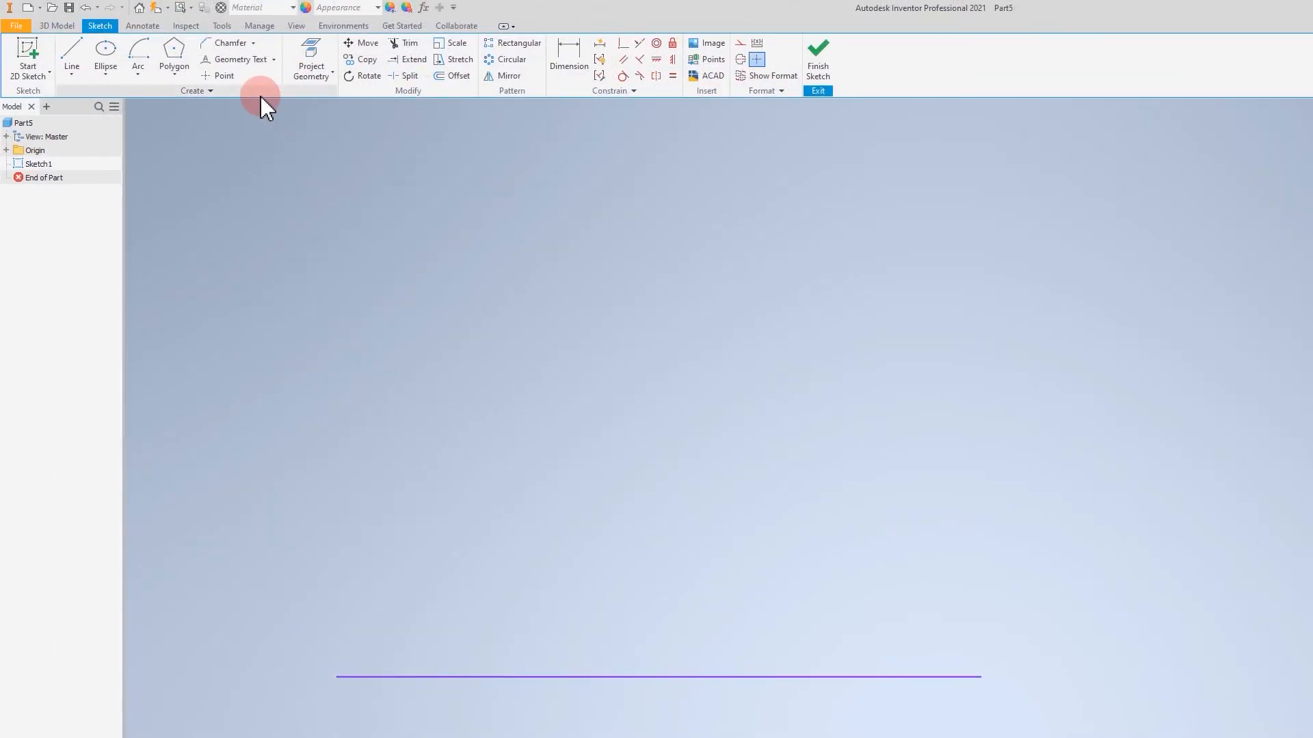
# - Place a sketch point above the horizontal line, near its right end
pyautogui.click(232, 80)
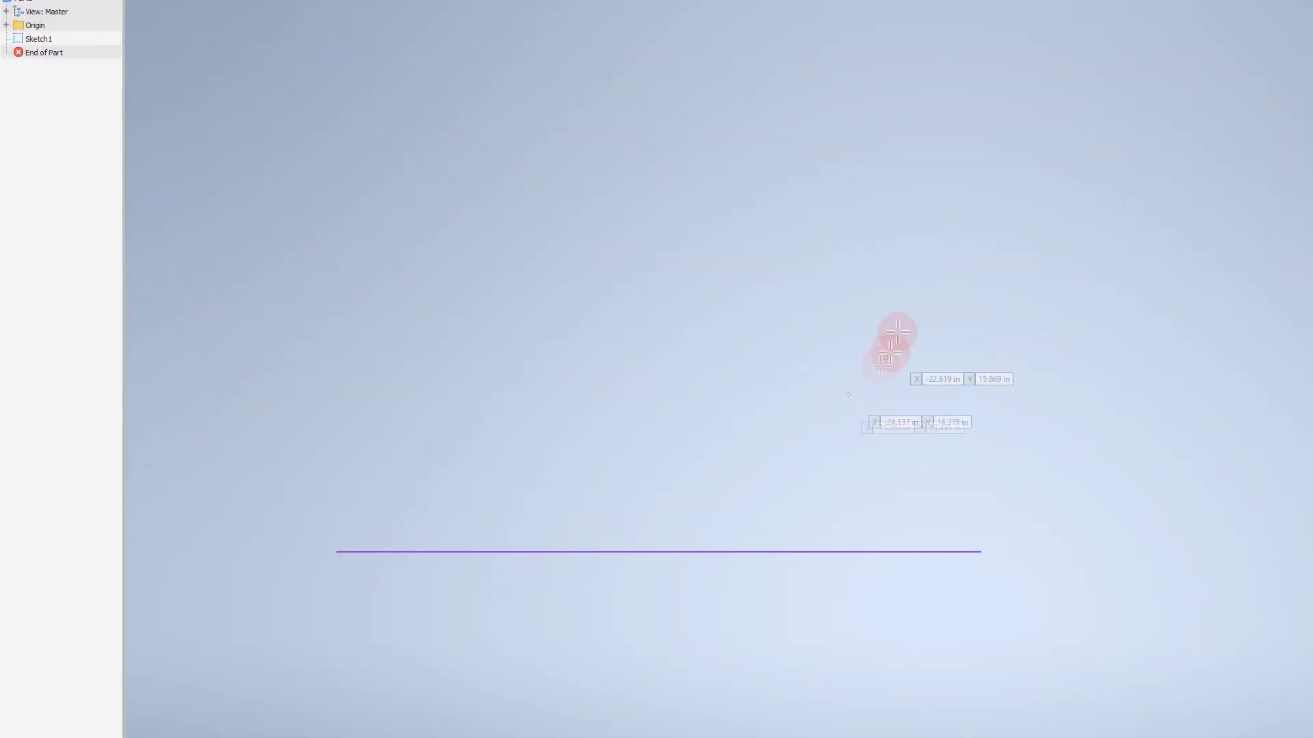
pyautogui.click(929, 175)
pyautogui.press('Escape')
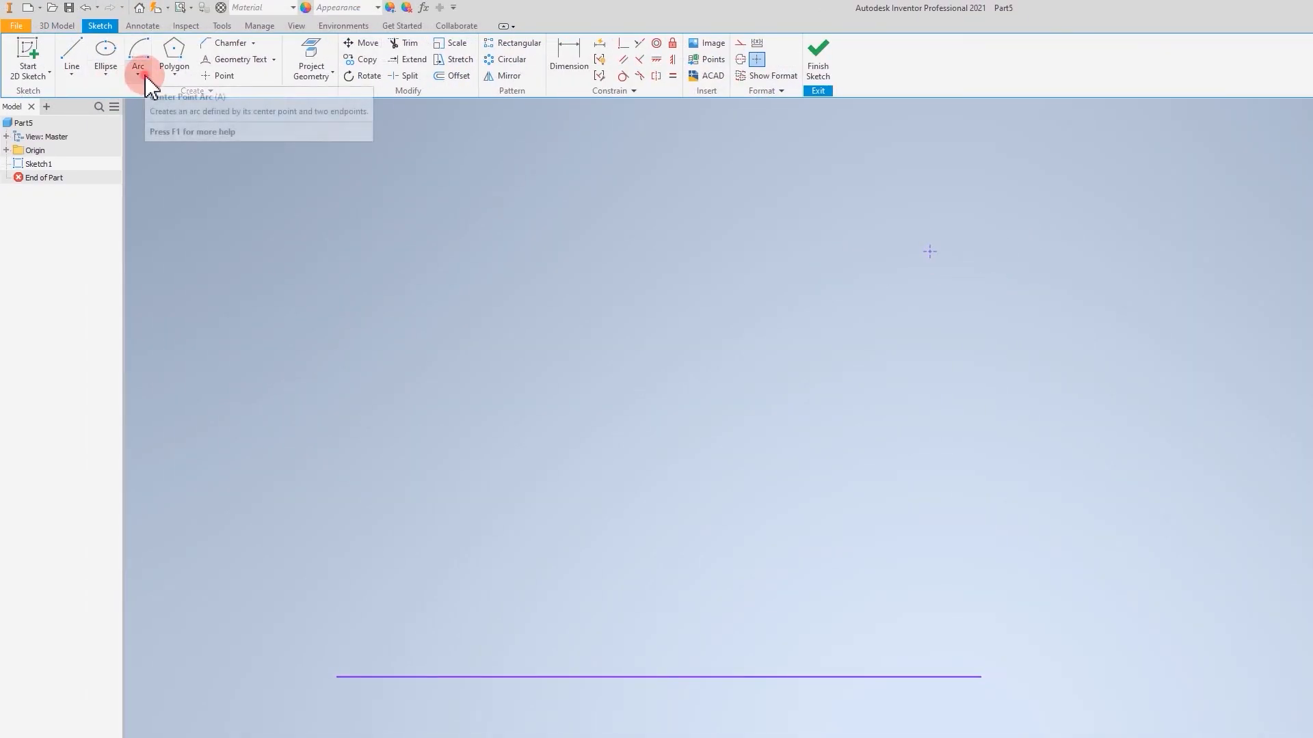
# - Draw a three-point arc from the sketch point to the left end of the horizontal line, bulging up and to the left
pyautogui.click(145, 75)
pyautogui.click(169, 107)
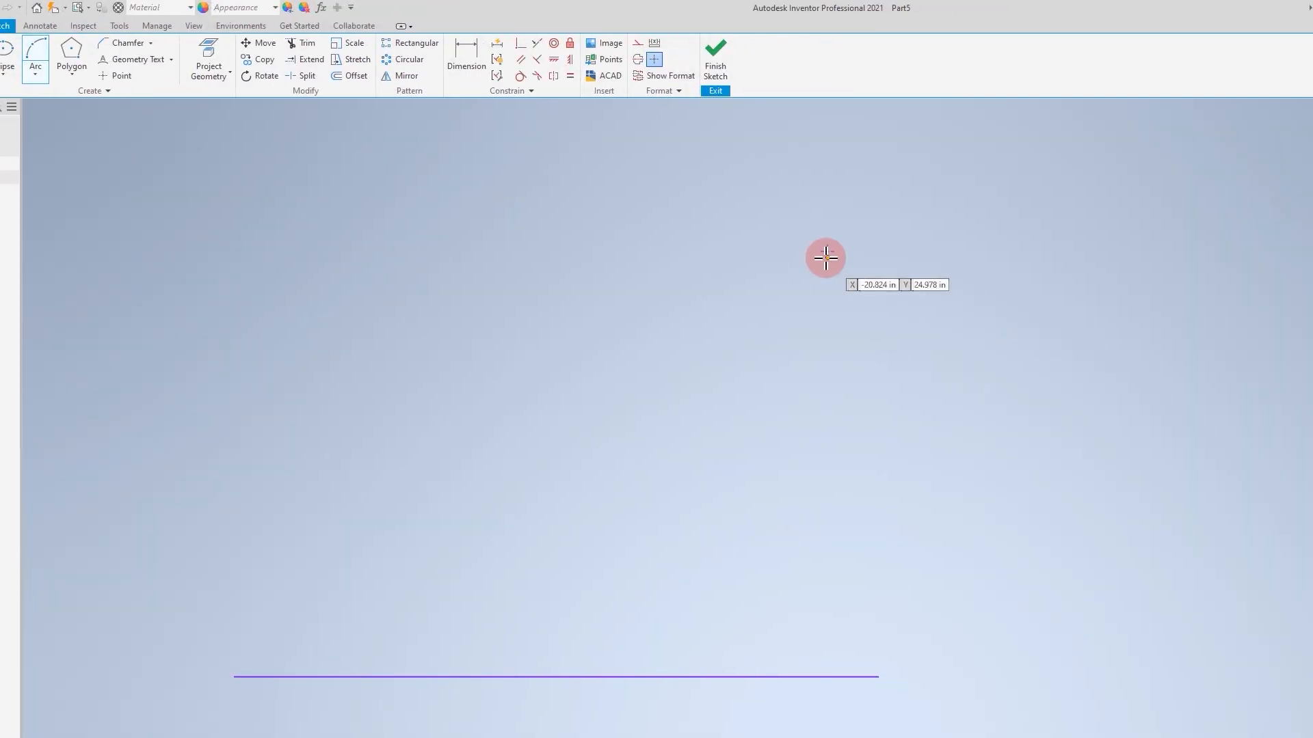
pyautogui.click(929, 252)
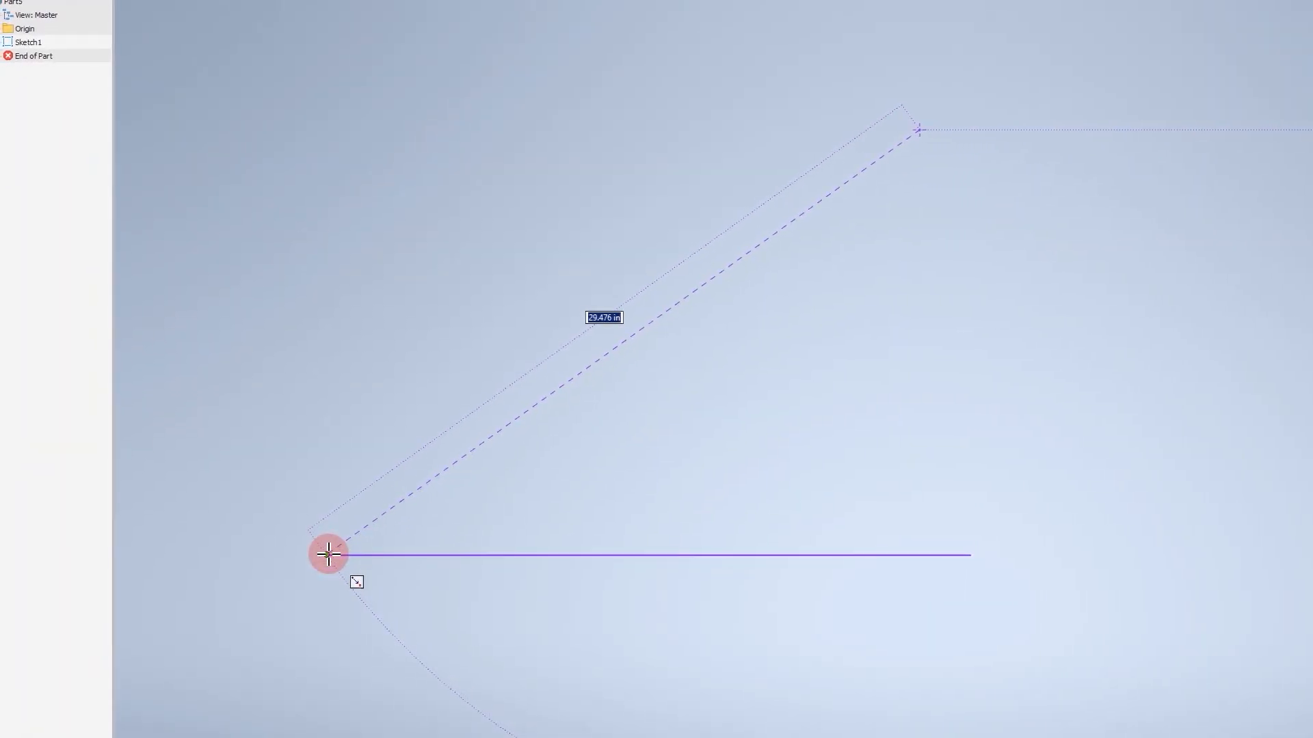
pyautogui.click(328, 553)
pyautogui.click(390, 384)
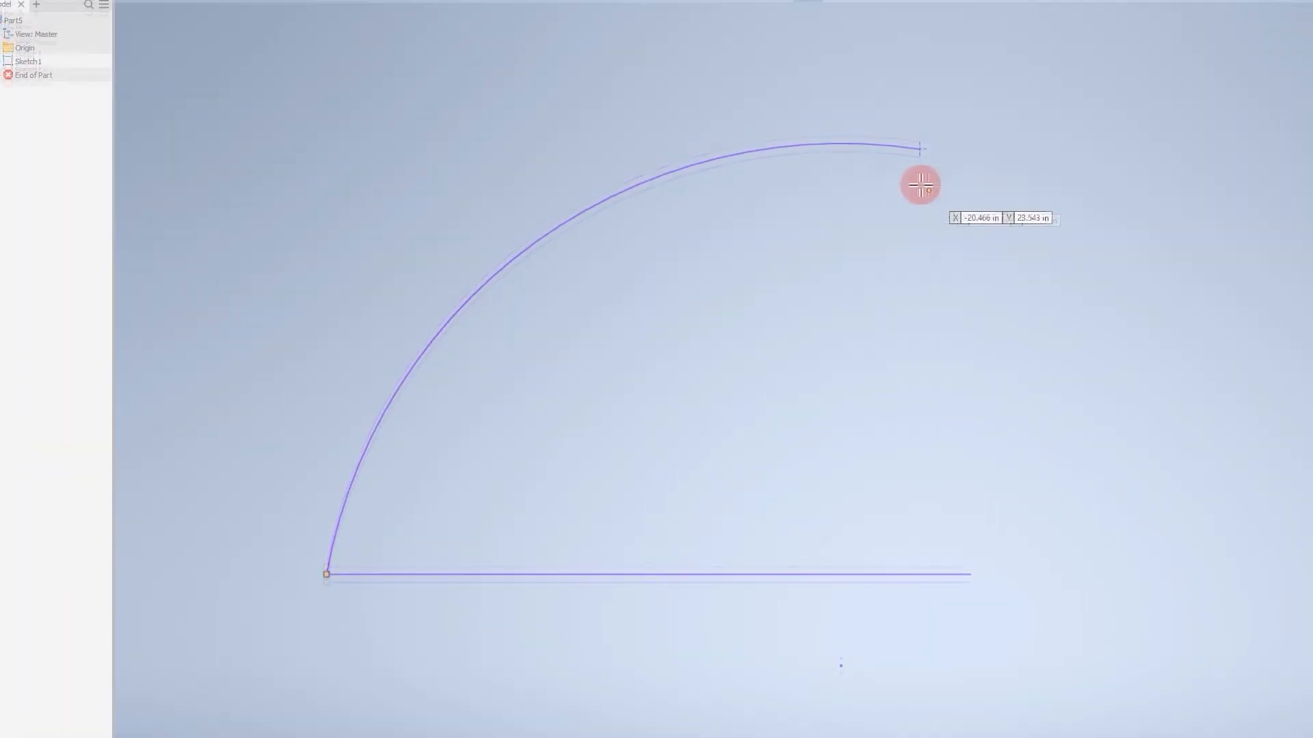
# - Draw a second three-point arc from the sketch point to the right end of the horizontal line
pyautogui.click(920, 147)
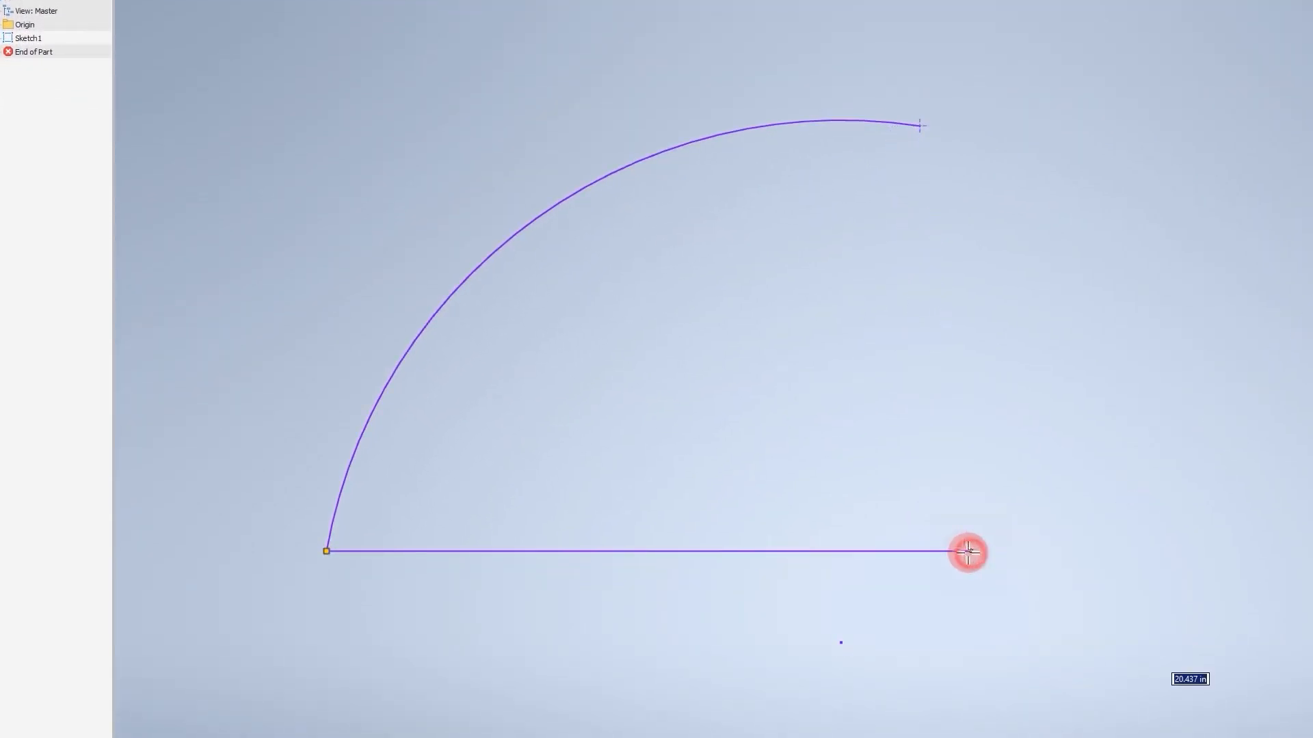
pyautogui.click(967, 552)
pyautogui.click(880, 404)
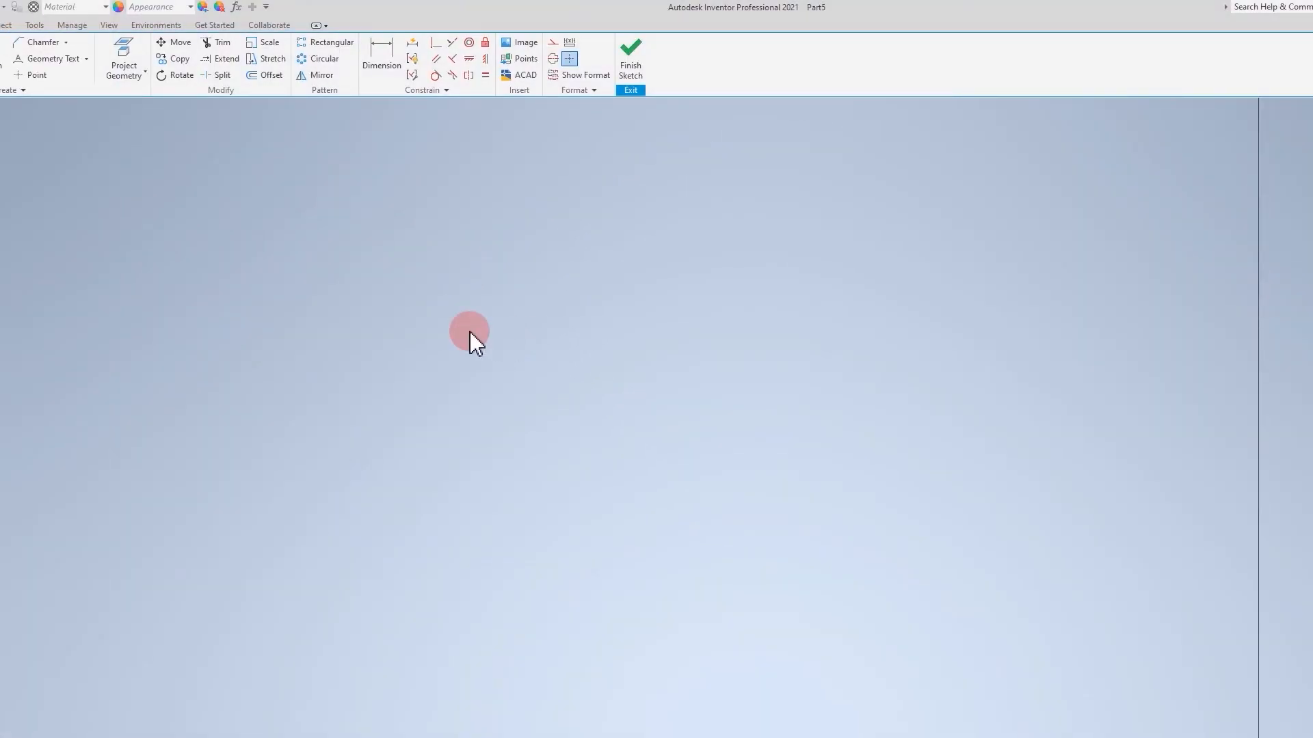